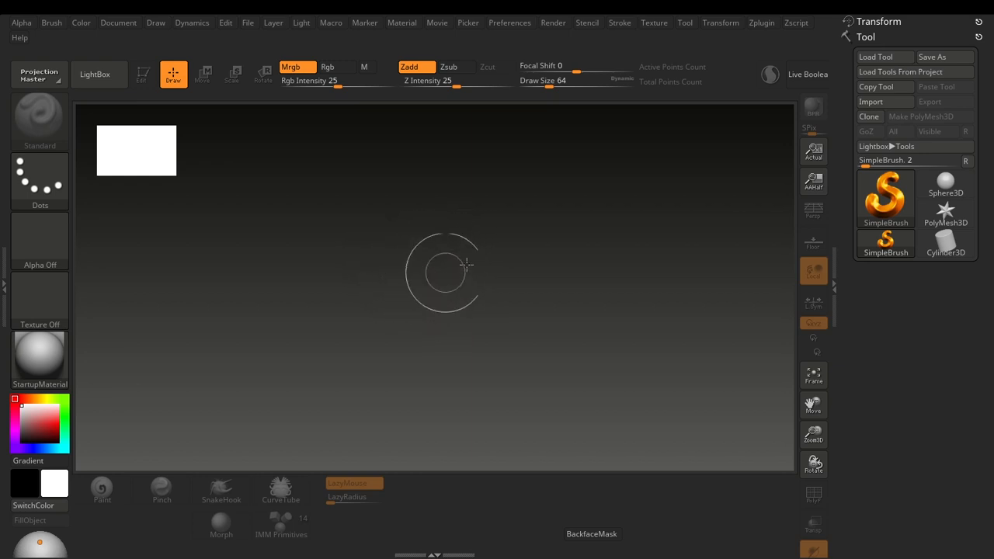
Place a Sphere3D on the canvas in Edit mode and convert it to a PolyMesh3D
left_click(884, 202)
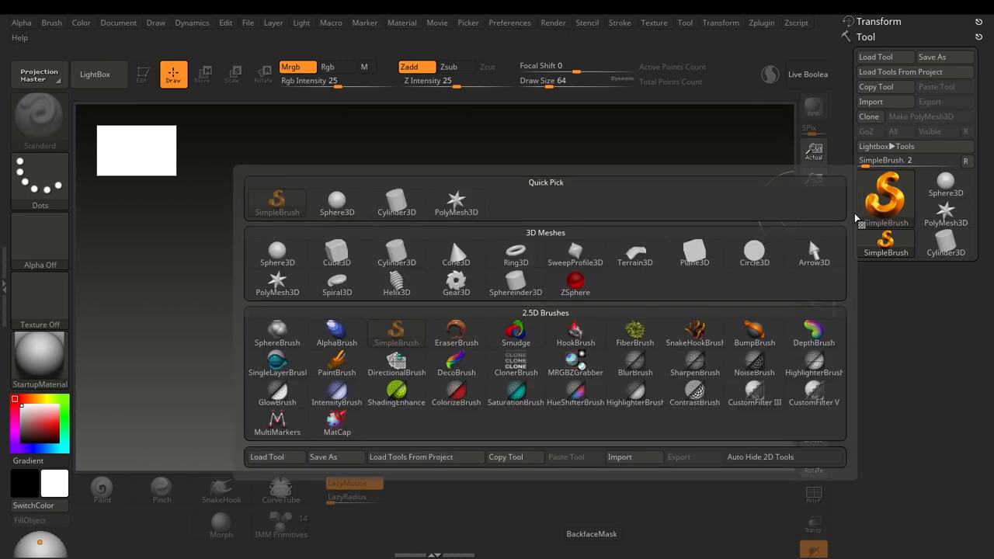
mouse_move(372, 247)
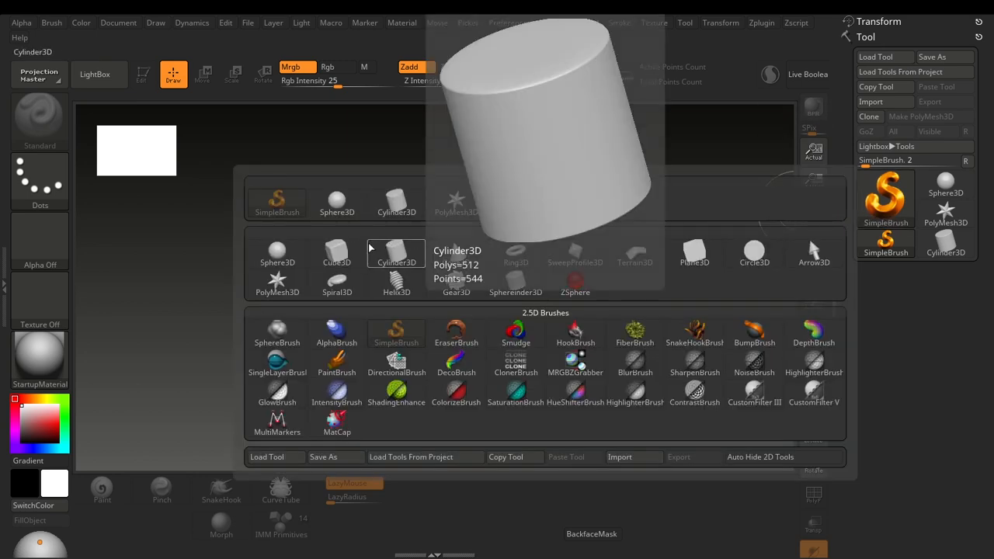
left_click(338, 207)
left_click_drag(436, 243, 439, 386)
left_click(142, 74)
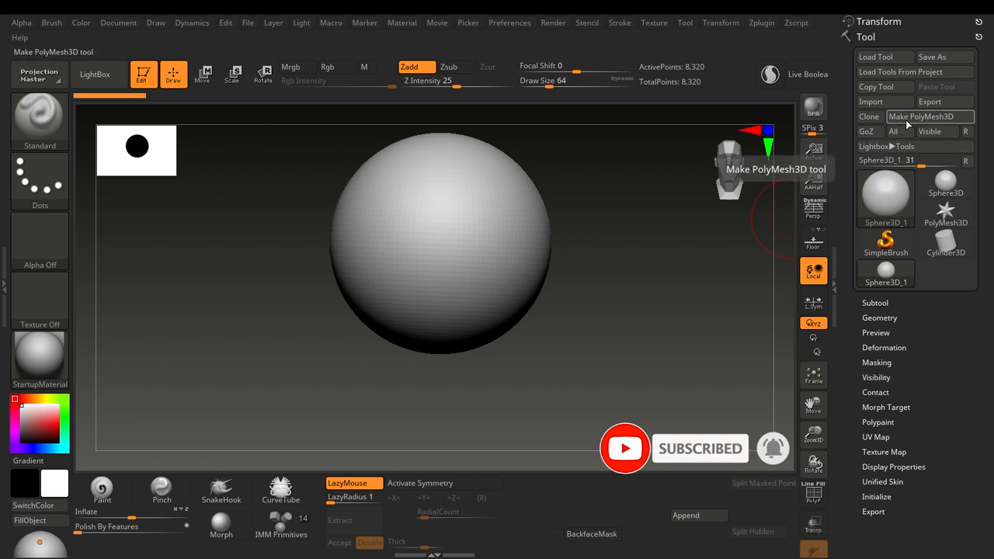
left_click(901, 118)
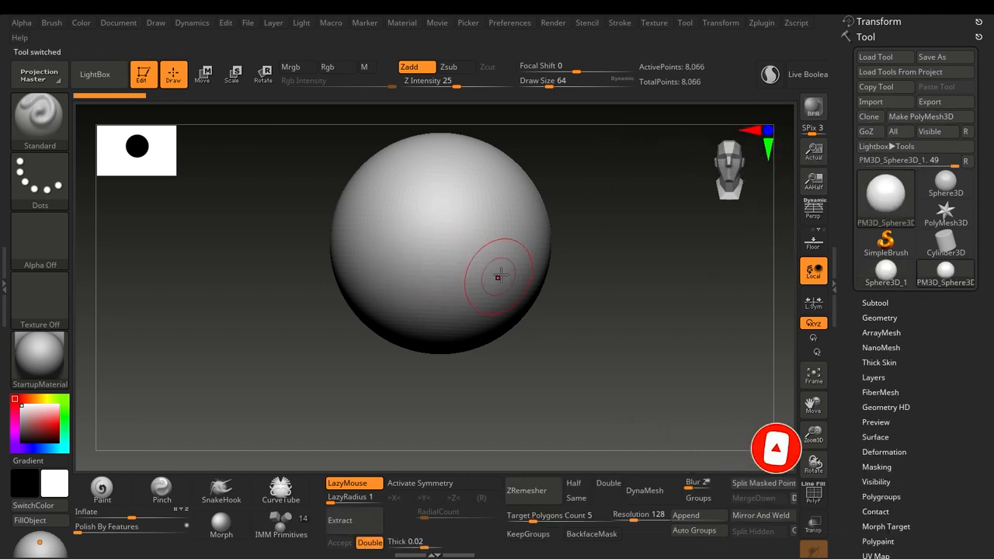
Activate X symmetry and choose the Move brush for the sphere
key("x")
mouse_move(607, 286)
right_mouse_down("ctrl")
mouse_move(595, 344)
mouse_move(608, 272)
mouse_move(621, 290)
right_mouse_up("ctrl")
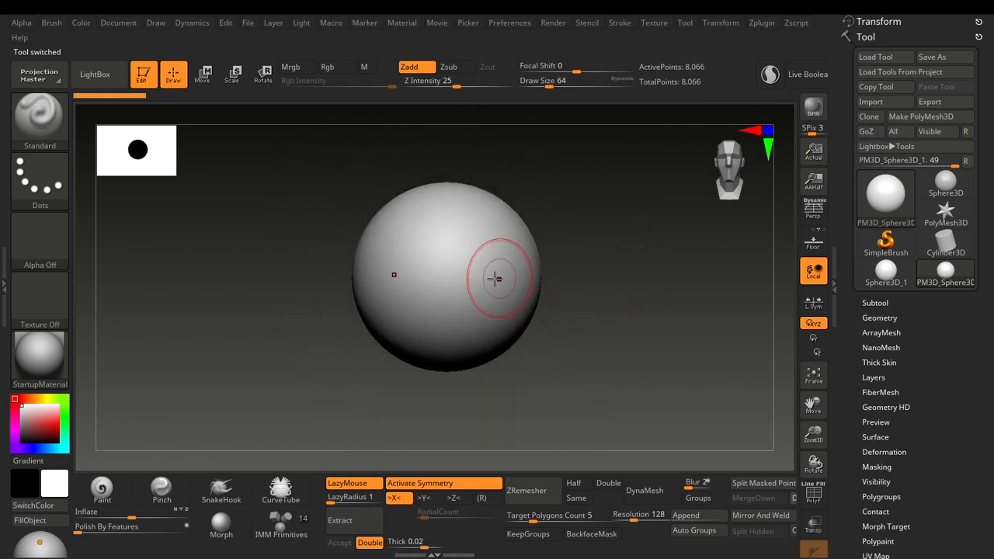
key("b")
key("m")
key("v")
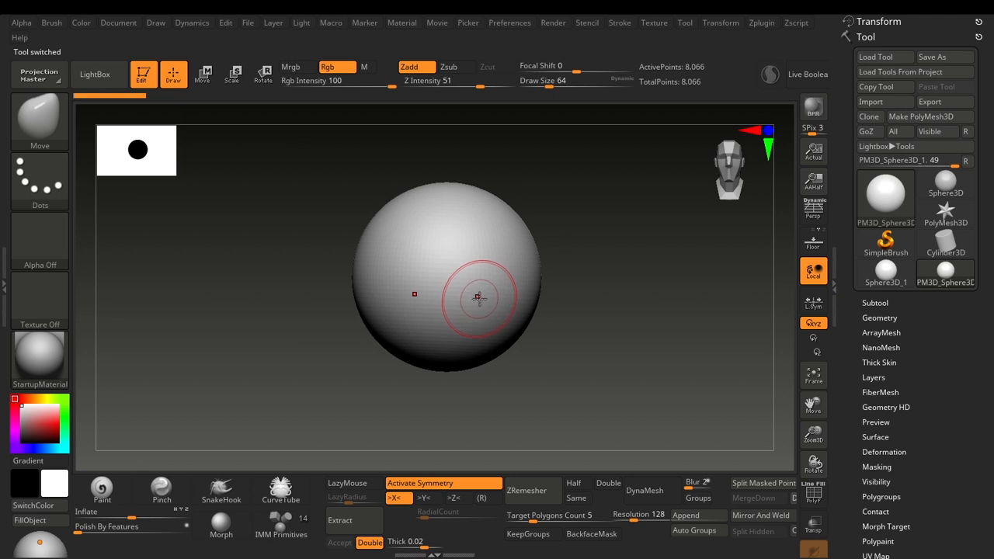
Carve two eye sockets and a central nose cavity into the sphere with the ClayBuildup brush at a draw size of about 49
key("b")
key("c")
key("b")
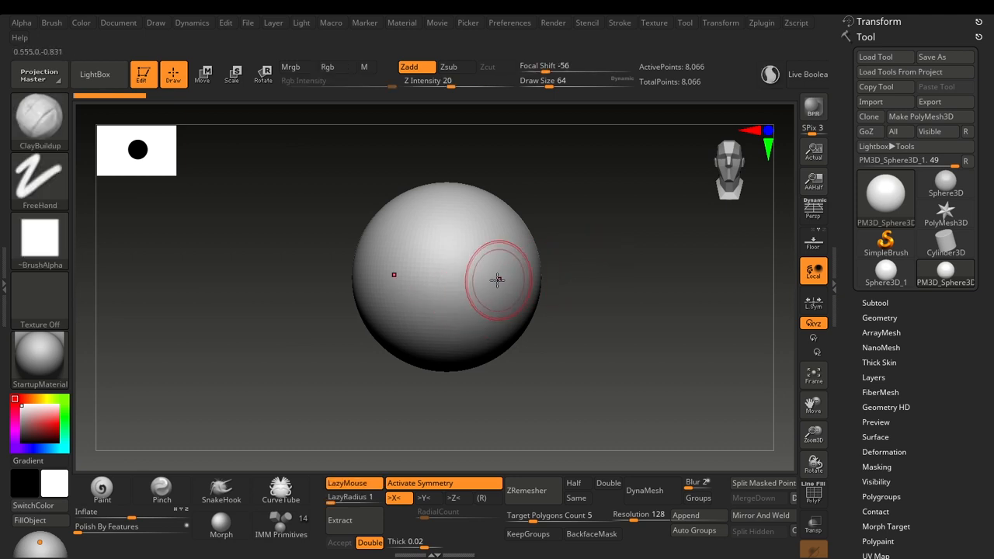
key("s")
mouse_move(510, 278)
left_mouse_down()
mouse_move(481, 290)
mouse_move(518, 266)
mouse_move(514, 274)
left_mouse_up()
left_click_drag(626, 300, 533, 326)
mouse_move(510, 365)
left_mouse_down()
mouse_move(472, 362)
mouse_move(486, 349)
left_mouse_up()
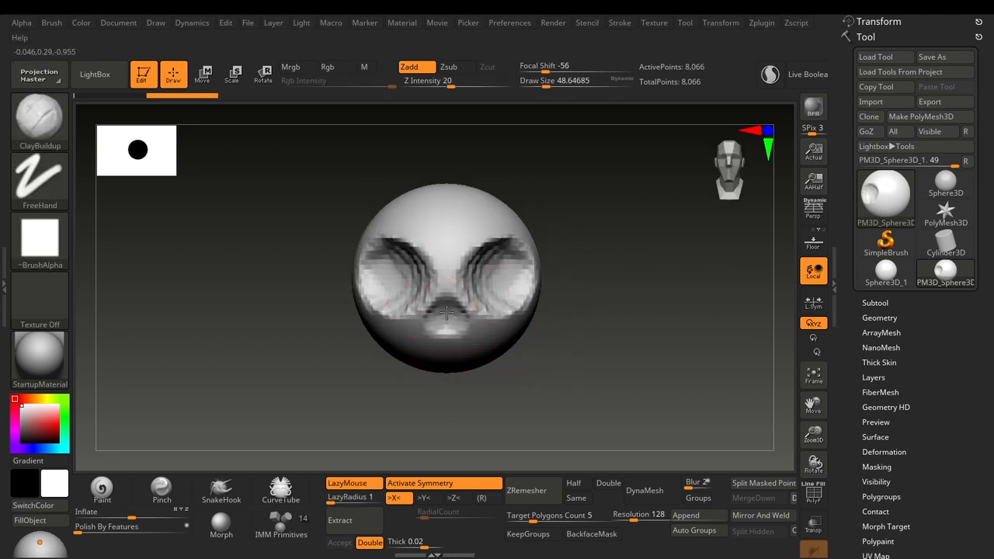
Flatten the sides of the head behind the eye sockets with the TrimDynamic brush at a draw size of about 108
left_click_drag(589, 324, 561, 327)
key("s")
mouse_move(562, 277)
left_mouse_down()
mouse_move(576, 278)
mouse_move(562, 249)
mouse_move(573, 272)
mouse_move(562, 240)
mouse_move(573, 240)
left_mouse_up()
key("b")
key("t")
key("d")
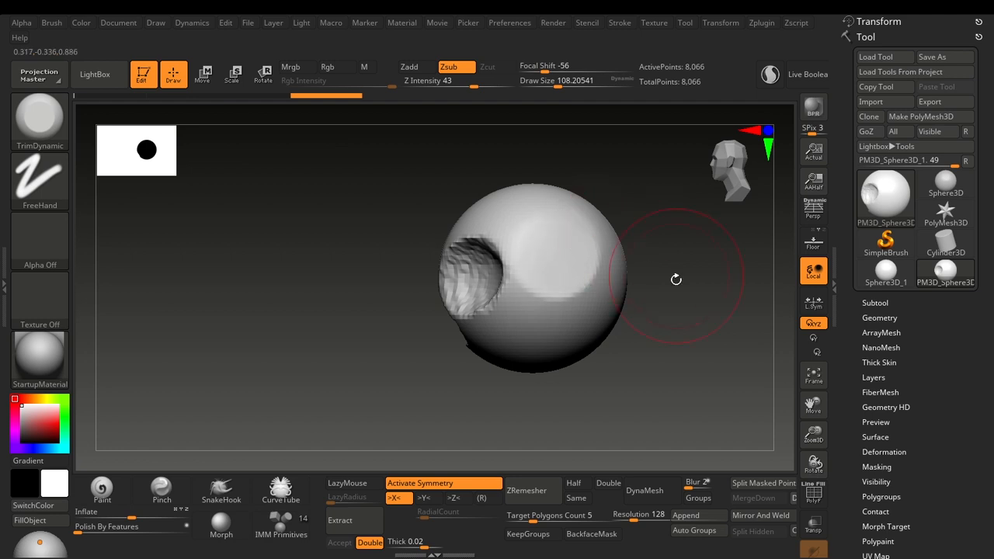
mouse_move(674, 278)
left_mouse_down()
mouse_move(717, 293)
mouse_move(618, 338)
left_mouse_up()
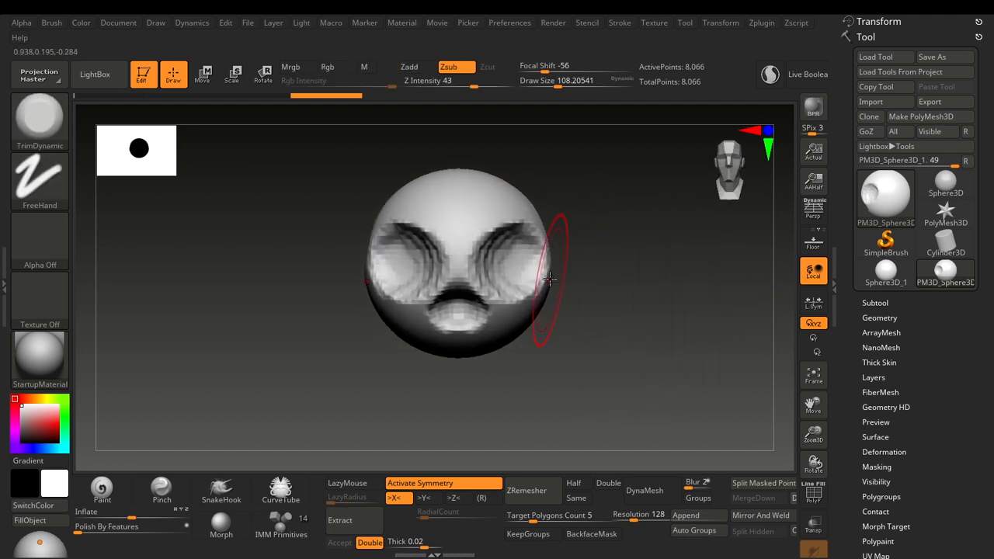
Push the sides of the head slightly inward beside the eye sockets with the Move brush at a draw size of about 136
key("b")
key("m")
key("v")
left_click_drag(553, 264, 538, 267)
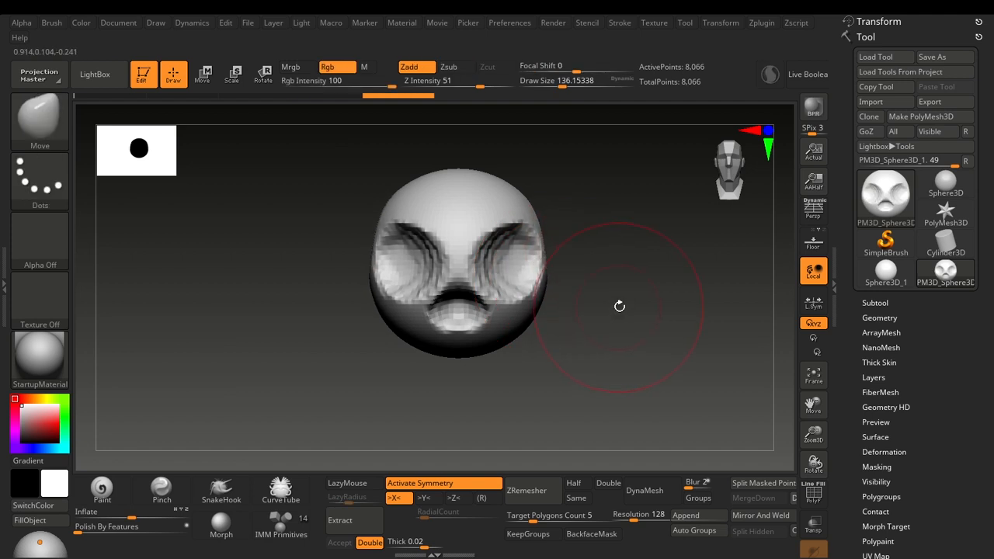
Examine the mesh wireframe from the front and side, and turn the PolyFrame display back off
left_click_drag(619, 306, 600, 312)
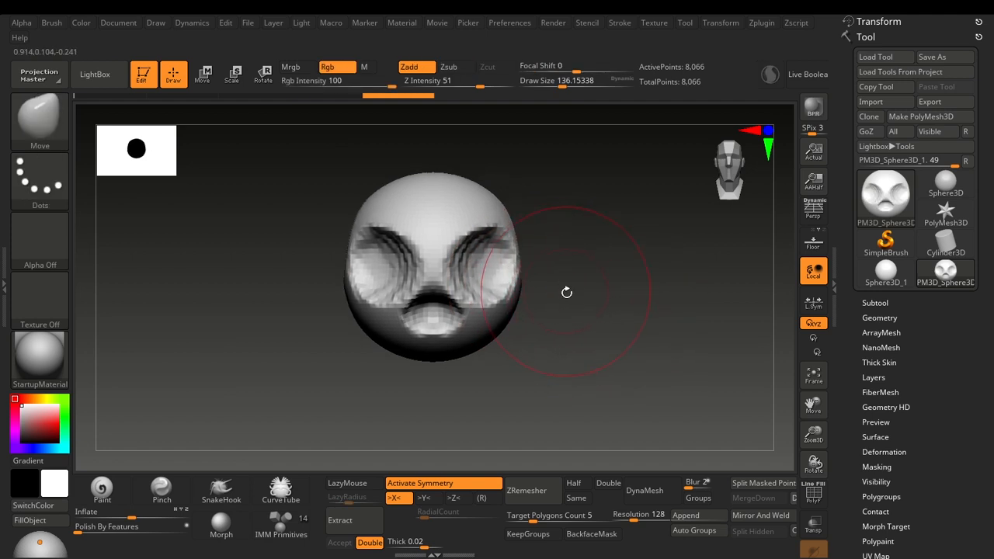
key("shift+f")
key("shift+f")
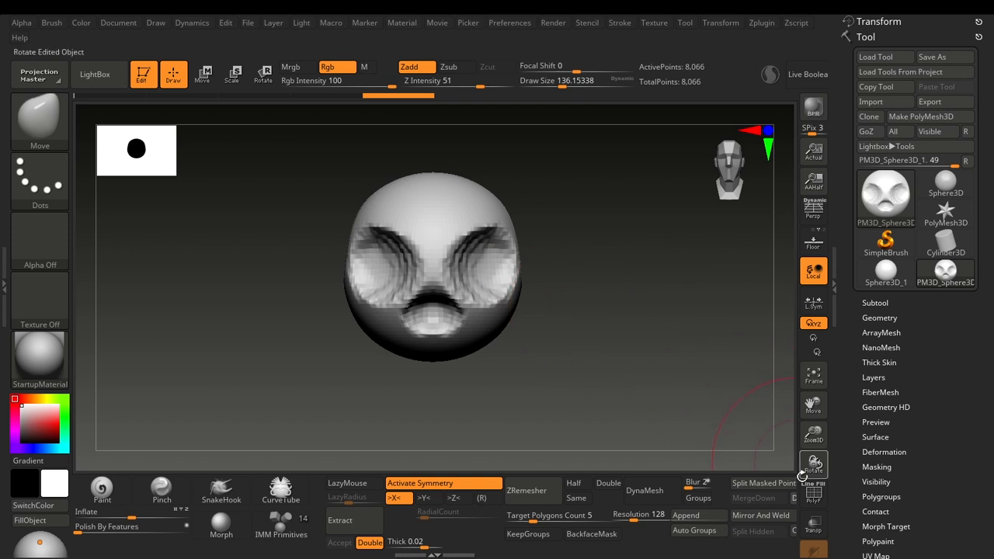
left_click(815, 501)
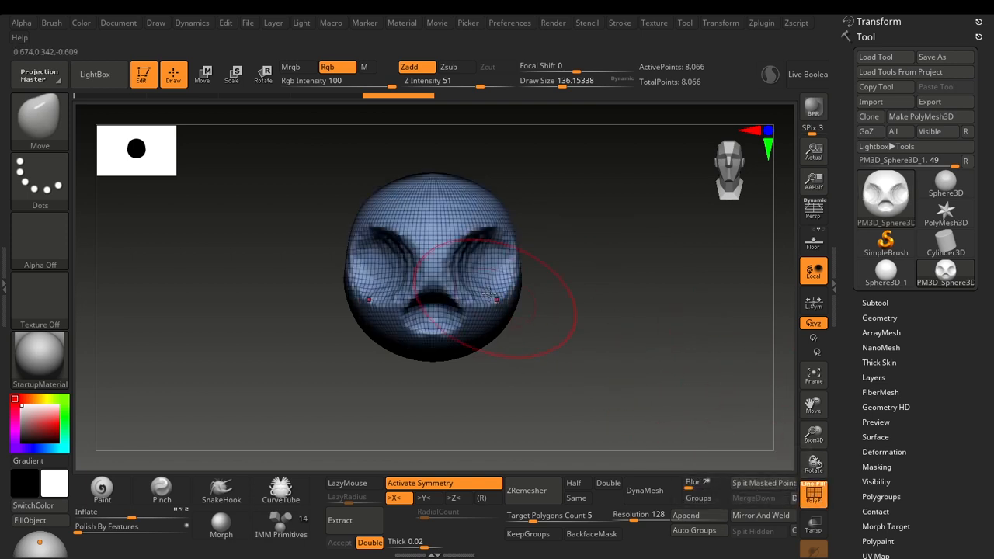
left_click_drag(597, 289, 505, 247)
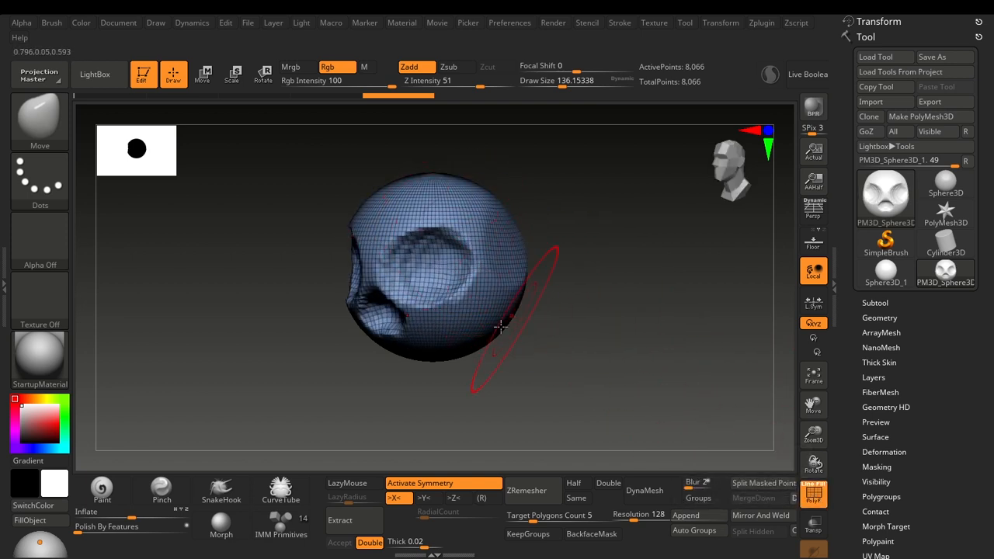
left_click_drag(493, 349, 548, 351)
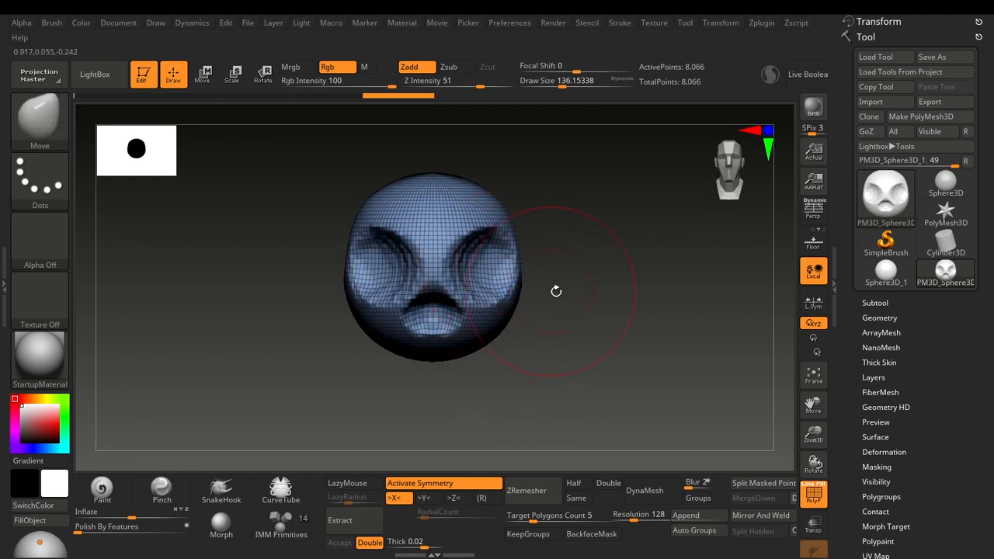
key("shift+f")
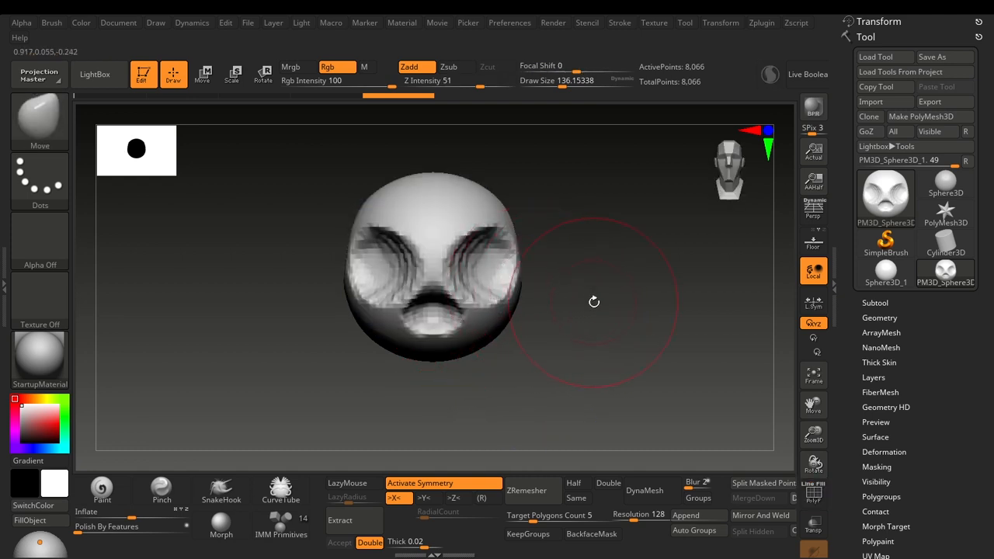
Build up brow ridges above both eye sockets with the ClayBuildup brush at a draw size of about 65
mouse_move(595, 298)
left_mouse_down("alt")
mouse_move(498, 333)
mouse_move(506, 336)
left_mouse_up("alt")
key("s")
left_click_drag(393, 271, 372, 272)
key("s")
key("b")
key("c")
key("b")
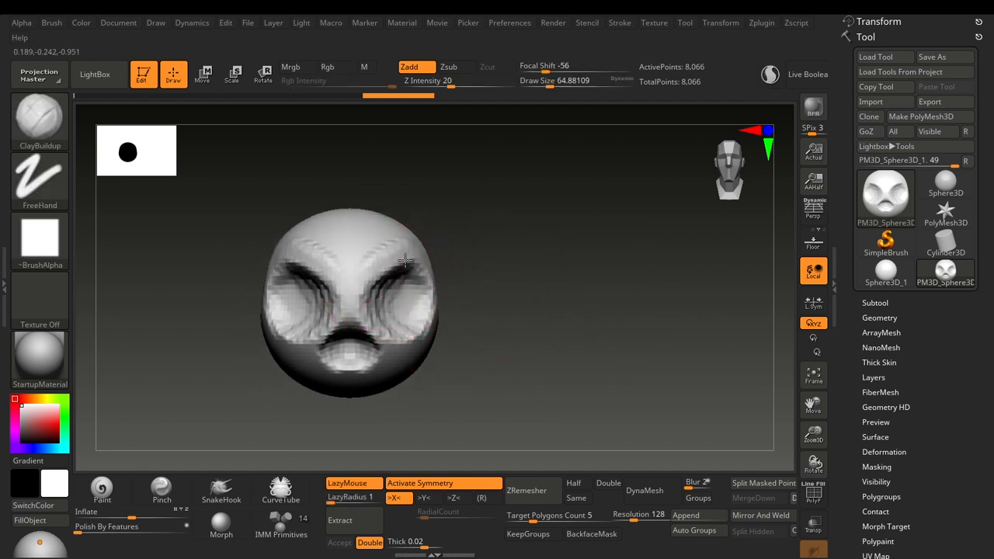
mouse_move(419, 254)
right_mouse_down()
mouse_move(481, 277)
mouse_move(409, 255)
right_mouse_up()
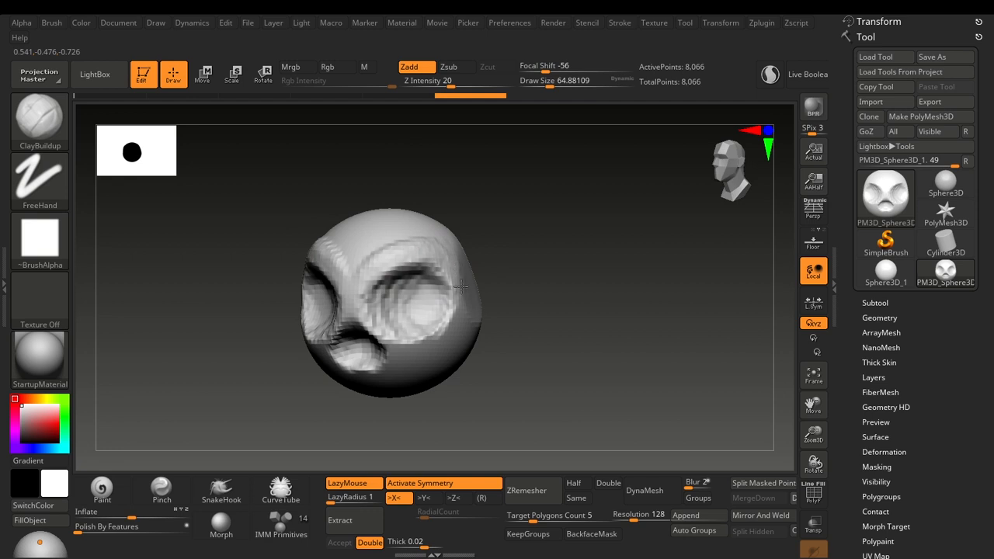
Shape the cheekbones and the lower sides of the skull beneath the flattened temples with a larger ClayBuildup brush
left_click_drag(419, 351, 395, 354)
mouse_move(493, 387)
left_mouse_down("alt")
mouse_move(504, 335)
mouse_move(461, 320)
left_mouse_up("alt")
key("s")
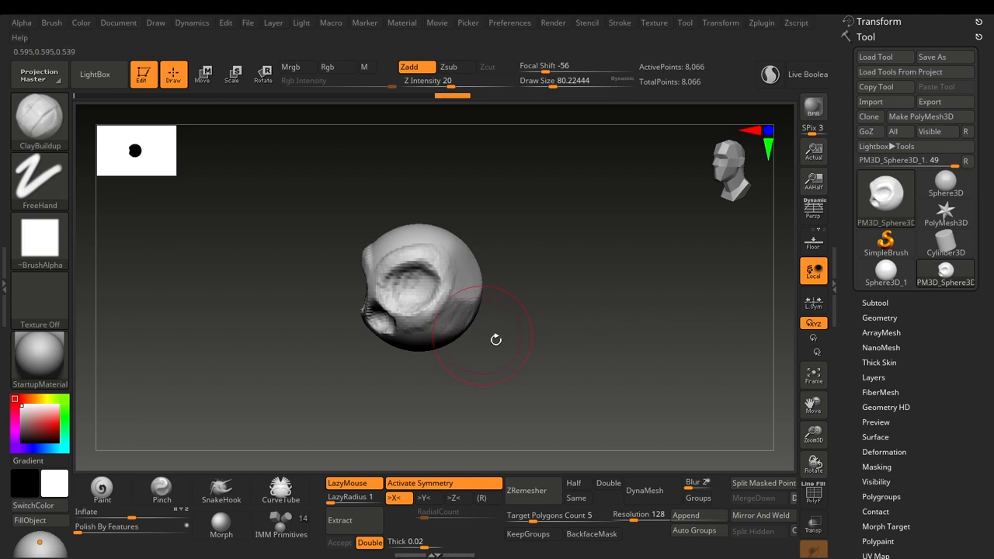
mouse_move(497, 339)
right_mouse_down()
mouse_move(534, 340)
mouse_move(564, 288)
mouse_move(427, 303)
right_mouse_up()
key("s")
left_click_drag(428, 304, 435, 303)
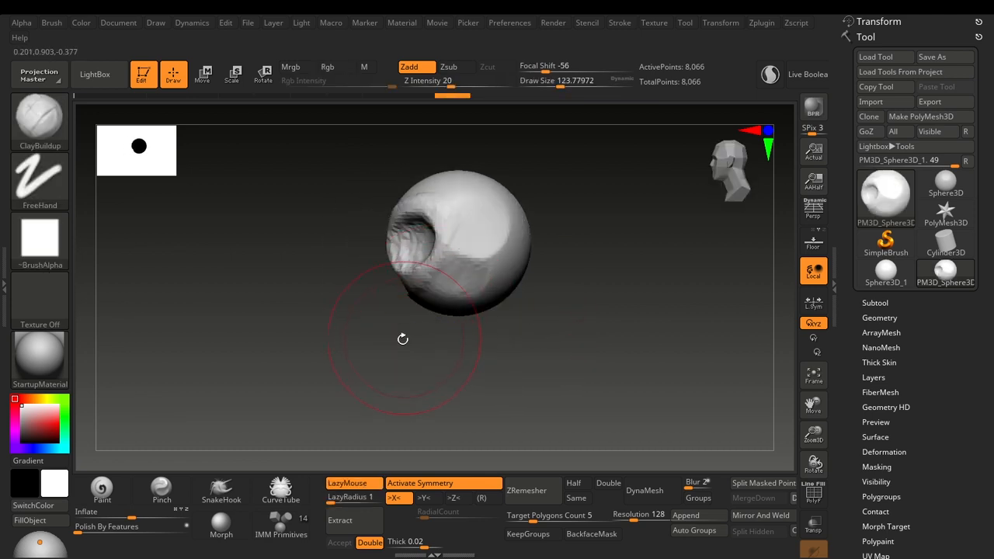
Fill in the lower part of the nose cavity with the ClayBuildup brush at a draw size of about 49
right_click_drag(402, 339, 474, 348)
key("s")
left_click_drag(415, 303, 393, 296)
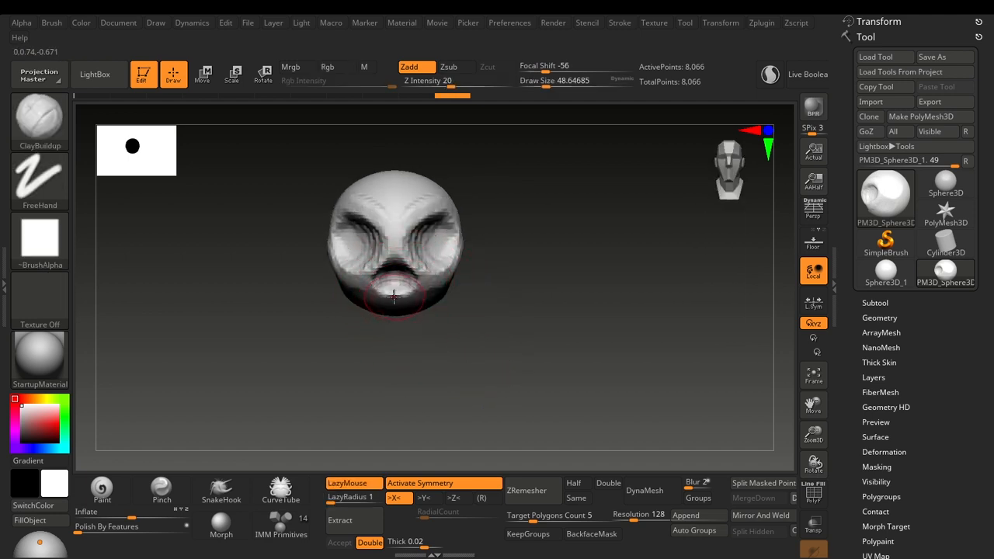
Push the nose bridge back between the eye sockets with the Move brush at a draw size of about 62
key("b")
key("m")
key("v")
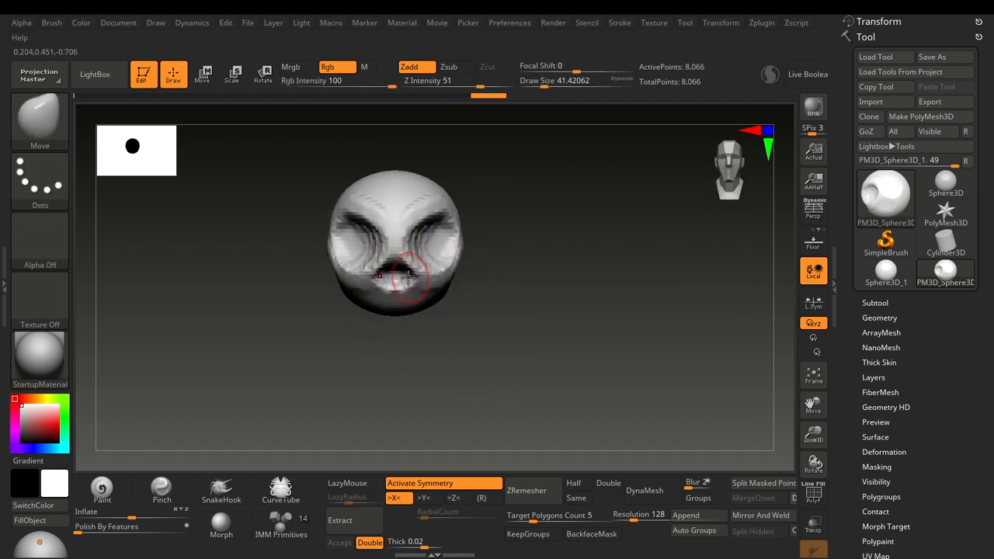
mouse_move(497, 299)
left_mouse_down()
mouse_move(347, 306)
mouse_move(360, 305)
left_mouse_up()
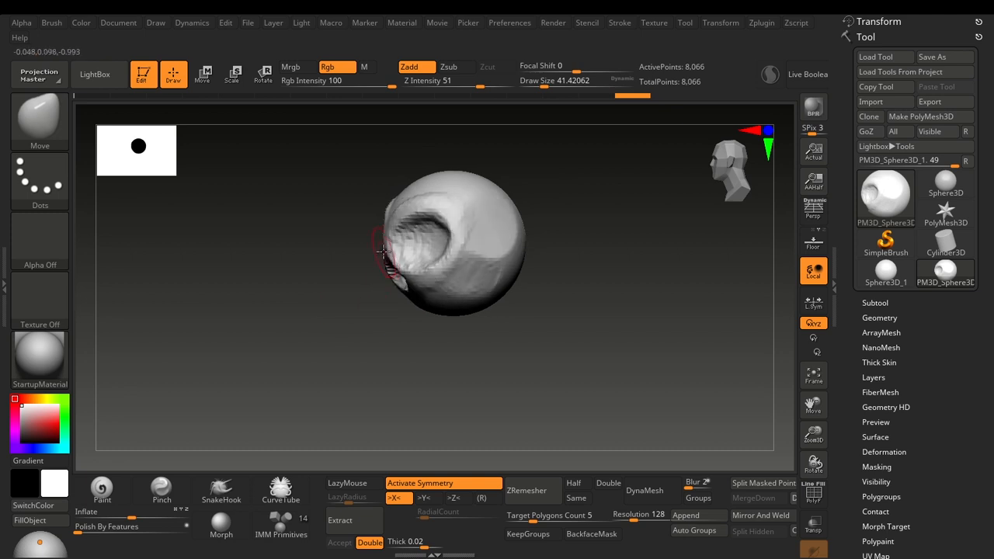
key("s")
left_click_drag(384, 245, 390, 244)
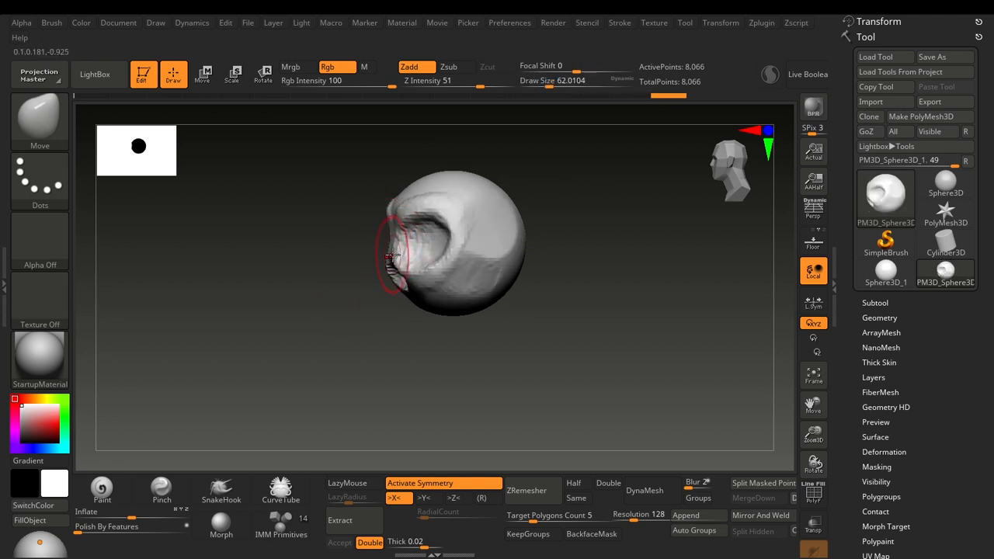
Pull the front of the skull down into a jaw and round out its underside with the Move brush
mouse_move(413, 313)
left_mouse_down()
mouse_move(451, 309)
mouse_move(430, 307)
left_mouse_up()
key("s")
key("s")
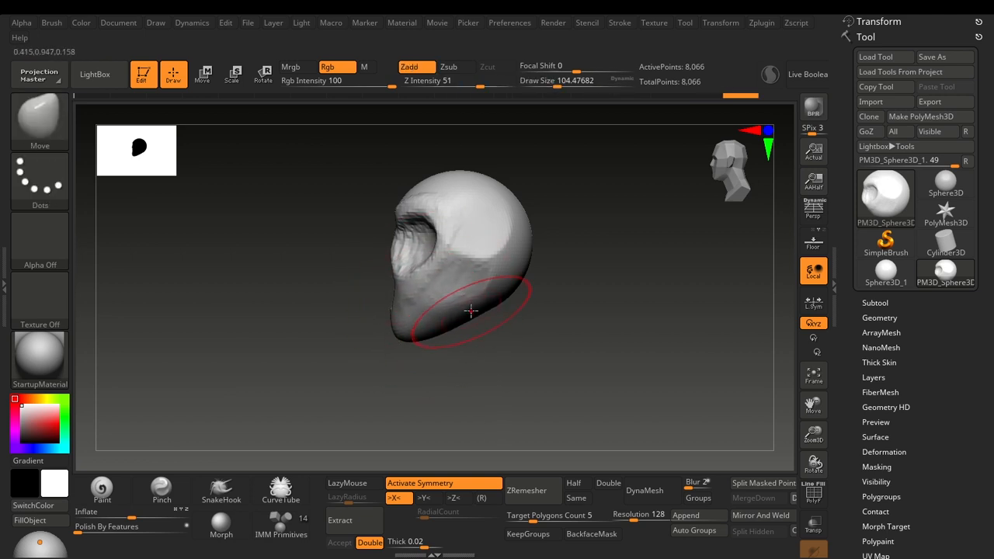
left_click_drag(475, 313, 468, 325)
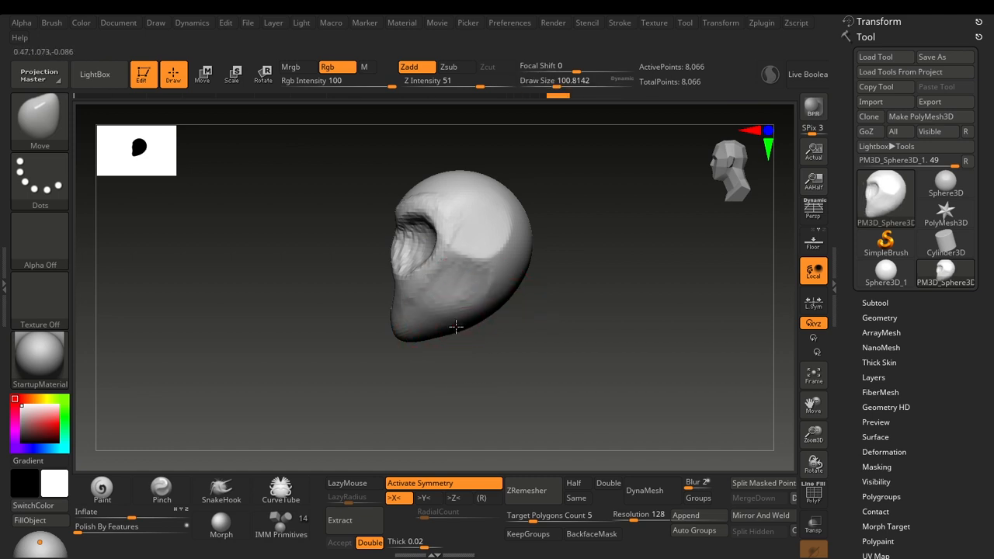
right_click_drag(483, 334, 448, 336)
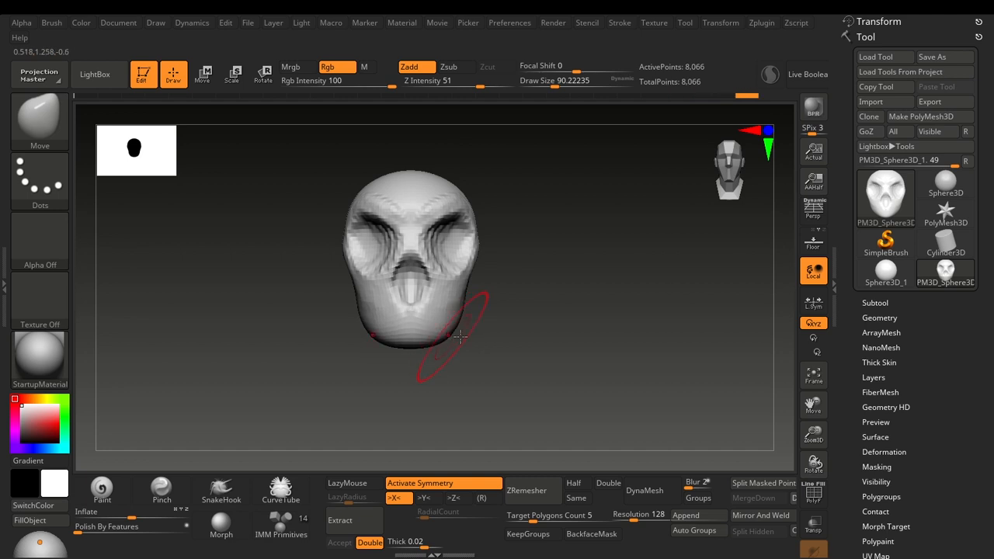
Examine the stretched polygons around the jaw up close in the wireframe, and turn PolyFrame back off
right_click_drag(518, 344, 498, 346)
key("shift+f")
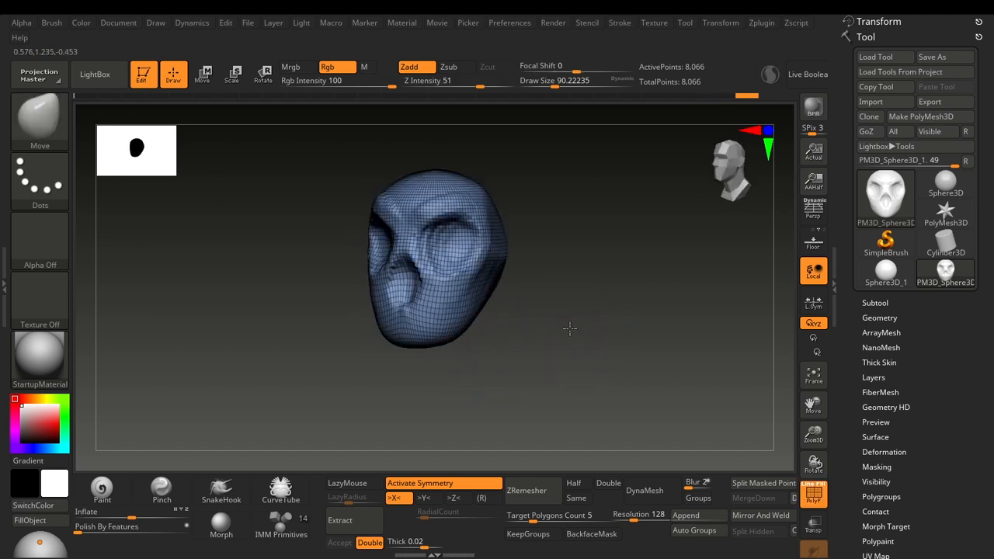
right_click_drag(570, 329, 572, 359, "ctrl")
mouse_move(572, 359)
right_mouse_down("alt")
mouse_move(585, 291)
mouse_move(548, 300)
right_mouse_up("alt")
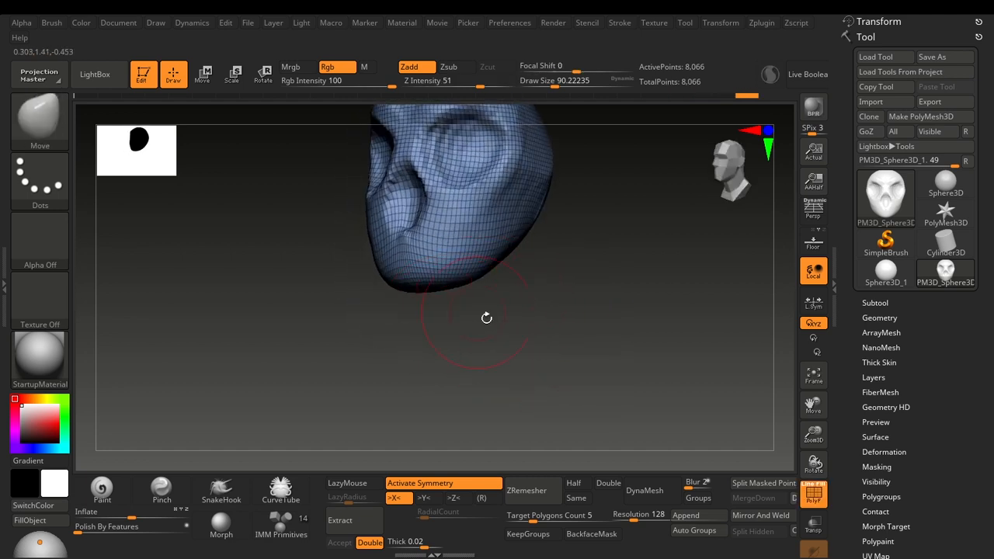
right_click_drag(486, 317, 489, 359, "ctrl")
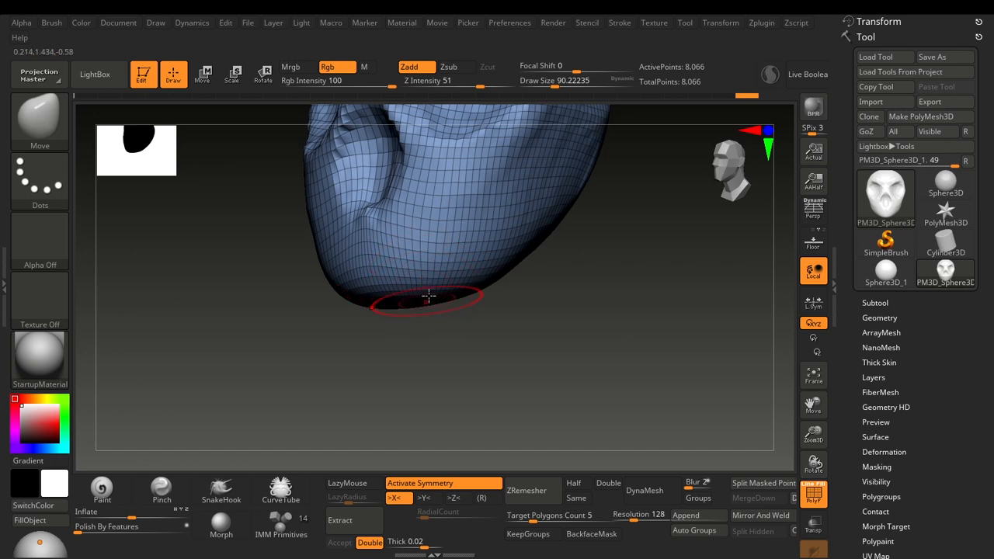
right_click_drag(428, 318, 475, 329)
right_click_drag(475, 328, 418, 332, "alt")
key("shift+f")
Adjust the form of the upper jaw beneath the nose cavity with the Move brush
key("bracketleft")
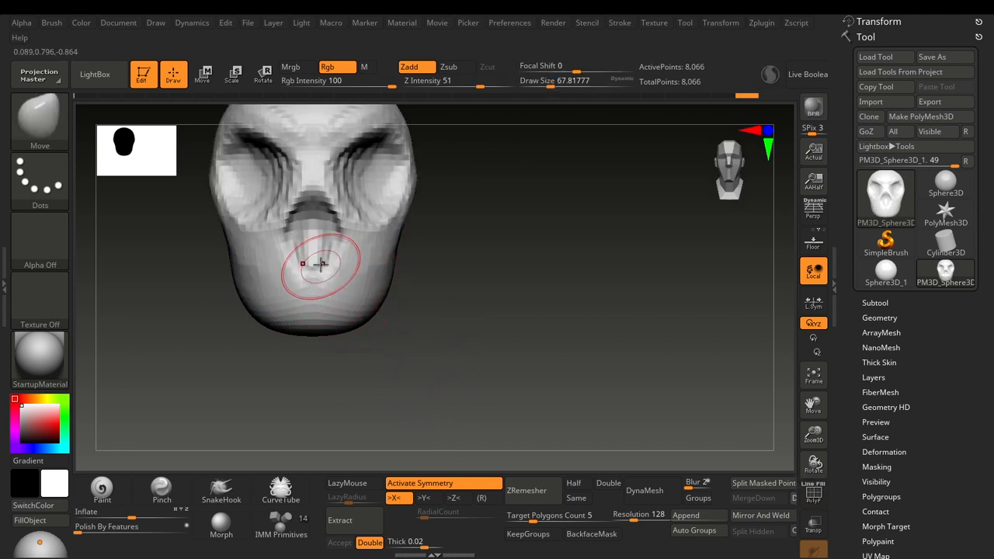
key("bracketright")
left_click_drag(324, 278, 326, 257)
right_click_drag(422, 283, 412, 294)
Build up volume along the jawline and cheek with the Clay brush, reducing the draw size to about 77
key("b")
key("d")
key("s")
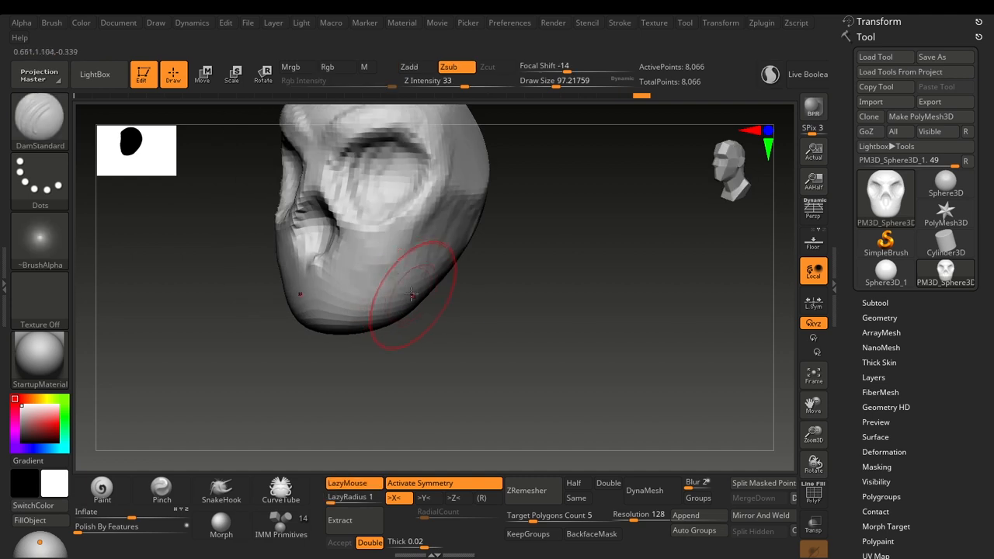
key("b")
key("c")
key("l")
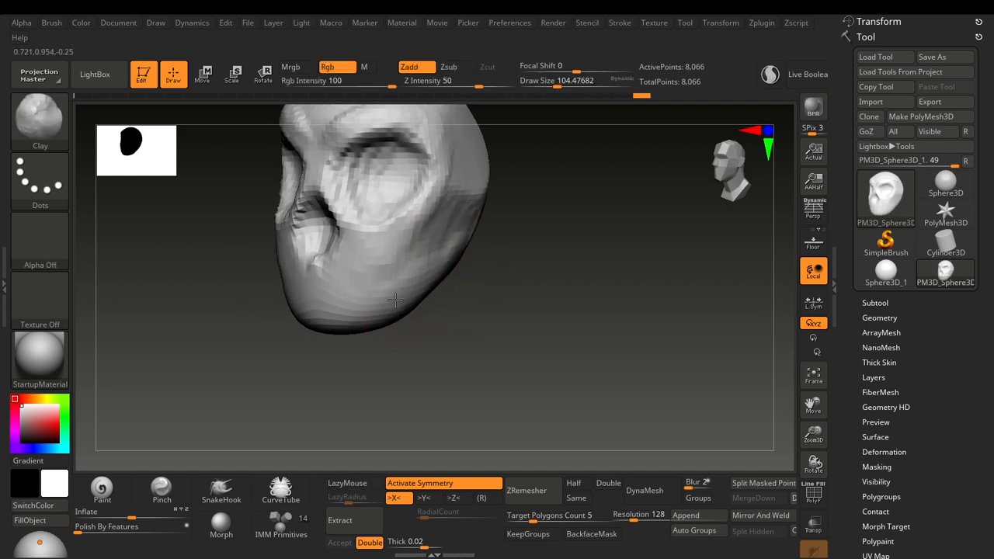
mouse_move(374, 309)
right_mouse_down("shift")
mouse_move(438, 345)
mouse_move(427, 334)
mouse_move(373, 337)
mouse_move(468, 348)
right_mouse_up("shift")
key("bracketleft")
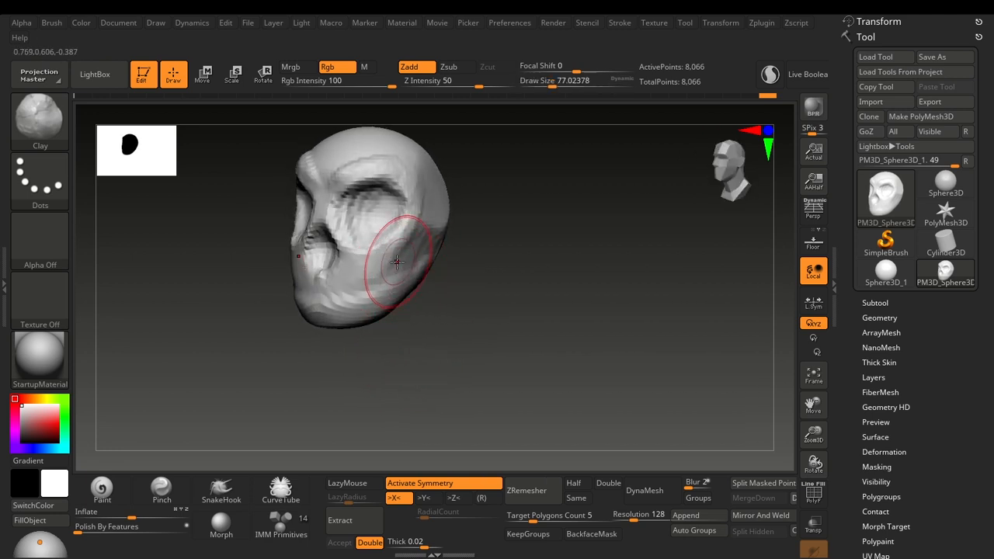
Build up and smooth the cheek below the eye socket with the ClayBuildup brush at a draw size of about 68
key("b")
key("c")
key("b")
key("shift")
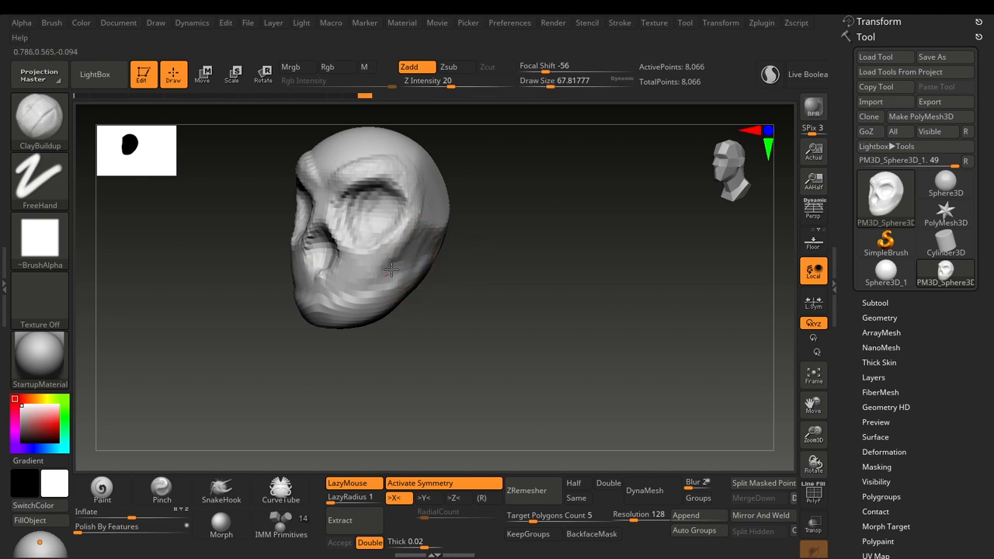
mouse_move(422, 299)
right_mouse_down()
mouse_move(446, 299)
mouse_move(398, 289)
right_mouse_up()
Pull the chin and lower jaw downward with the Move brush, enlarging the draw size to about 145
key("b")
key("m")
key("v")
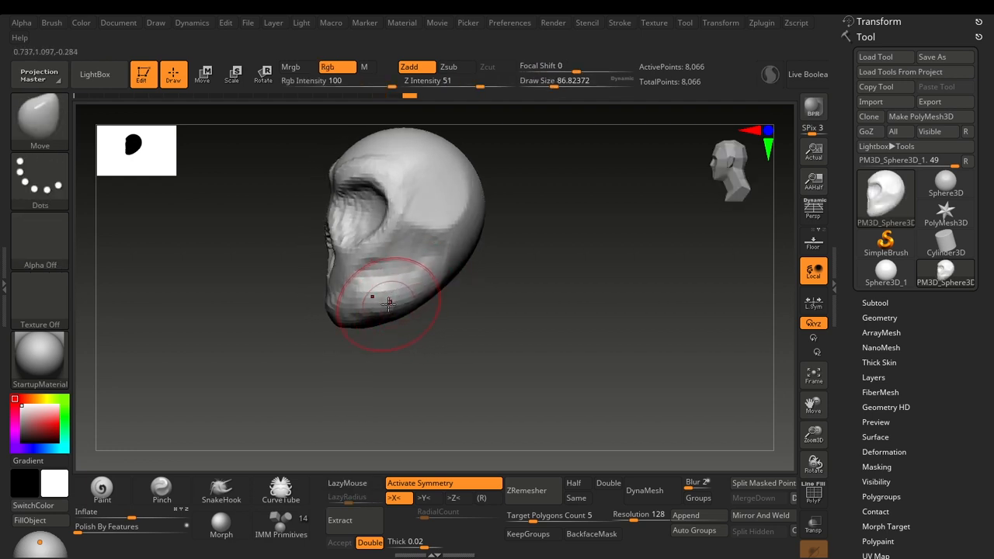
mouse_move(385, 299)
right_mouse_down()
mouse_move(431, 343)
mouse_move(451, 329)
mouse_move(443, 355)
mouse_move(505, 284)
mouse_move(393, 283)
right_mouse_up()
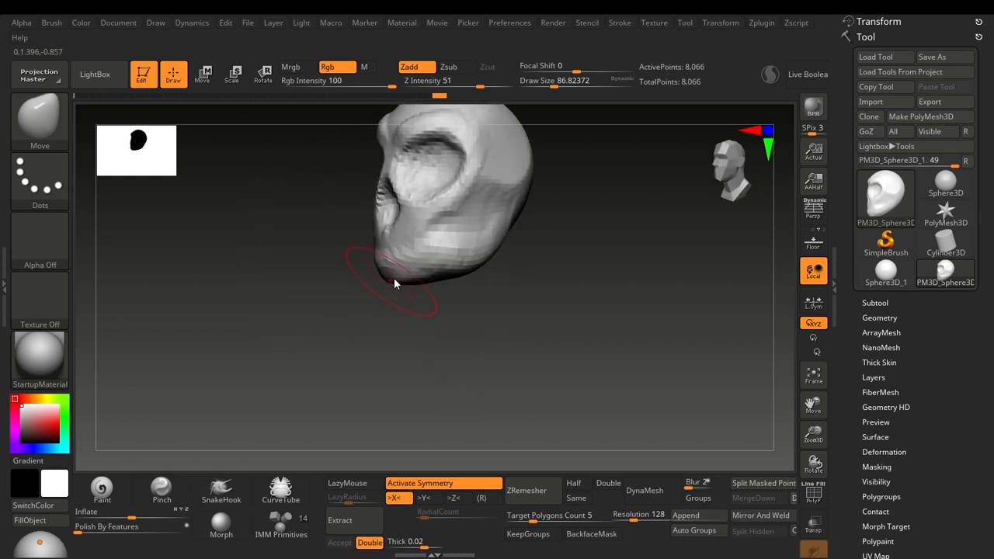
key("bracketright")
key("bracketright")
left_click_drag(388, 280, 365, 325)
mouse_move(434, 319)
right_mouse_down()
mouse_move(482, 311)
mouse_move(510, 257)
mouse_move(493, 326)
mouse_move(480, 300)
mouse_move(474, 242)
right_mouse_up()
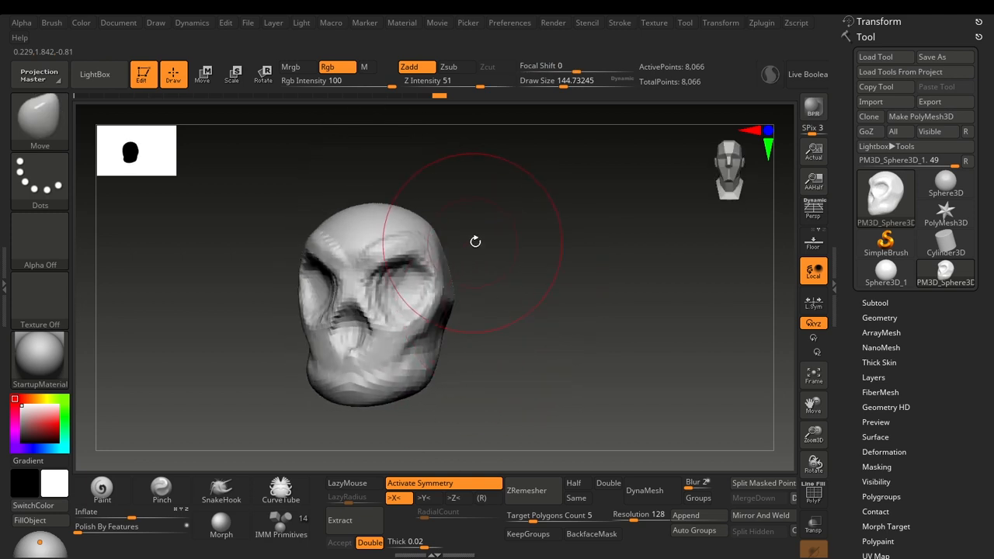
Pull a pair of long pointed horns out of the sides of the head with the Move brush at a draw size of about 54
key("s")
left_click_drag(477, 242, 469, 243)
right_click_drag(469, 243, 450, 254)
mouse_move(434, 240)
left_mouse_down()
mouse_move(449, 241)
mouse_move(438, 232)
left_mouse_up()
key("s")
mouse_move(438, 235)
left_mouse_down()
mouse_move(552, 215)
mouse_move(590, 194)
mouse_move(639, 153)
mouse_move(652, 115)
left_mouse_up()
left_click_drag(583, 282, 479, 246)
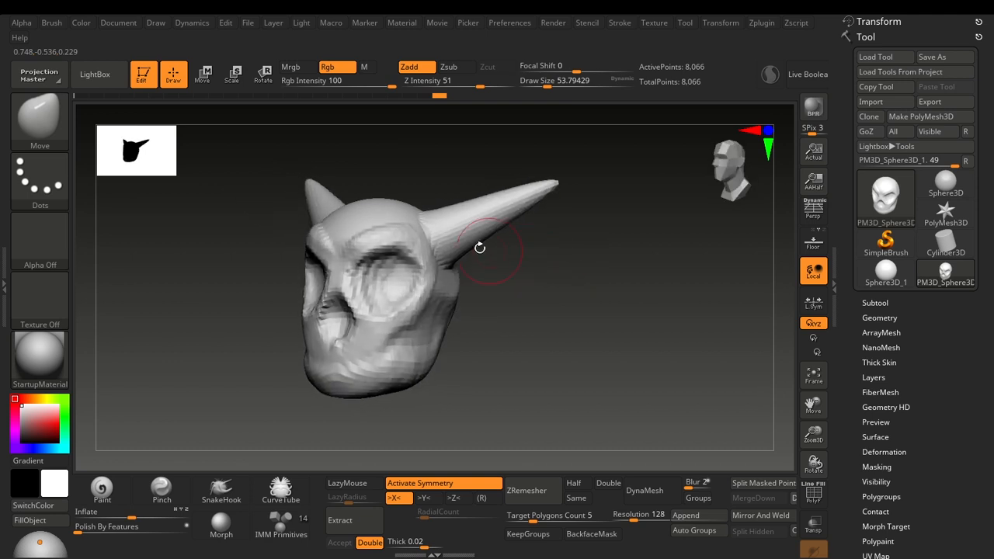
Examine the stretched polygons along the horn up close in the wireframe, and turn PolyFrame back off
key("shift+f")
key("f")
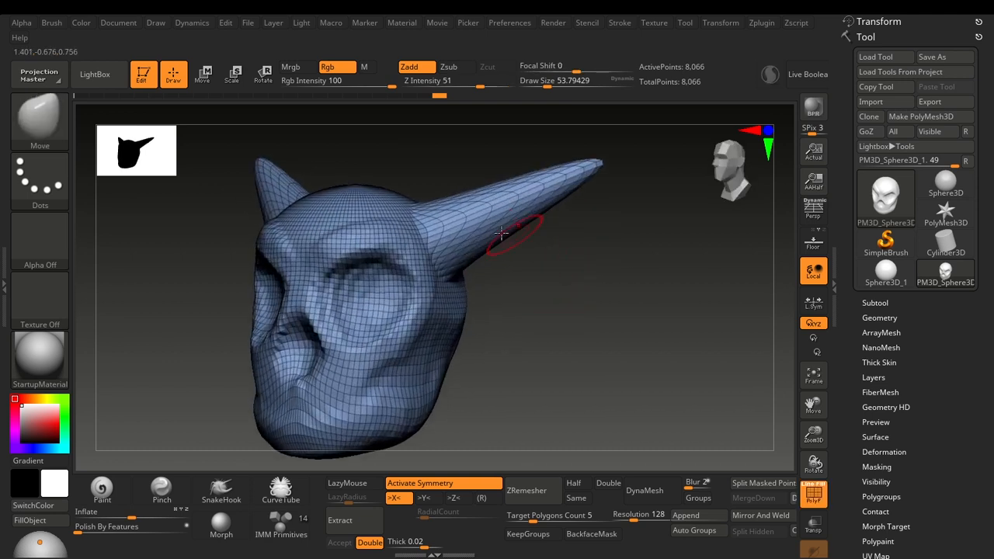
left_click_drag(573, 266, 512, 261)
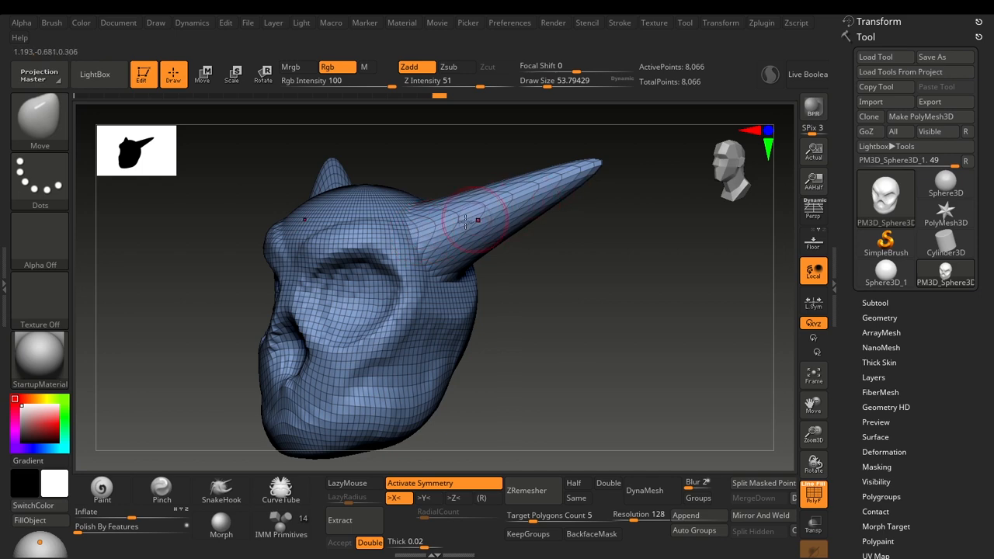
left_click_drag(607, 264, 492, 266)
key("shift+f")
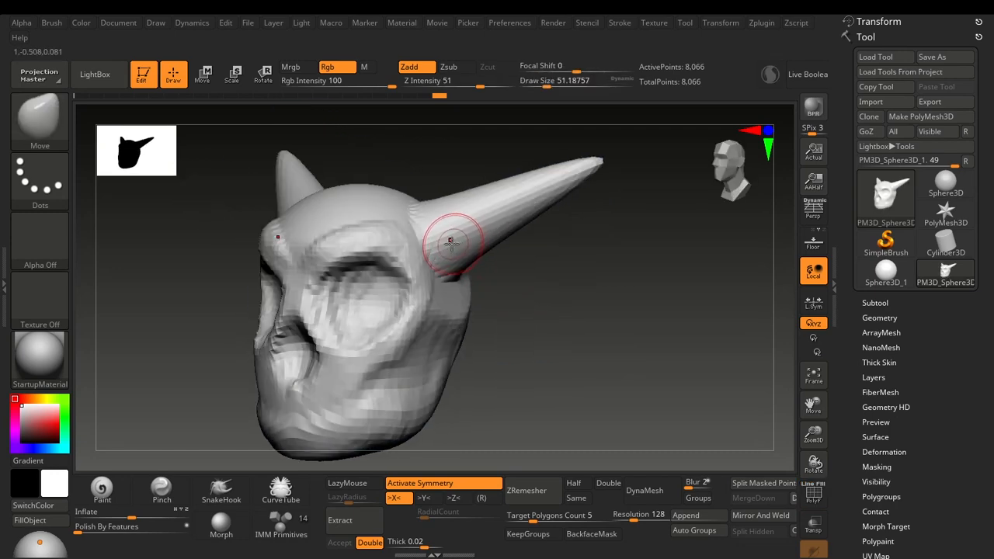
Try sculpting strokes along the stretched horn with the ClayBuildup brush, and undo them
key("b")
key("c")
key("b")
mouse_move(475, 241)
left_mouse_down()
mouse_move(476, 224)
mouse_move(465, 226)
mouse_move(442, 198)
left_mouse_up()
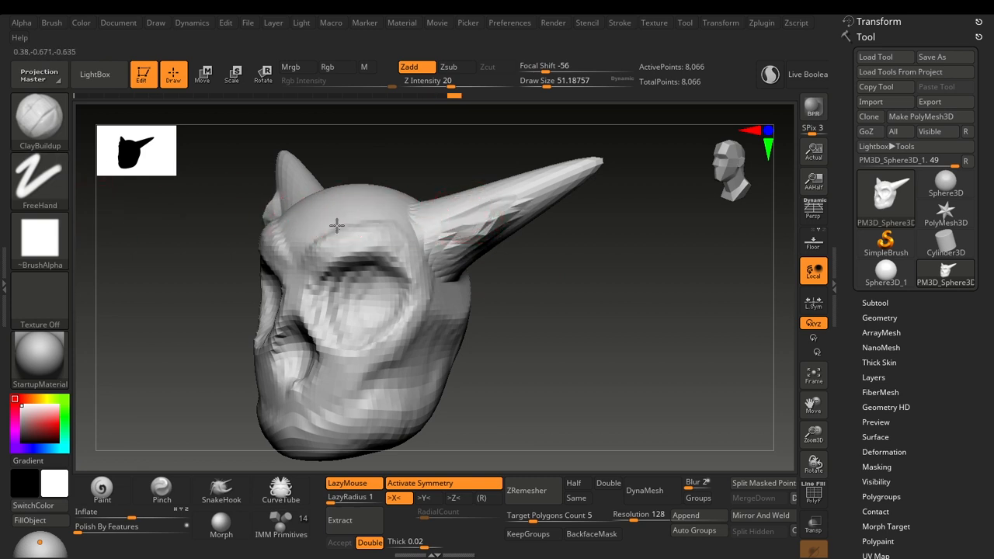
key("ctrl")
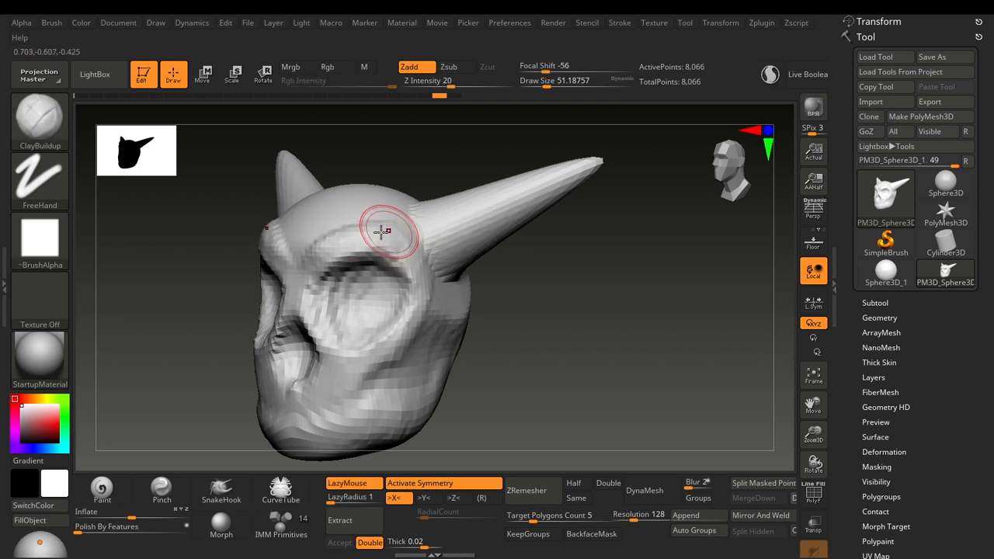
Compare the polygon density of the horns and the head in the wireframe from the front, and hide the wireframe again
key("shift+f")
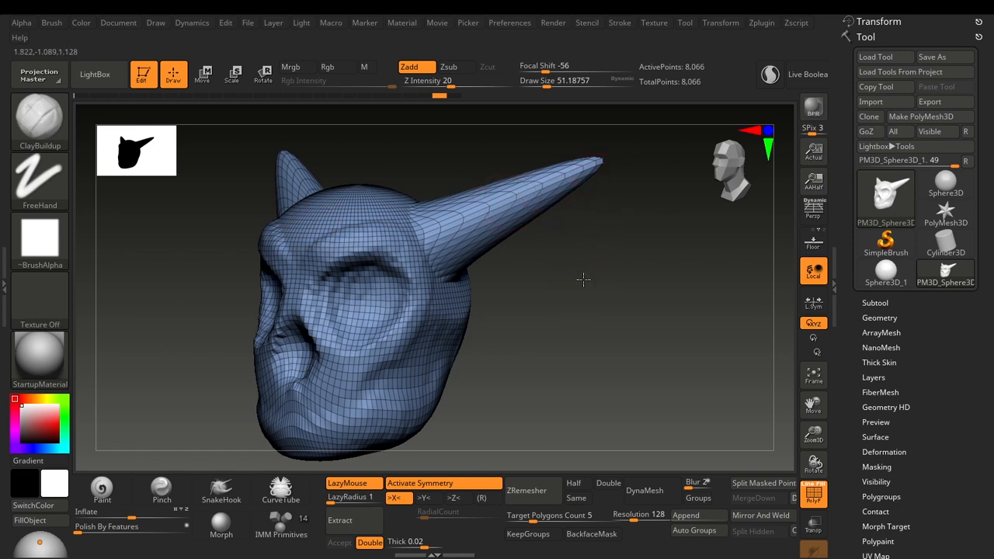
mouse_move(583, 279)
left_mouse_down("shift")
mouse_move(588, 271)
mouse_move(568, 271)
left_mouse_up("shift")
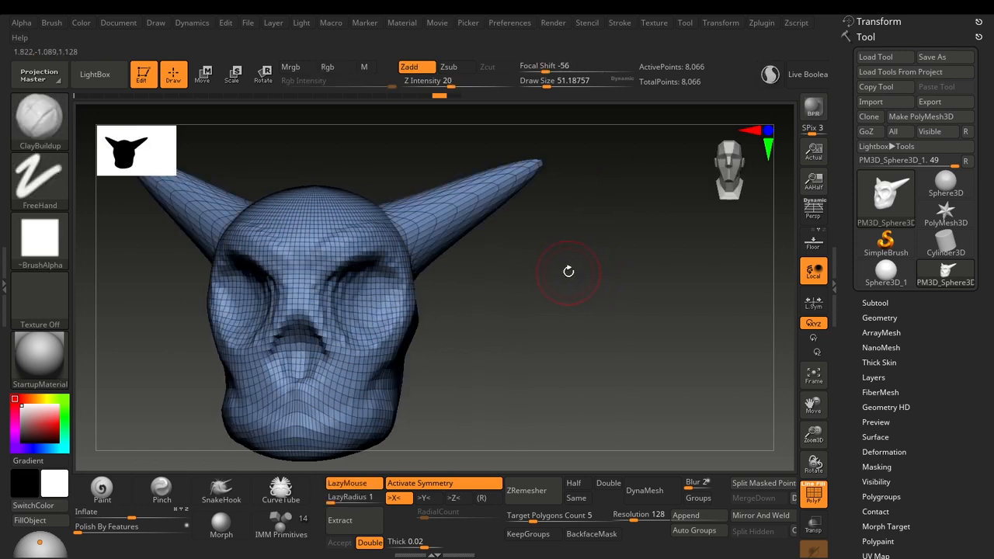
key("shift+f")
left_click_drag(557, 342, 561, 301, "alt")
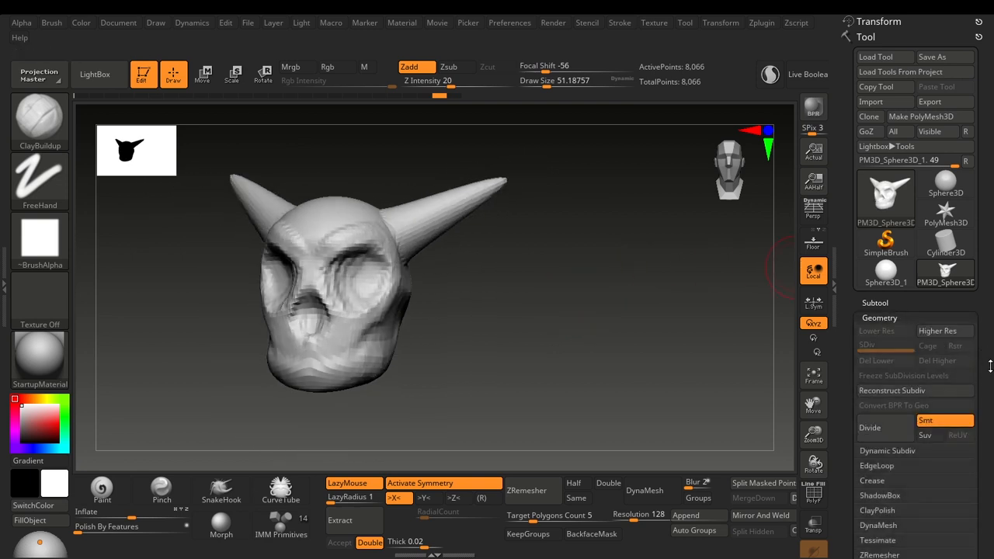
Remesh the horned skull with DynaMesh at a resolution of 128
scroll(990, 366, "down", 3)
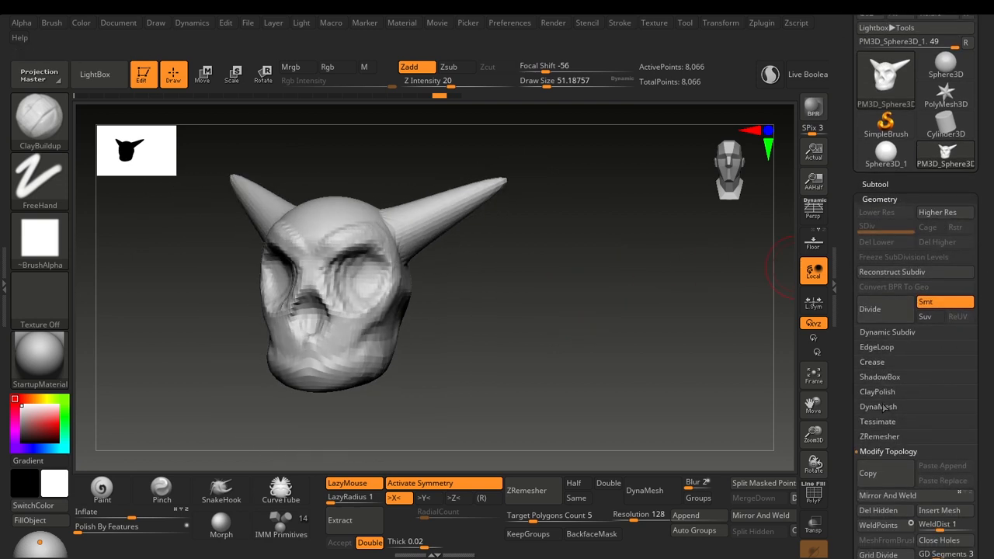
left_click(882, 409)
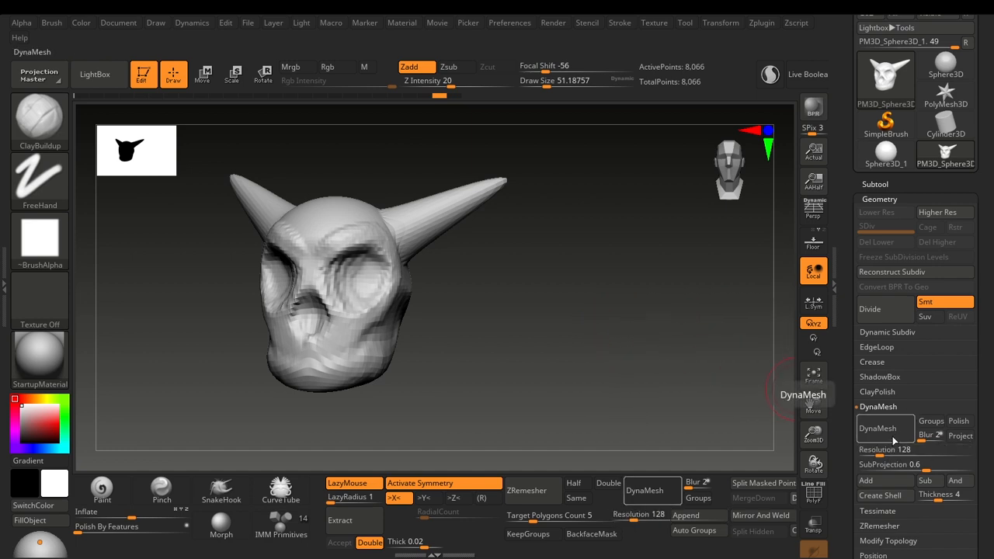
left_click_drag(539, 286, 557, 314)
key("shift+f")
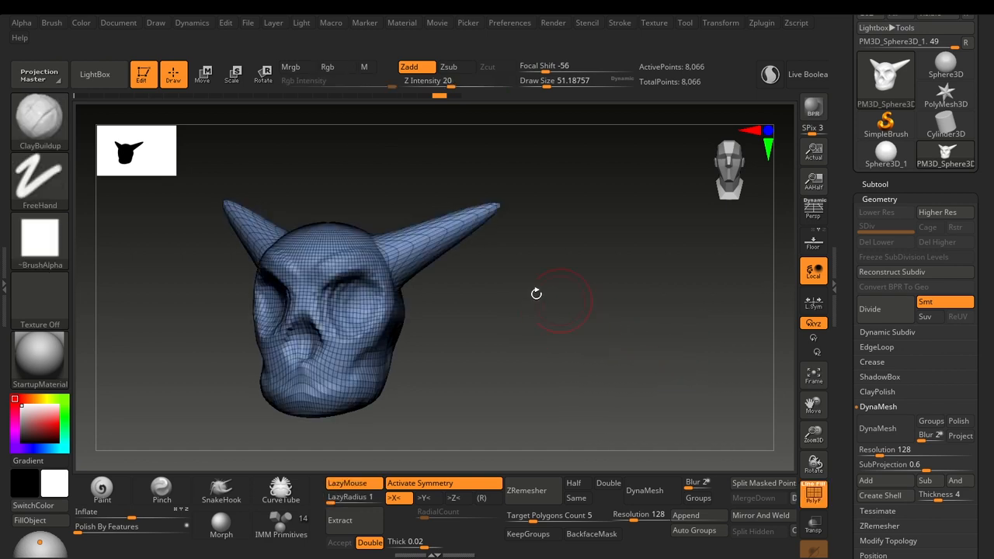
key("shift+f")
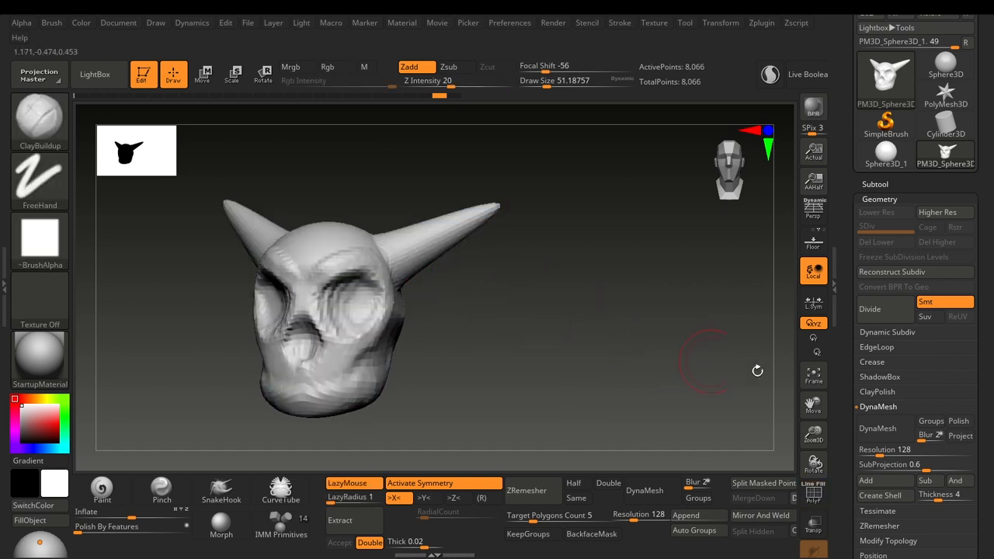
left_click(890, 435)
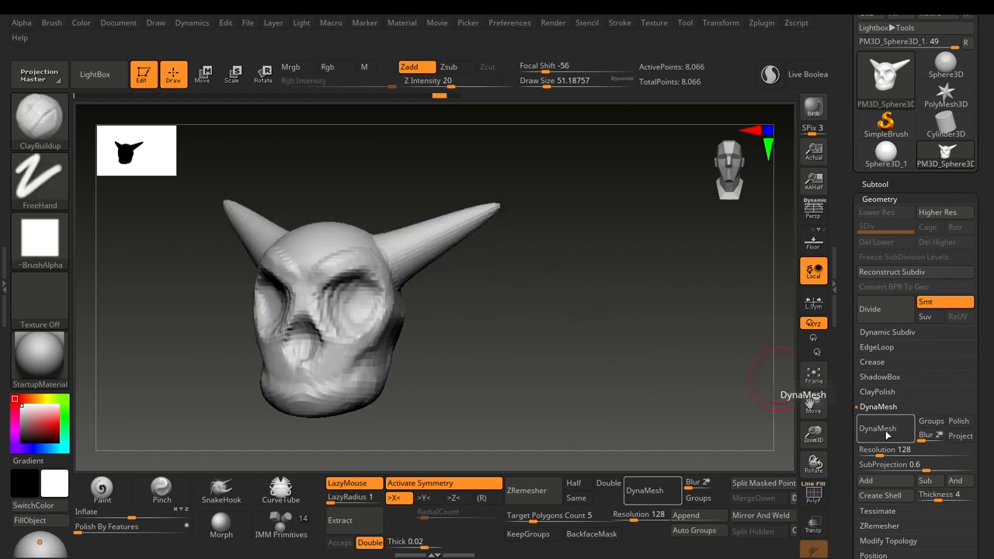
Inspect the remeshed horns and face in the wireframe, and return to the plain shaded view
left_click_drag(525, 291, 470, 288, "alt")
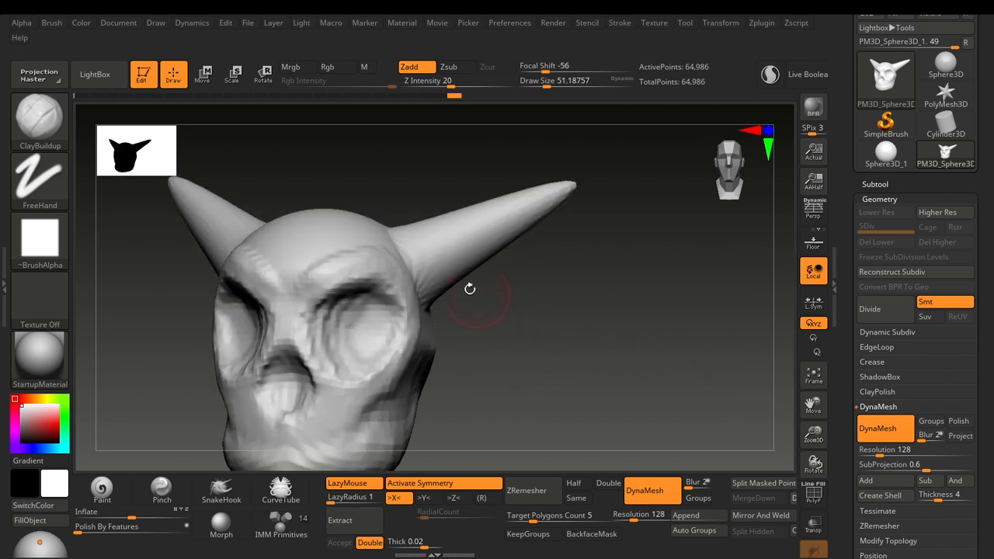
key("shift+f")
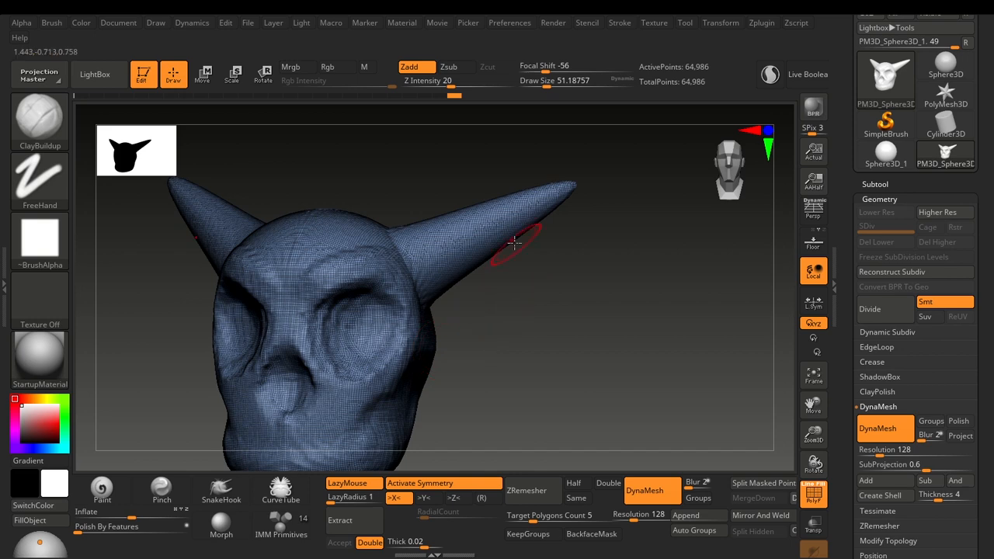
mouse_move(566, 284)
left_mouse_down()
mouse_move(581, 350)
mouse_move(606, 327)
mouse_move(672, 338)
mouse_move(634, 311)
mouse_move(591, 302)
mouse_move(578, 311)
mouse_move(629, 331)
left_mouse_up()
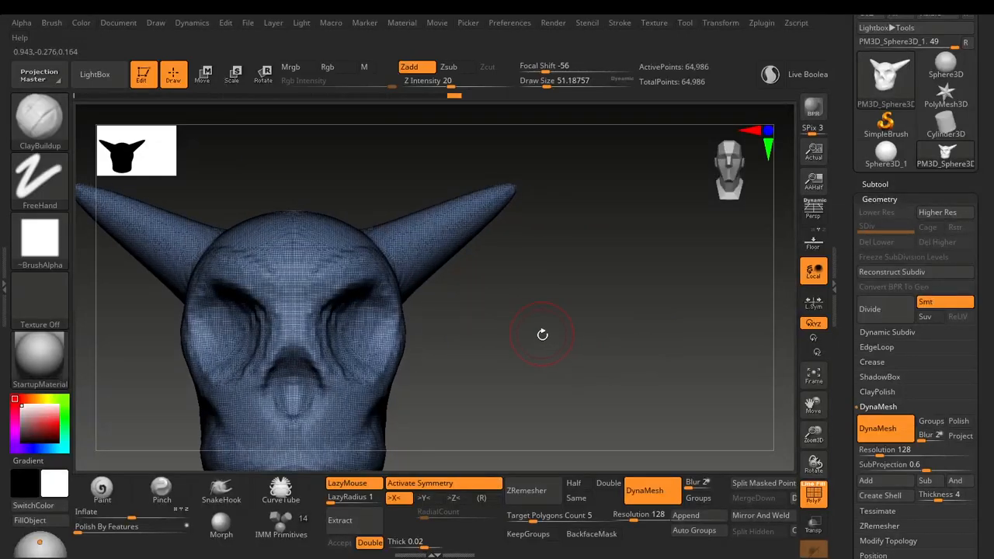
left_click_drag(559, 338, 544, 329)
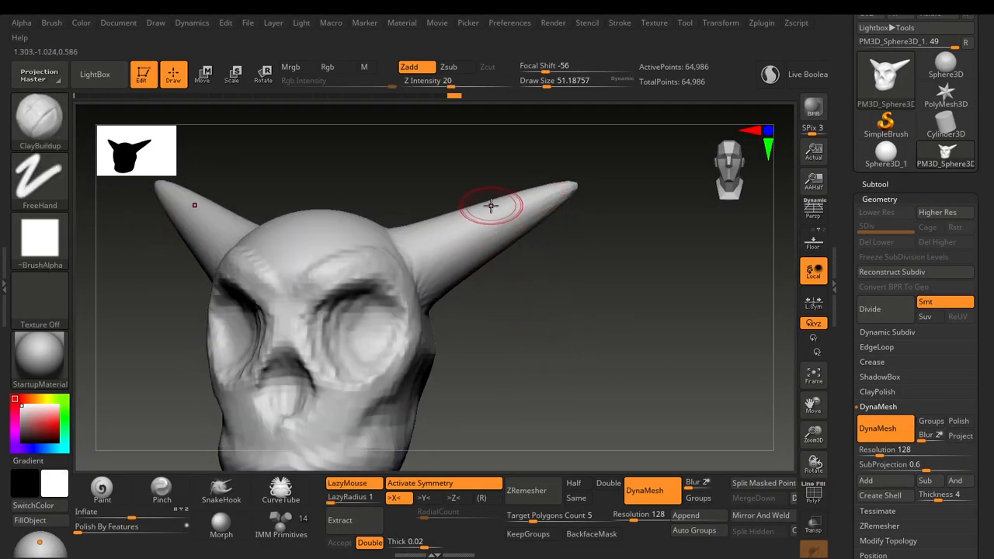
Build up clay around the base and along the length of the horns with the ClayBuildup brush at a draw size of about 62
key("s")
left_click_drag(507, 227, 515, 230)
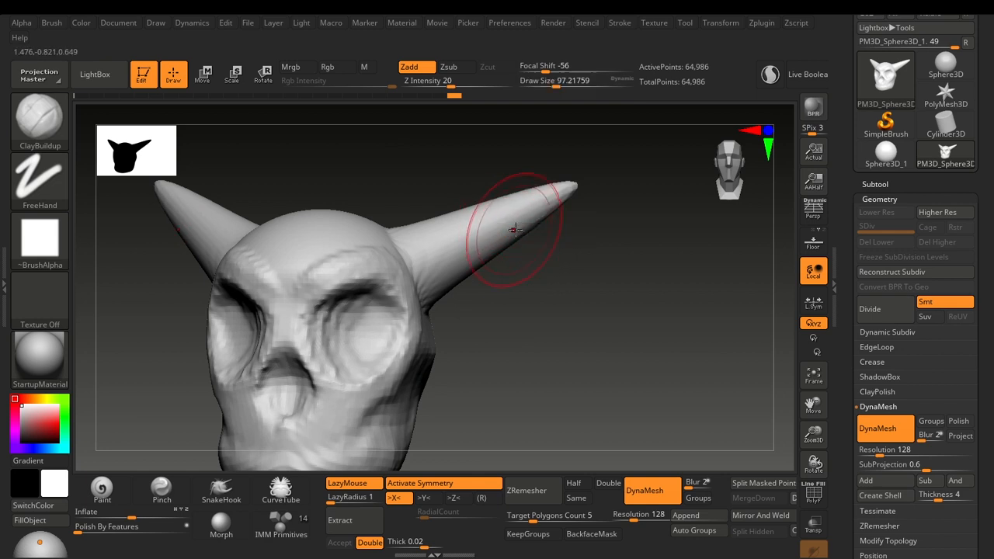
mouse_move(548, 308)
left_mouse_down()
mouse_move(544, 288)
mouse_move(535, 292)
mouse_move(555, 275)
mouse_move(575, 293)
mouse_move(561, 288)
left_mouse_up()
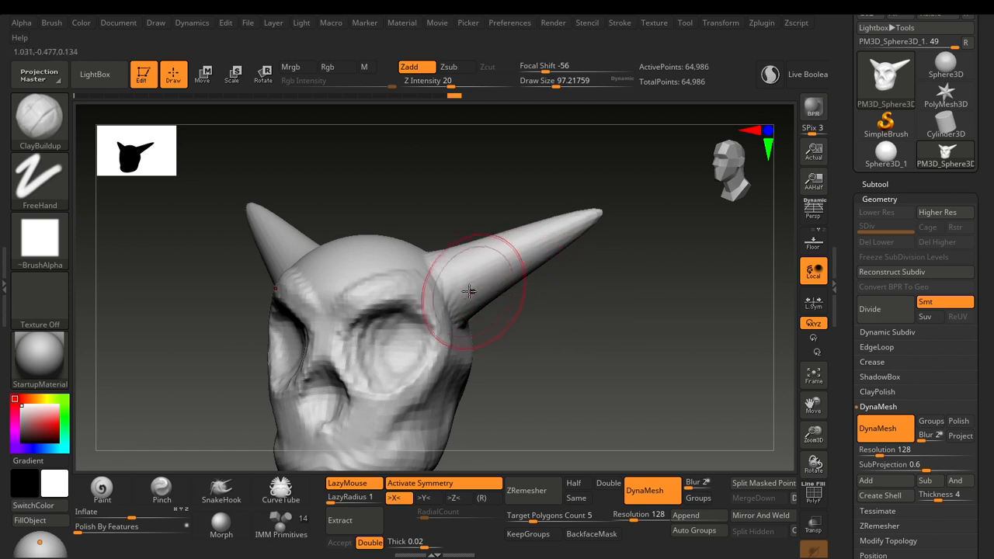
key("s")
left_click_drag(470, 298, 457, 300)
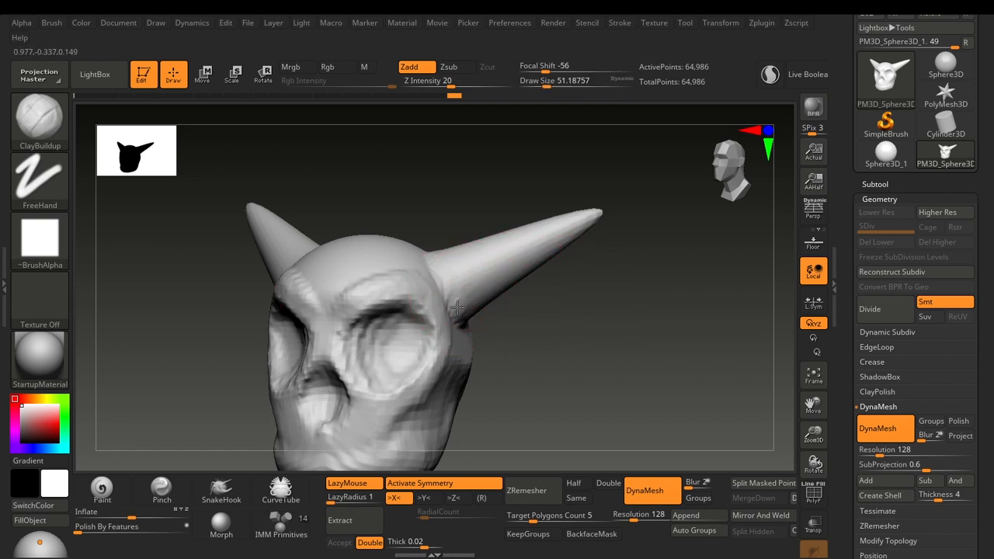
mouse_move(558, 311)
left_mouse_down()
mouse_move(479, 318)
mouse_move(501, 319)
mouse_move(495, 328)
left_mouse_up()
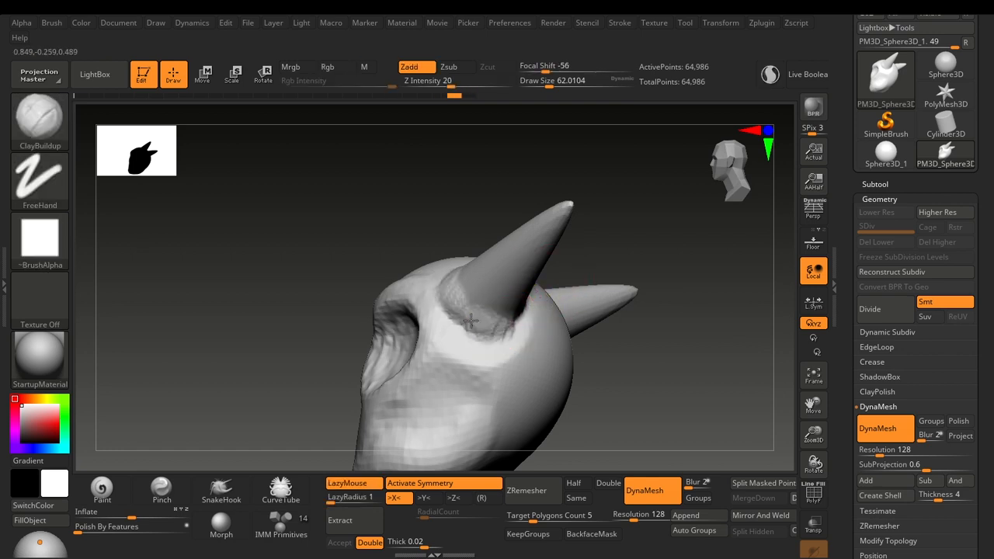
mouse_move(575, 256)
left_mouse_down()
mouse_move(588, 237)
mouse_move(632, 286)
mouse_move(591, 248)
left_mouse_up()
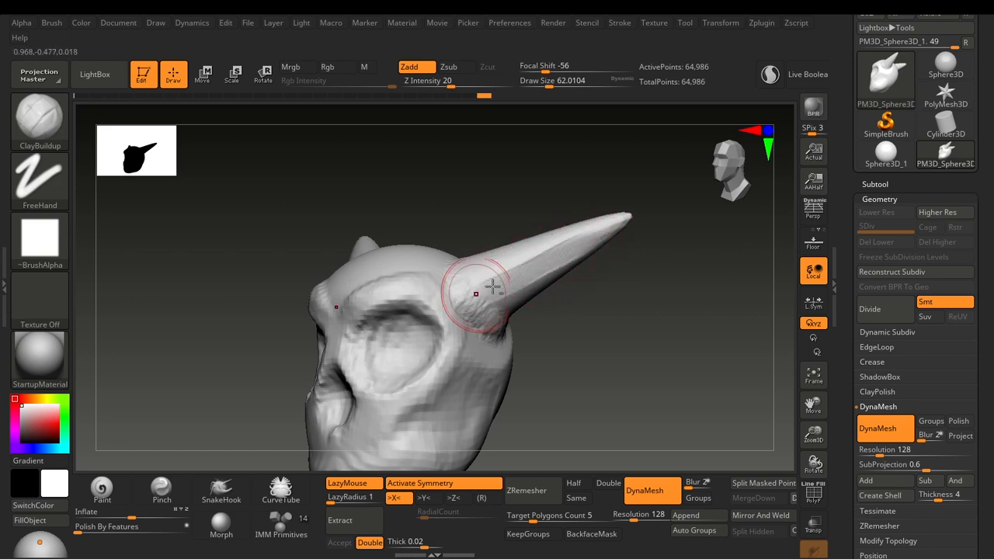
Bend the horns upward from the front with the Move brush, using draw sizes of about 136 and 101
mouse_move(614, 313)
left_mouse_down()
mouse_move(633, 295)
mouse_move(648, 315)
mouse_move(657, 303)
mouse_move(613, 412)
left_mouse_up()
key("s")
left_click_drag(555, 263, 568, 261)
mouse_move(578, 291)
left_mouse_down("alt")
mouse_move(590, 267)
mouse_move(604, 316)
left_mouse_up("alt")
key("b")
key("m")
key("v")
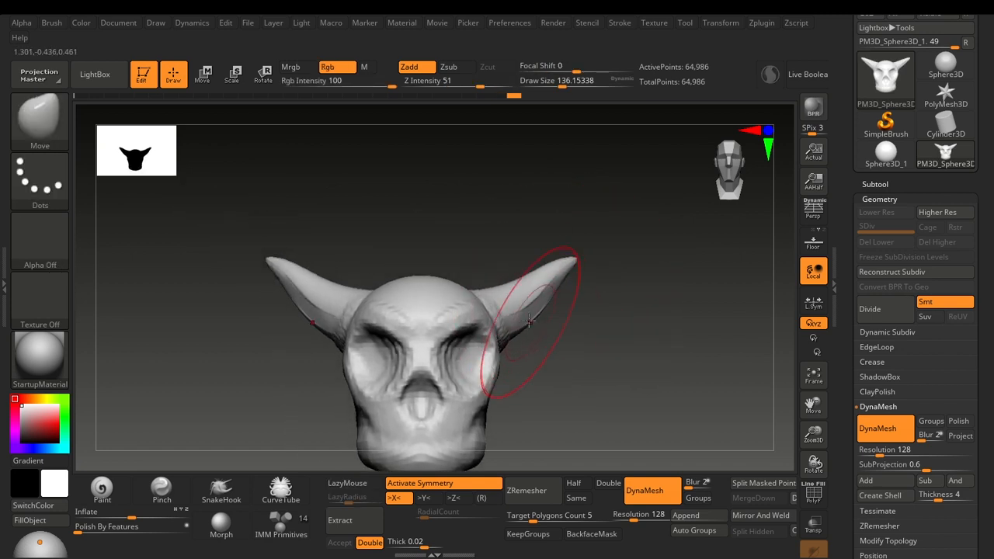
left_click_drag(564, 278, 571, 259)
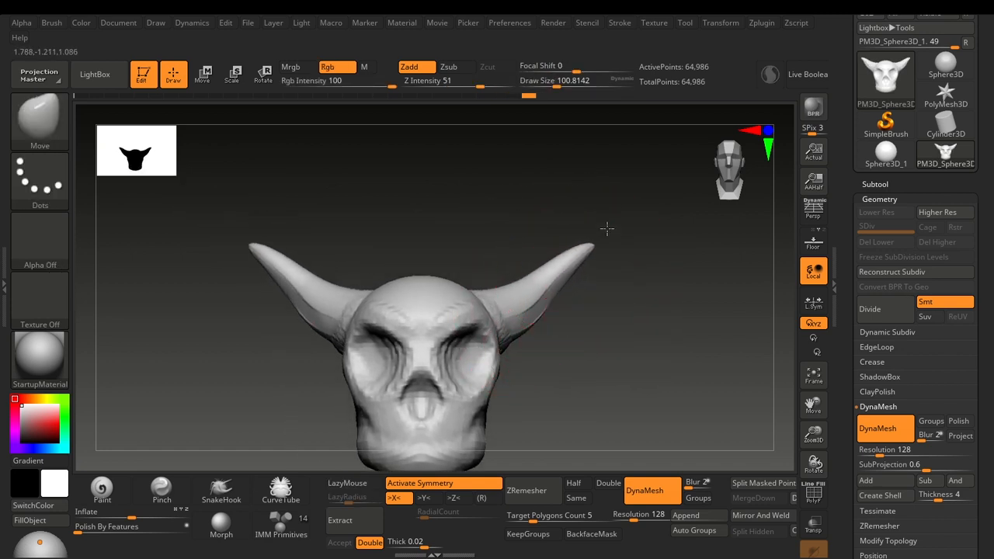
left_click_drag(607, 227, 600, 226)
Lengthen the horn tips and refine the horns' curve from the side with the Move brush, raising the draw size to about 132
key("shift+f")
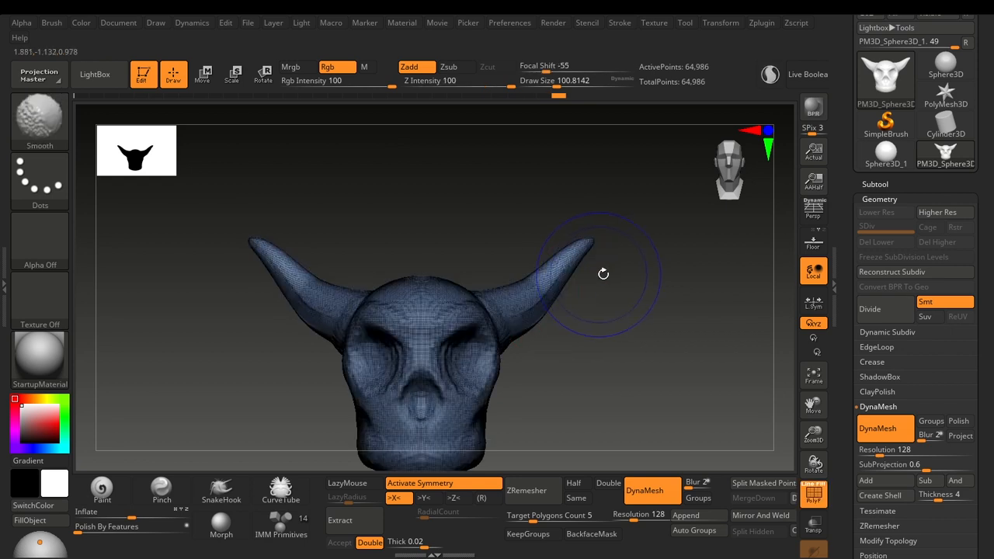
key("shift+f")
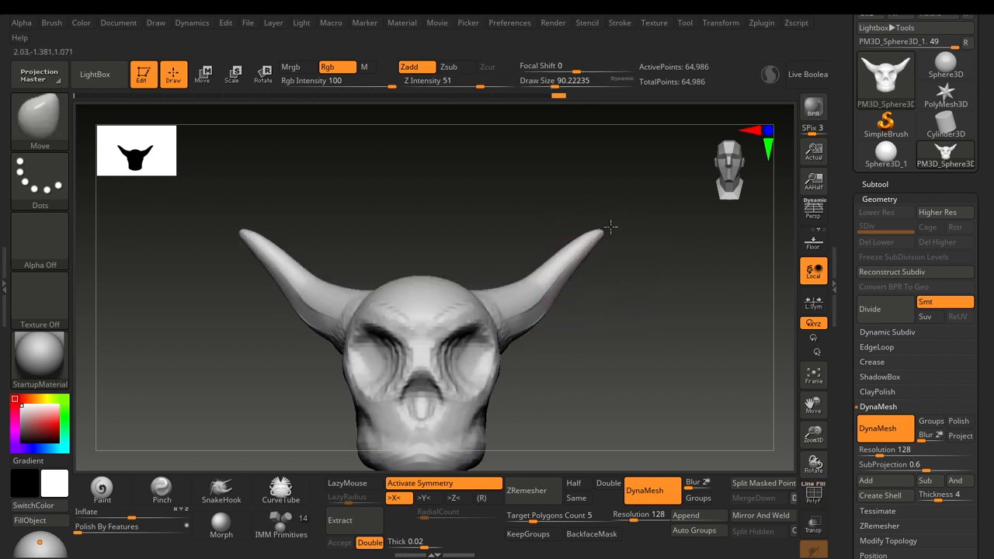
key("s")
left_click_drag(579, 276, 582, 277)
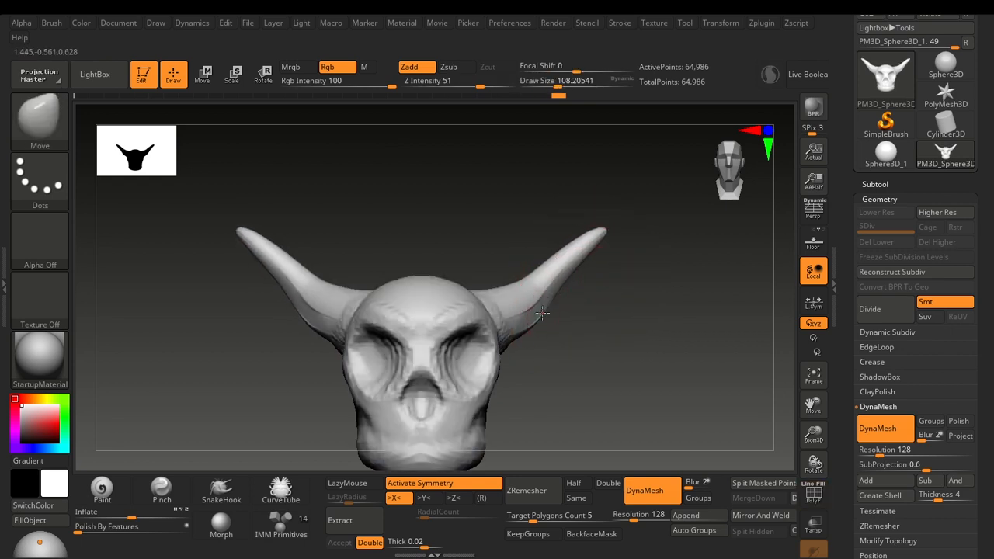
mouse_move(598, 369)
left_mouse_down()
mouse_move(618, 355)
mouse_move(568, 349)
mouse_move(568, 300)
left_mouse_up()
key("s")
left_click_drag(567, 296, 582, 272)
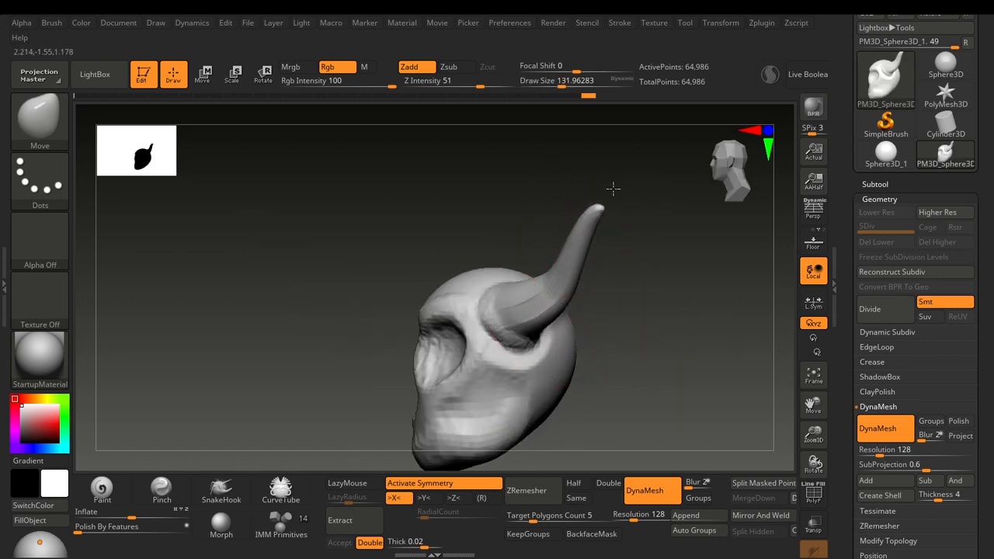
Examine the wireframe of the lengthened horns up close, turn PolyFrame off and return to the front view
mouse_move(639, 169)
left_mouse_down("shift")
mouse_move(663, 277)
mouse_move(544, 298)
mouse_move(624, 333)
mouse_move(650, 280)
left_mouse_up("shift")
key("shift+f")
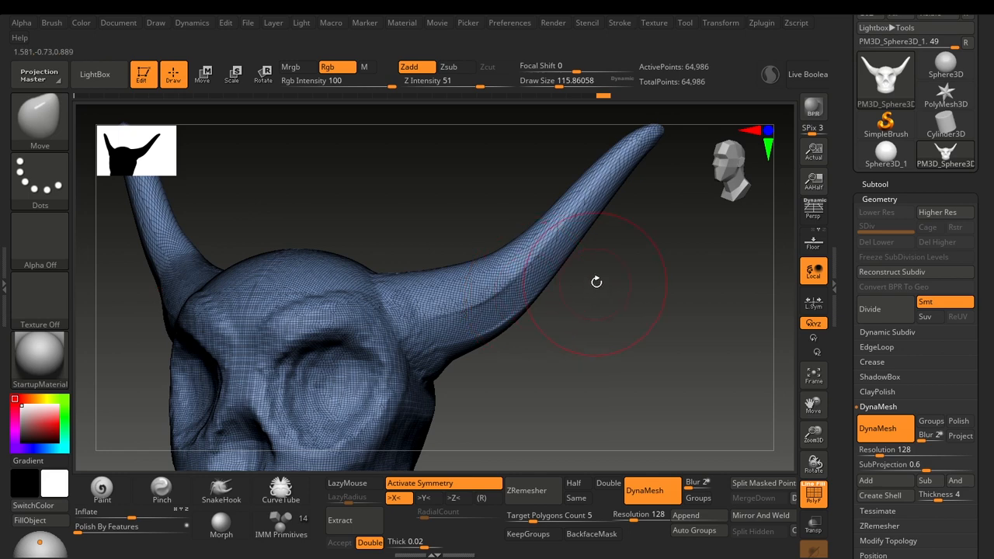
key("shift+f")
mouse_move(605, 329)
left_mouse_down("shift")
mouse_move(616, 369)
mouse_move(604, 368)
left_mouse_up("shift")
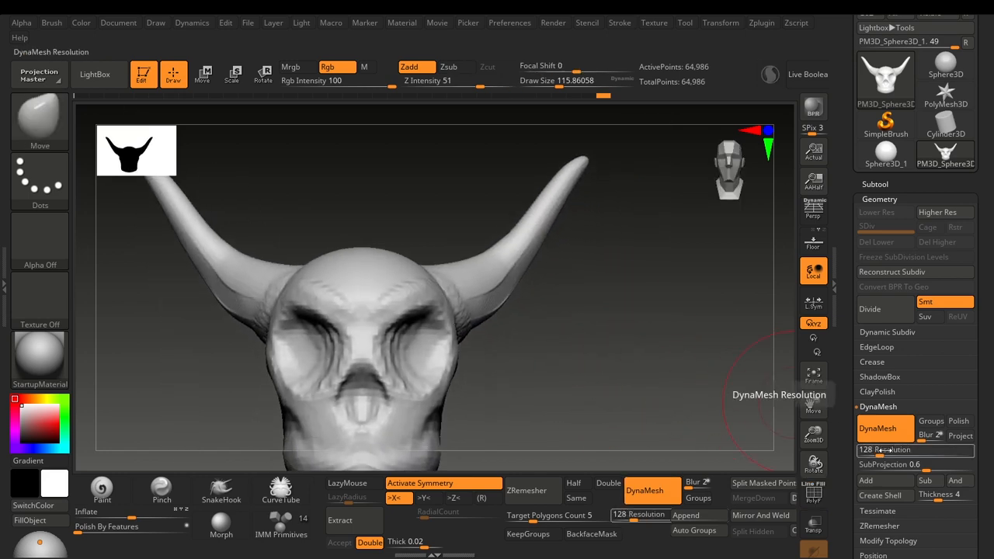
left_click_drag(548, 352, 528, 272, "alt")
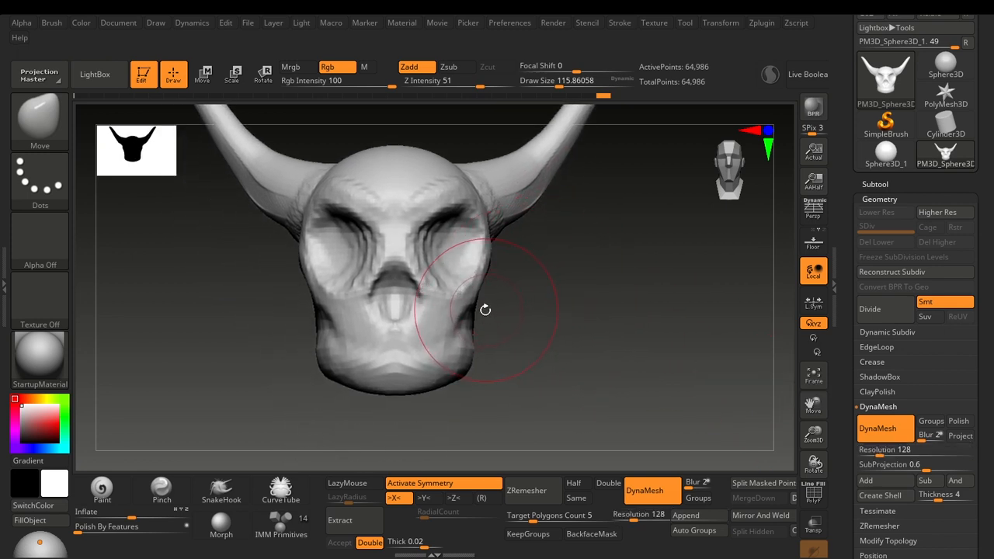
key("ctrl")
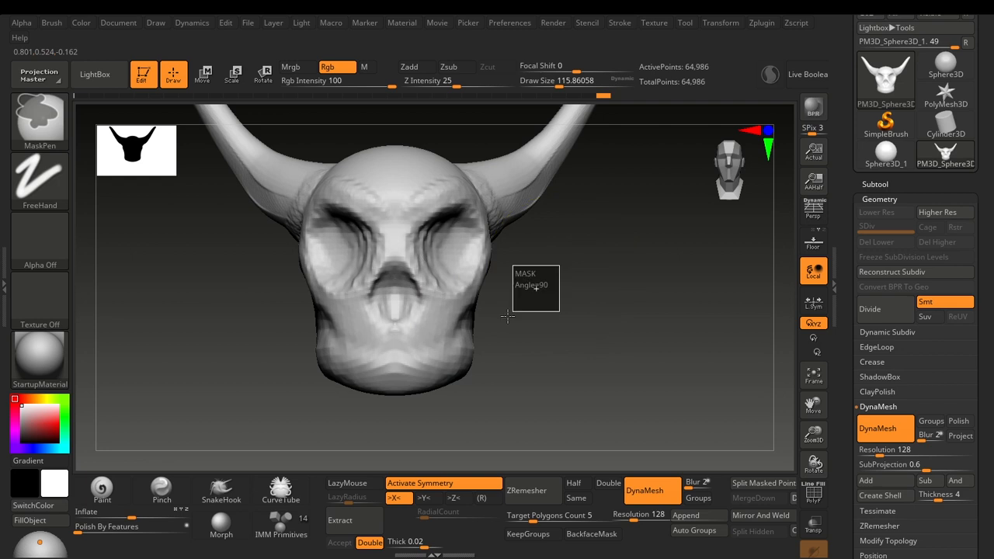
left_click_drag(507, 315, 332, 395, "ctrl")
left_click_drag(544, 293, 298, 421, "ctrl")
left_click_drag(536, 319, 558, 309, "ctrl")
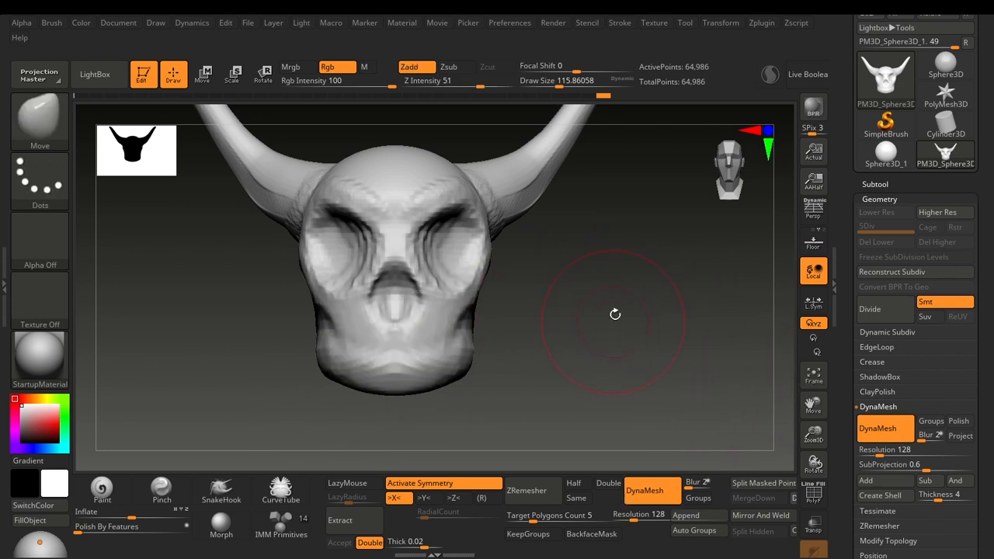
Remesh the skull with DynaMesh at resolution 128, and undo the remesh to compare the horn's wireframe with PolyFrame on
left_click_drag(615, 313, 520, 292)
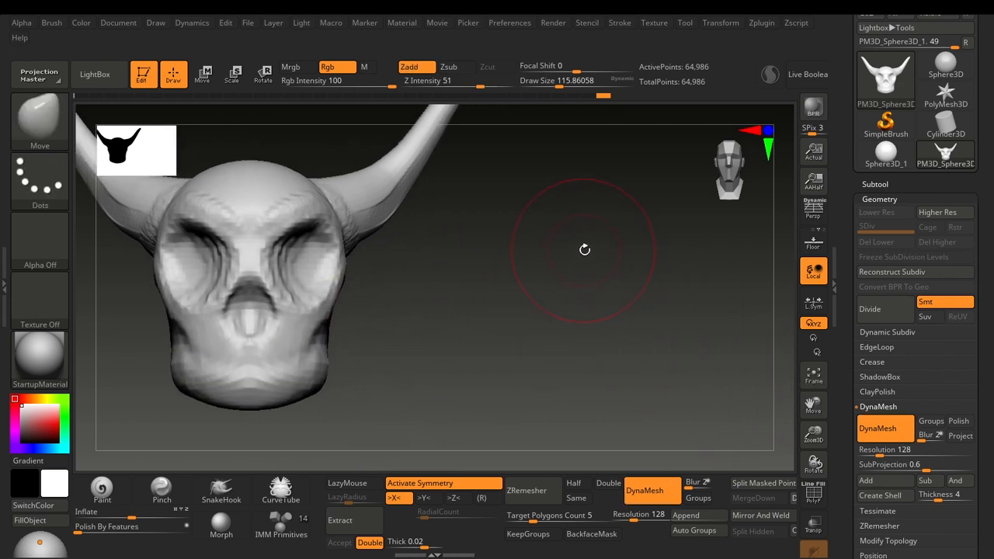
left_click_drag(610, 262, 446, 354, "ctrl")
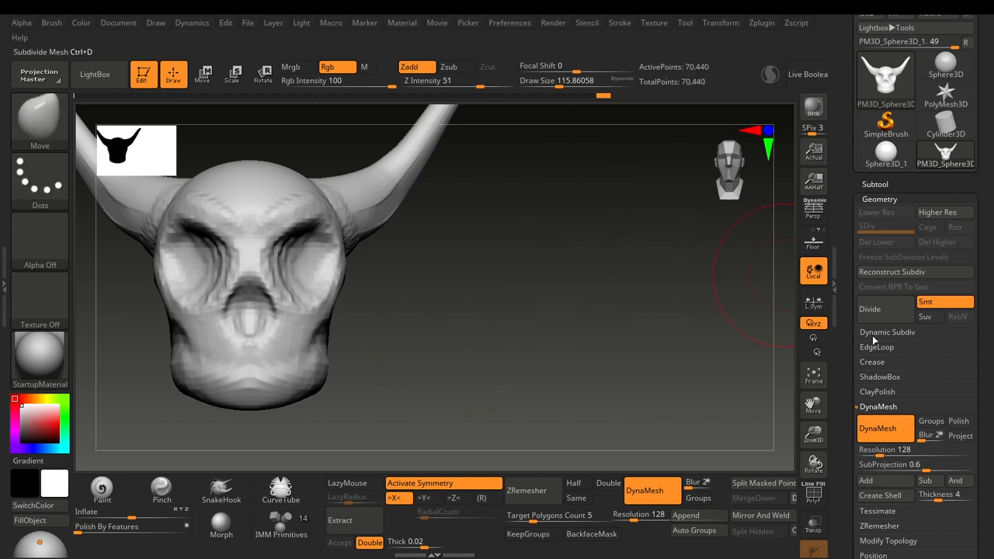
left_click_drag(504, 127, 509, 327, "alt")
key("shift+f")
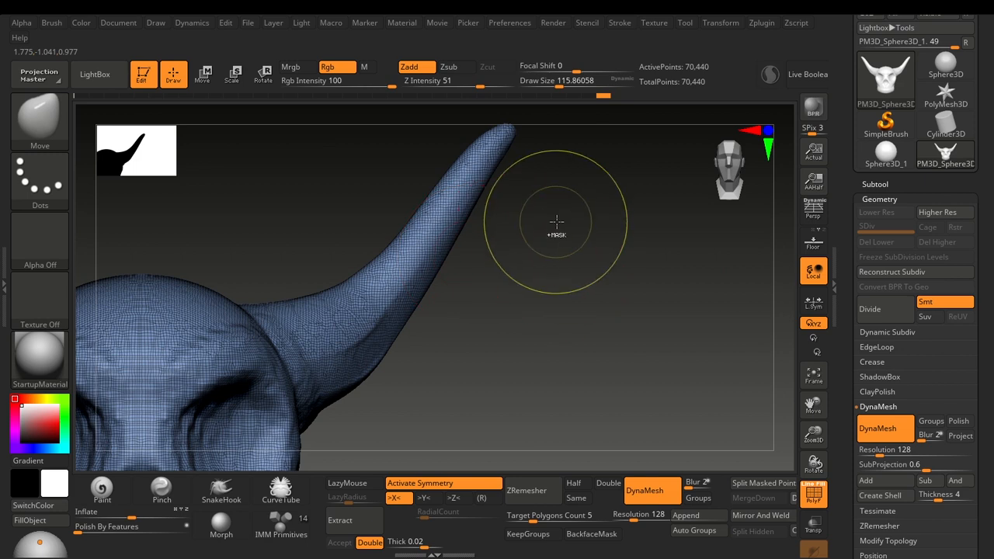
left_click_drag(555, 233, 559, 219, "ctrl")
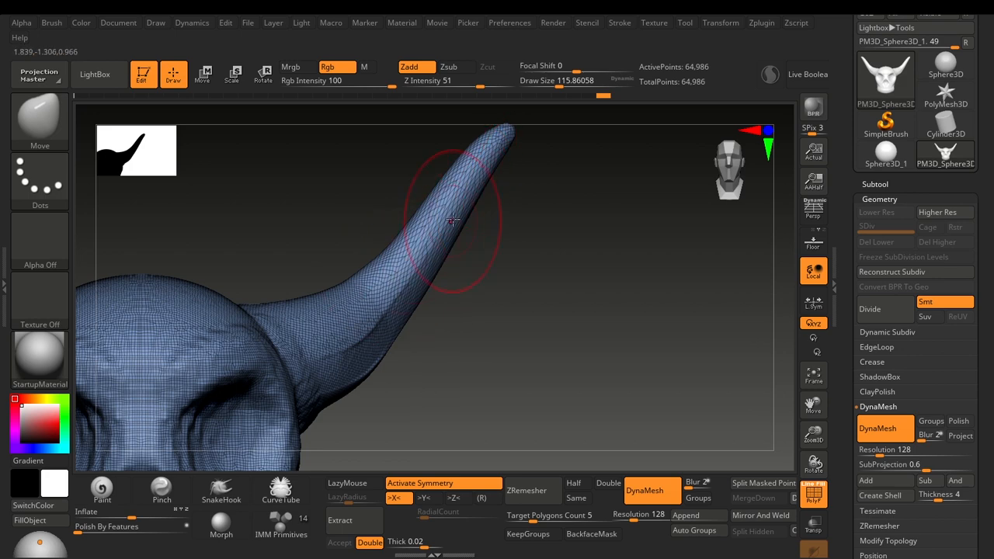
Remesh the skull and stretched horns with DynaMesh at resolution 128 and turn PolyFrame off
left_click_drag(559, 299, 586, 303)
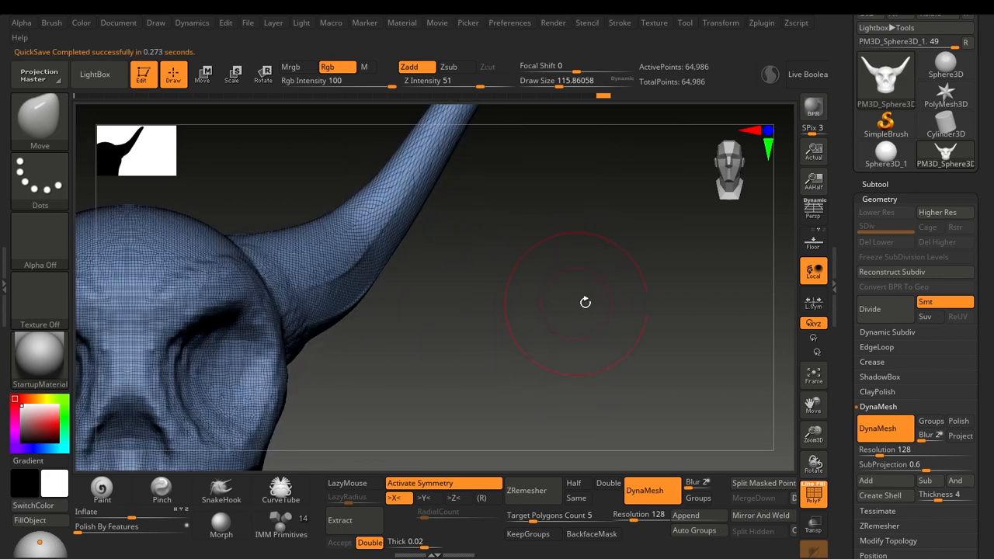
key("ctrl")
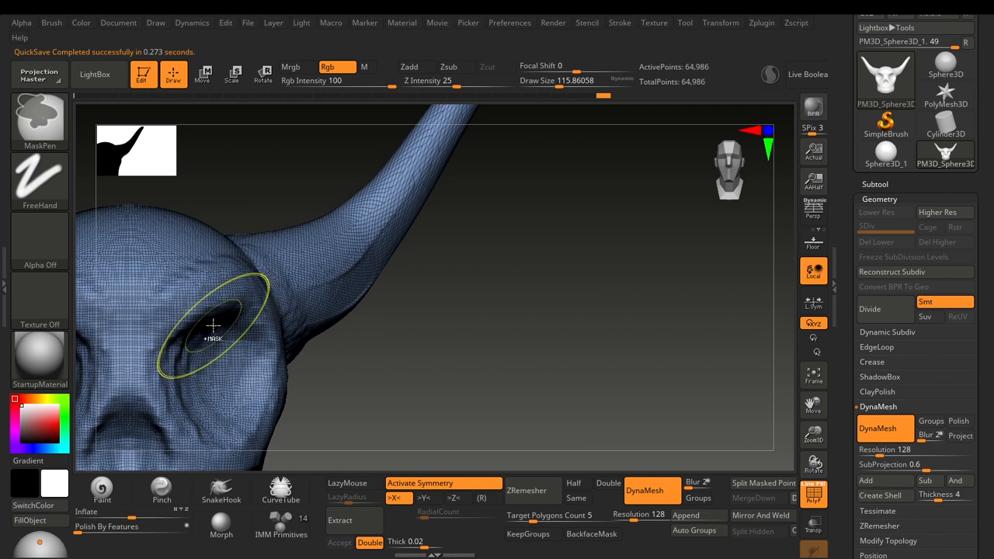
left_click_drag(649, 262, 427, 387, "ctrl")
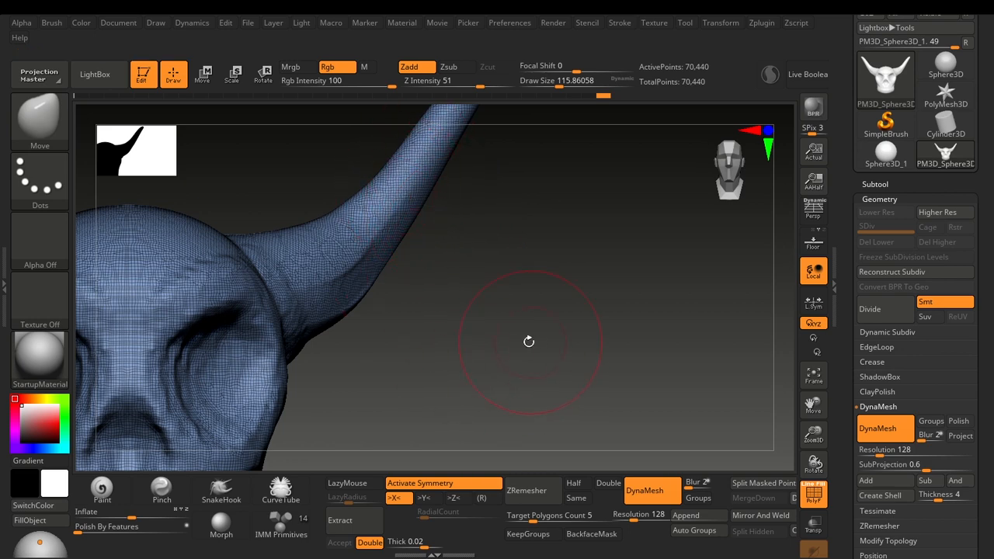
key("f")
left_click_drag(555, 279, 614, 328)
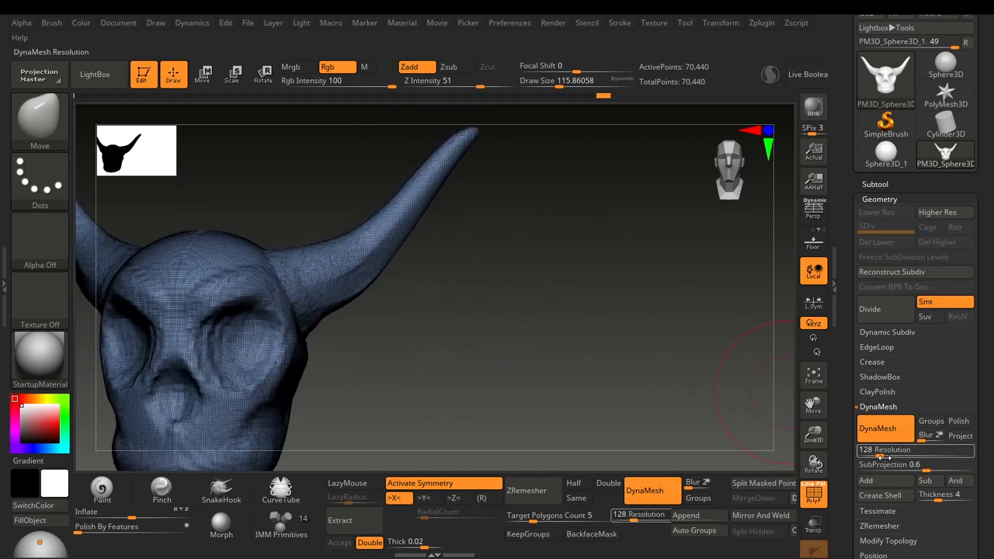
mouse_move(675, 378)
left_mouse_down()
mouse_move(528, 378)
mouse_move(583, 293)
mouse_move(599, 189)
mouse_move(605, 222)
mouse_move(573, 263)
left_mouse_up()
key("shift+f")
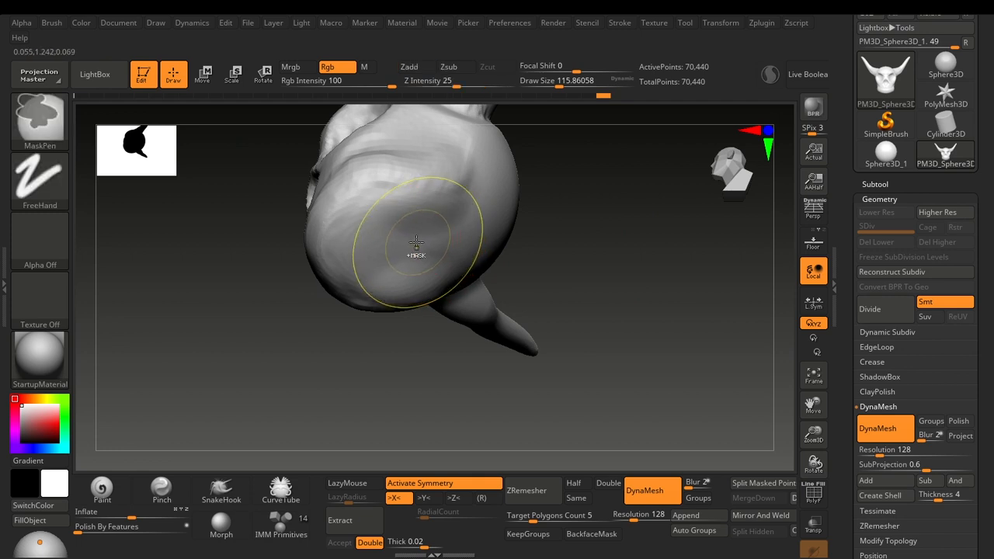
Paint a round mask on the underside of the skull, behind the jaw, with the MaskPen brush
mouse_move(414, 248)
left_mouse_down("ctrl")
mouse_move(431, 241)
mouse_move(412, 234)
left_mouse_up("ctrl")
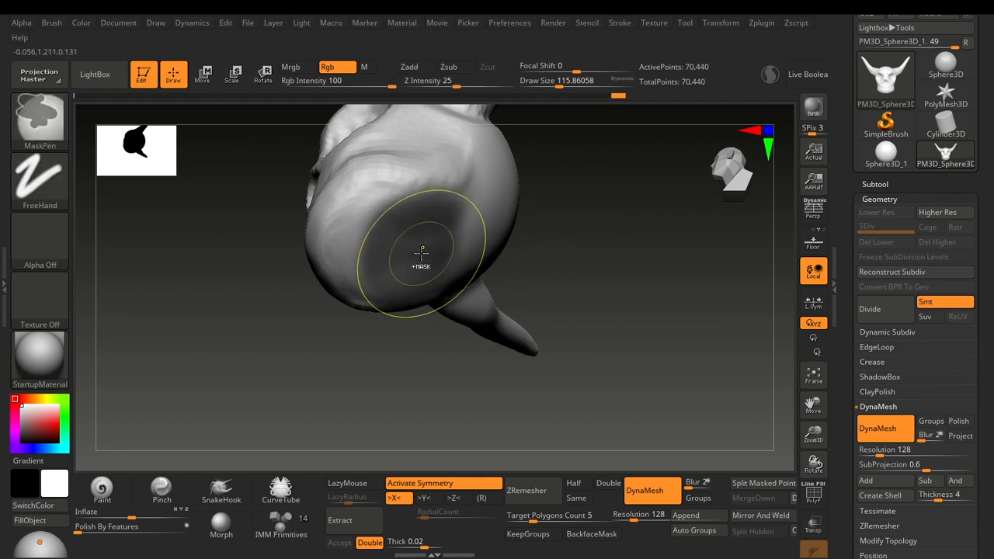
mouse_move(613, 246)
left_mouse_down("shift")
mouse_move(653, 353)
mouse_move(589, 329)
left_mouse_up("shift")
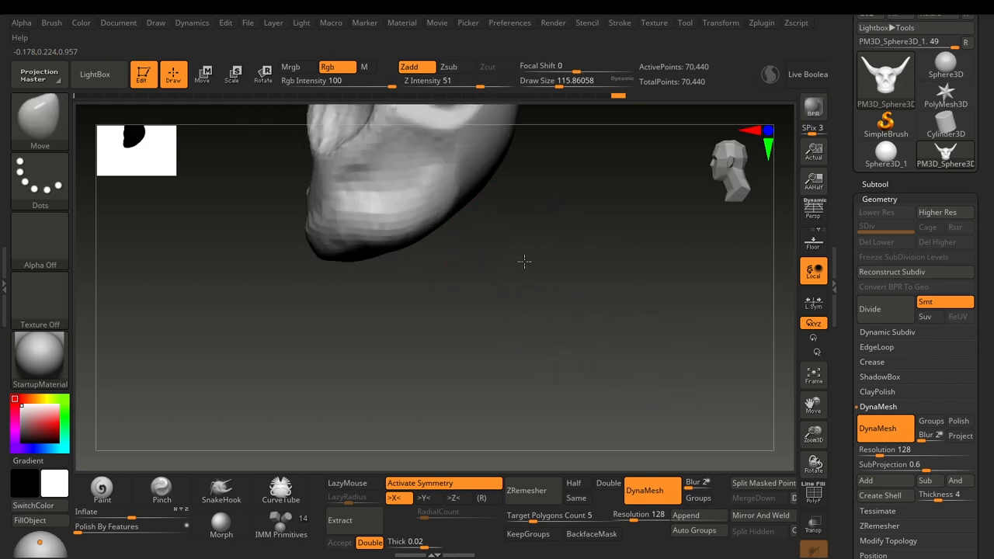
mouse_move(525, 261)
left_mouse_down("shift")
mouse_move(584, 261)
mouse_move(562, 317)
left_mouse_up("shift")
left_click_drag(550, 249, 265, 386, "ctrl")
left_click_drag(497, 326, 504, 333, "ctrl")
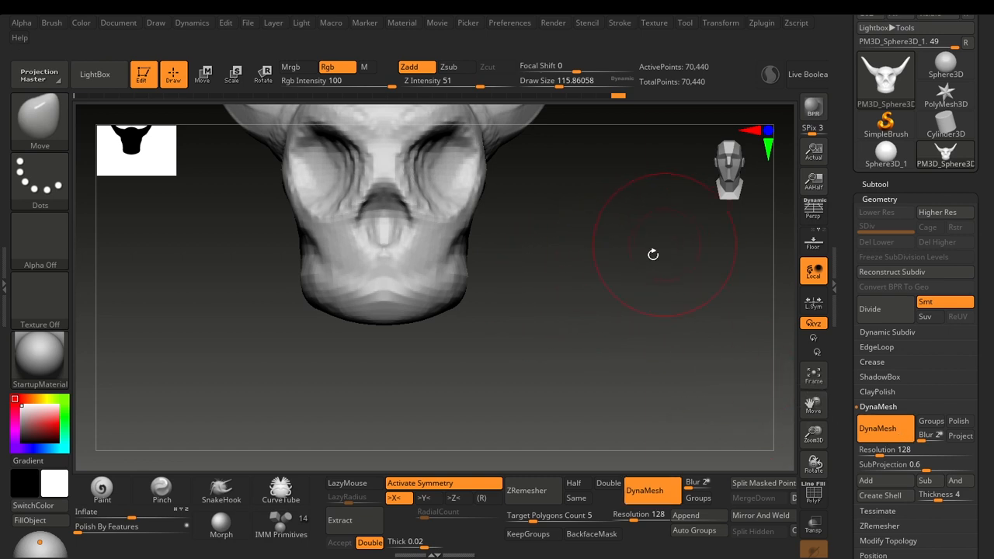
Invert the mask so only the round patch on the underside of the skull stays editable
left_click_drag(610, 340, 437, 317)
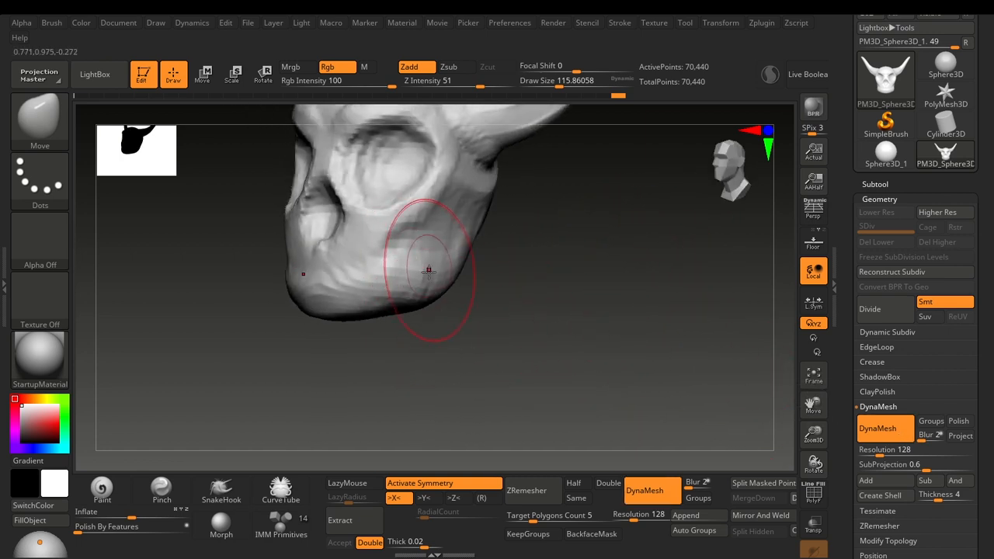
mouse_move(606, 301)
left_mouse_down()
mouse_move(594, 238)
mouse_move(555, 246)
left_mouse_up()
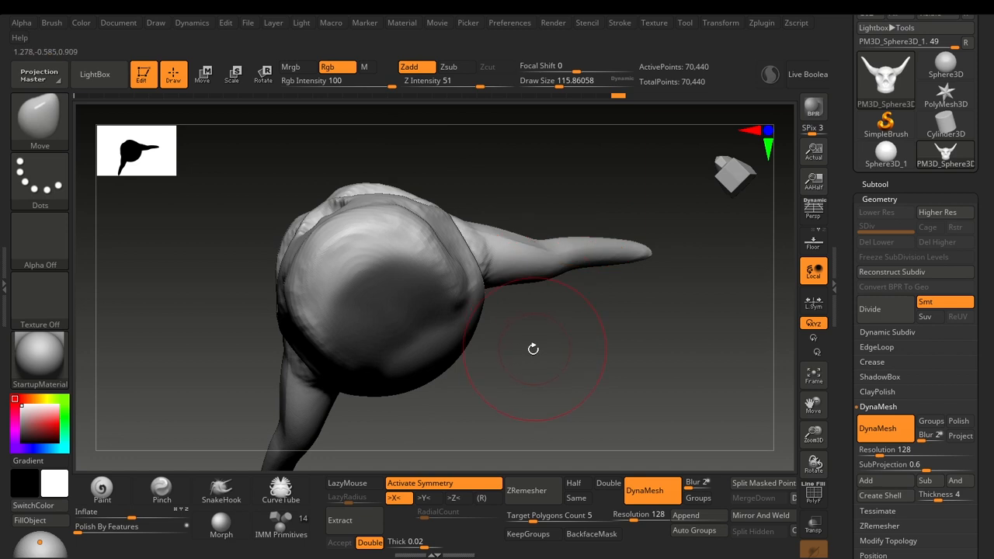
mouse_move(533, 349)
left_mouse_down()
mouse_move(543, 355)
mouse_move(533, 256)
left_mouse_up()
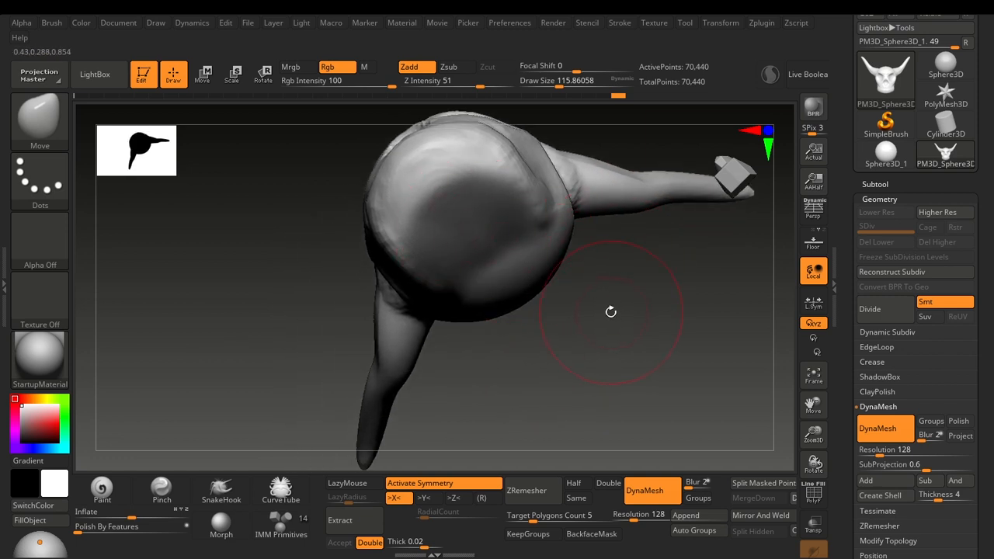
mouse_move(610, 311)
left_mouse_down()
mouse_move(582, 377)
mouse_move(586, 337)
mouse_move(597, 364)
mouse_move(562, 264)
mouse_move(499, 222)
left_mouse_up()
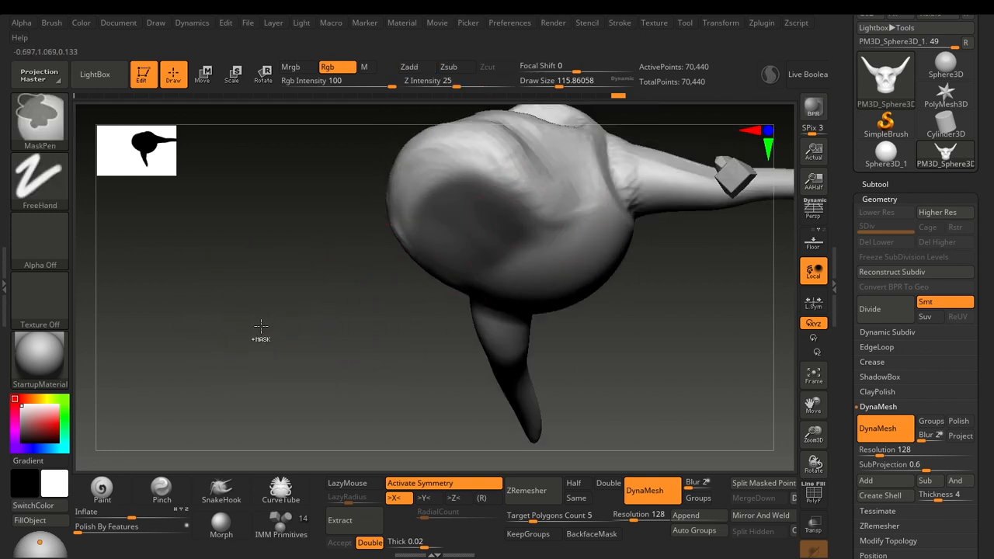
left_click(309, 309, "ctrl")
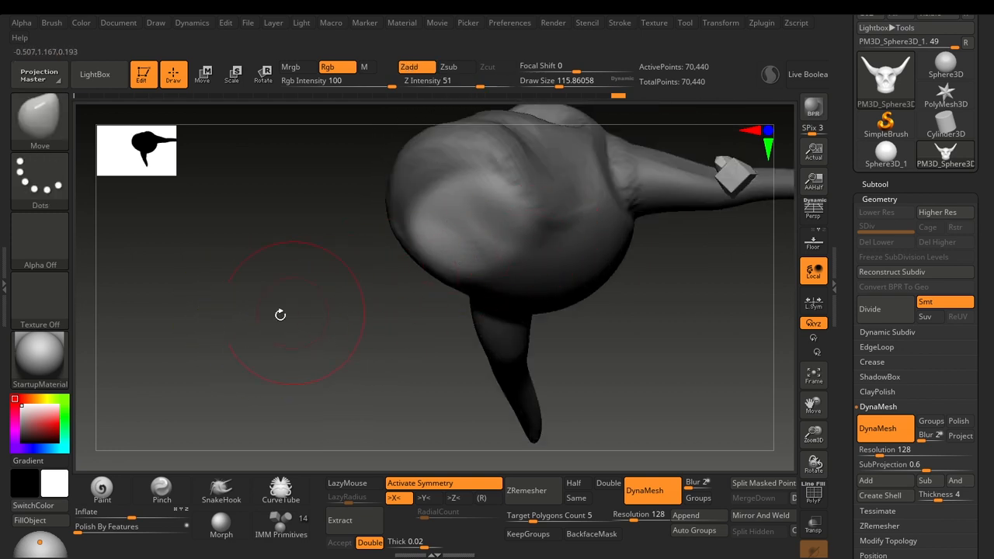
left_click(268, 317, "ctrl")
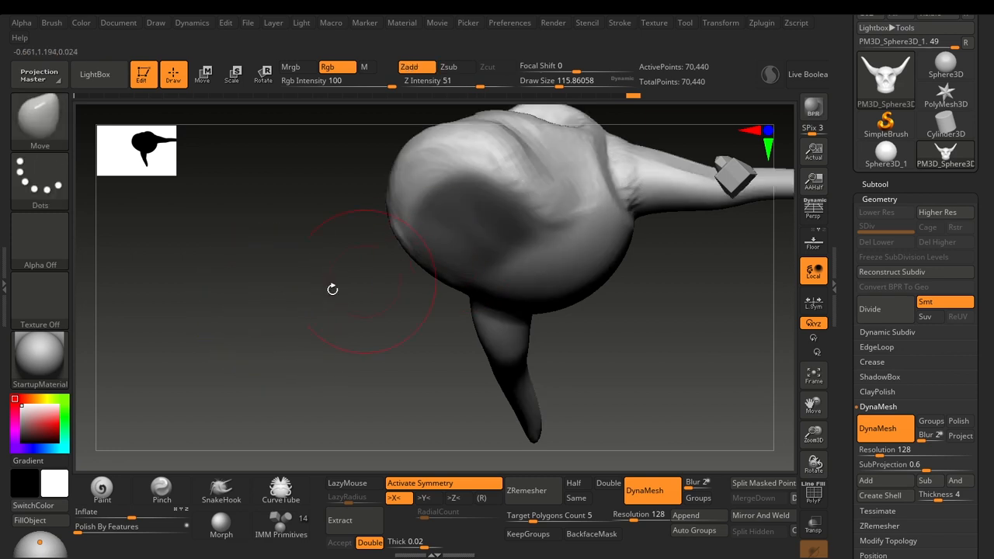
left_click(273, 315, "ctrl")
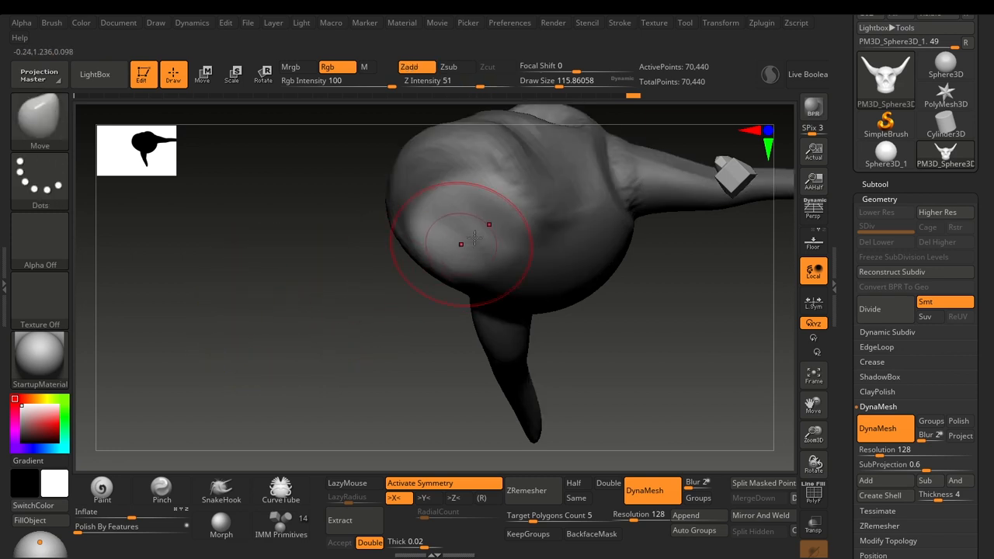
Pull the unmasked underside patch down along the Y axis with the Move gizmo to form a neck, and return to Draw mode
left_click_drag(322, 300, 434, 344)
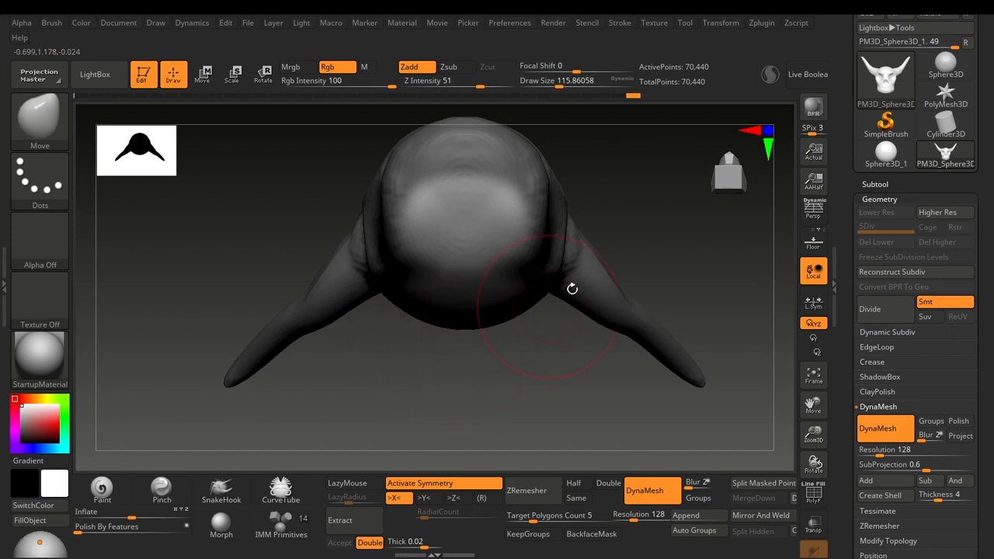
mouse_move(572, 289)
left_mouse_down()
mouse_move(583, 344)
mouse_move(533, 352)
mouse_move(548, 326)
mouse_move(548, 347)
mouse_move(561, 275)
mouse_move(541, 256)
mouse_move(559, 169)
mouse_move(527, 317)
mouse_move(552, 277)
mouse_move(537, 337)
mouse_move(518, 272)
mouse_move(590, 304)
mouse_move(566, 309)
mouse_move(541, 284)
mouse_move(559, 292)
mouse_move(583, 278)
mouse_move(575, 291)
left_mouse_up()
key("w")
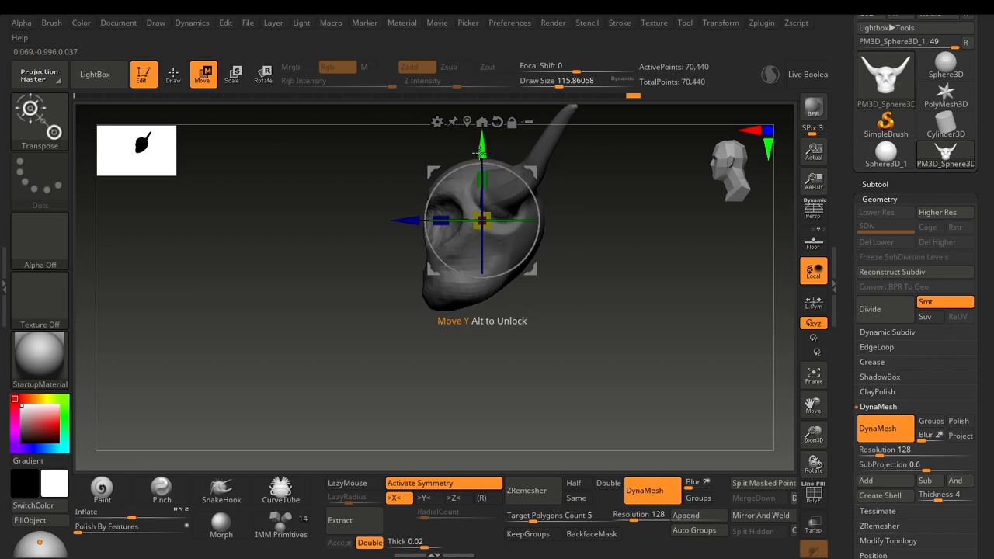
left_click_drag(486, 156, 489, 204)
left_click_drag(395, 318, 442, 339)
key("q")
Clear the mask from the skull, working from the front view
mouse_move(587, 288)
left_mouse_down()
mouse_move(595, 293)
mouse_move(582, 304)
mouse_move(694, 295)
left_mouse_up()
key("ctrl")
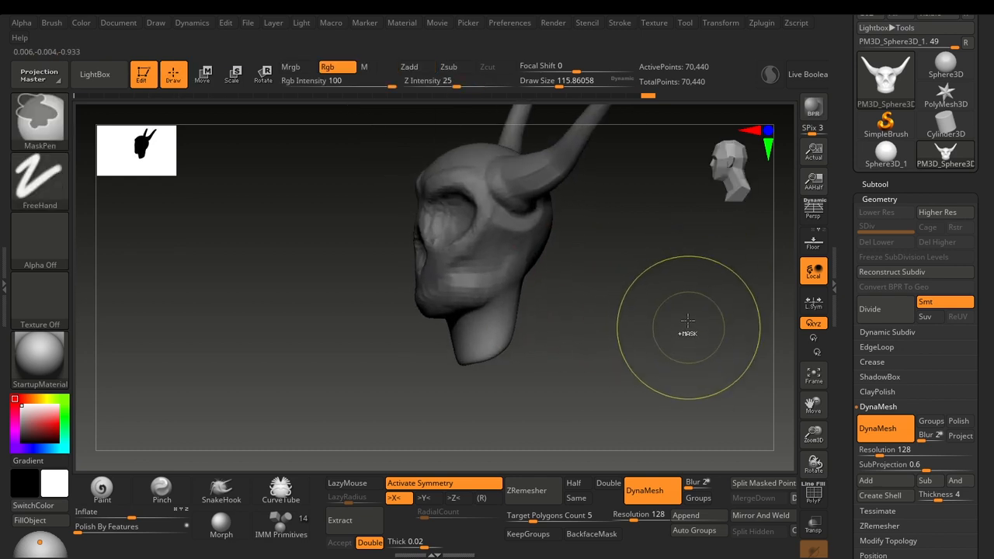
mouse_move(571, 289)
left_mouse_down()
mouse_move(624, 313)
mouse_move(539, 292)
left_mouse_up()
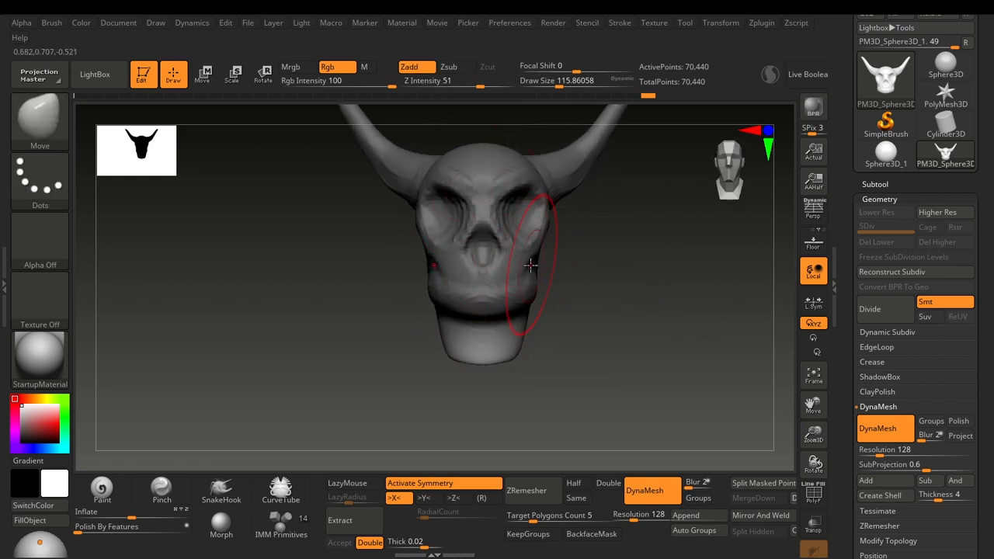
left_click_drag(646, 292, 562, 263, "alt")
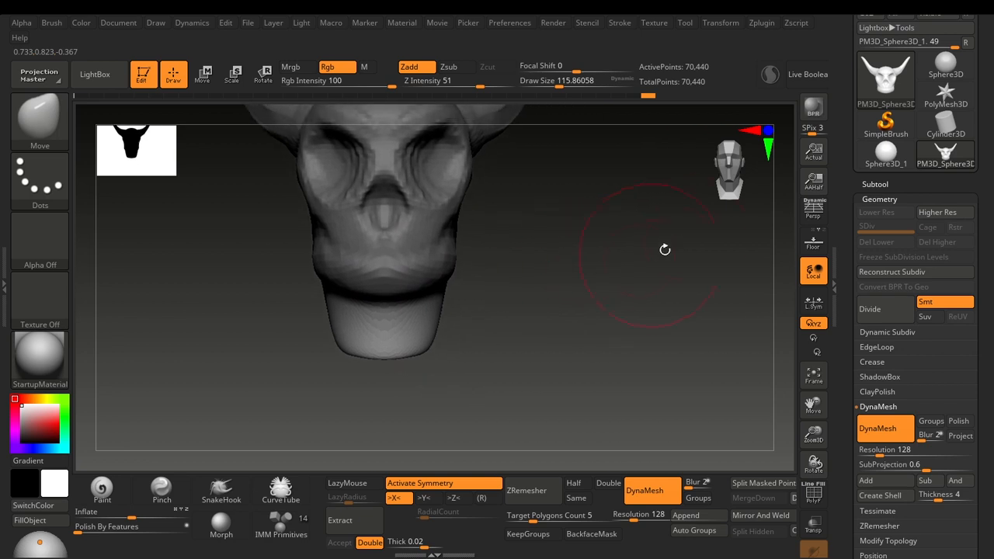
key("ctrl")
left_click_drag(619, 302, 492, 243, "ctrl")
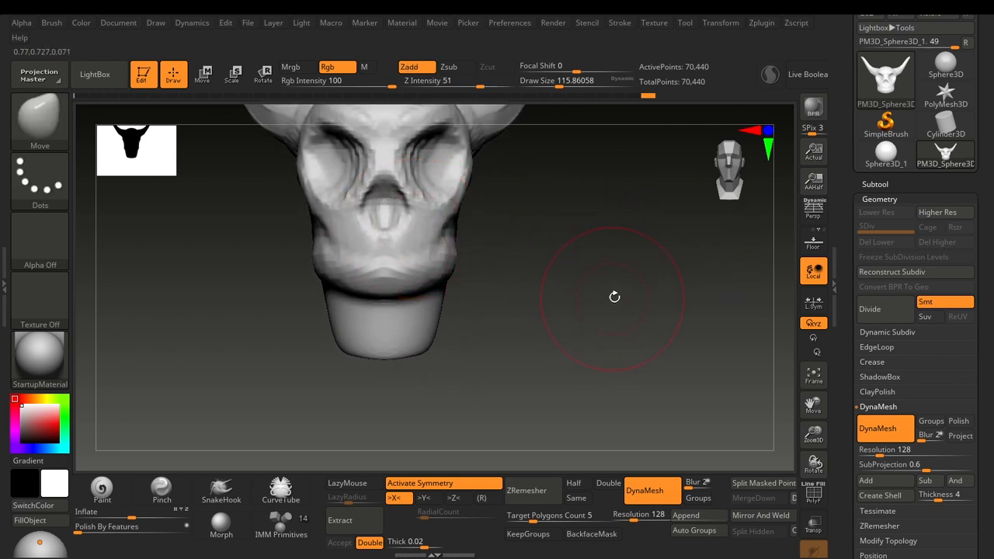
Remesh the skull and neck with DynaMesh at resolution 128, check the neck's wireframe, and undo the remesh
left_click_drag(669, 291, 652, 275)
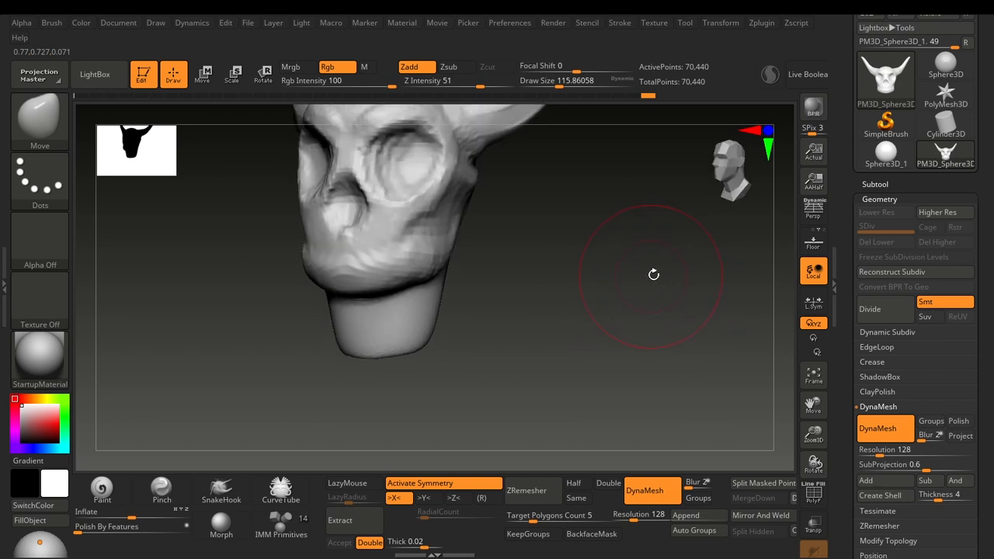
key("ctrl")
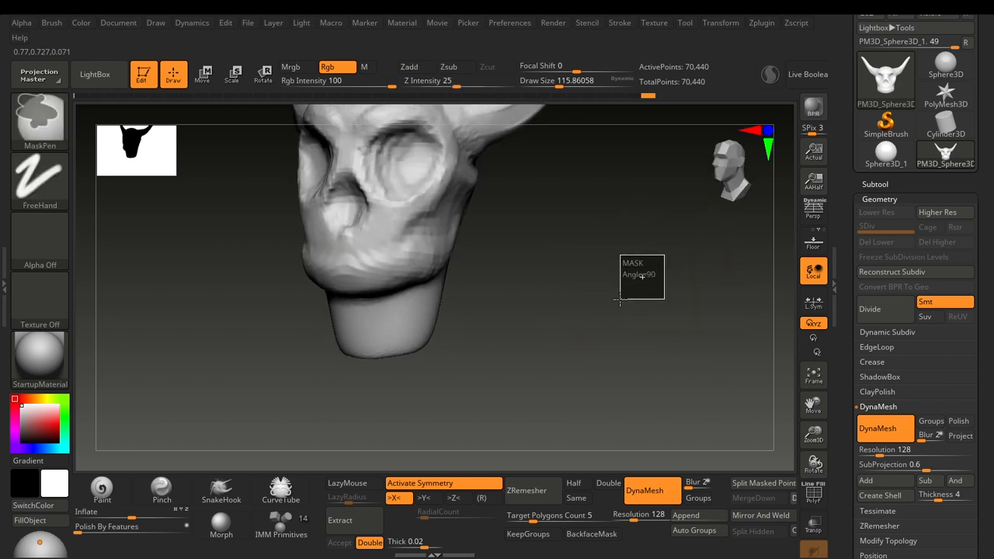
mouse_move(582, 291)
left_mouse_down("shift")
mouse_move(598, 294)
mouse_move(549, 275)
mouse_move(637, 289)
left_mouse_up("shift")
left_click(601, 288, "ctrl")
left_click(574, 301, "ctrl")
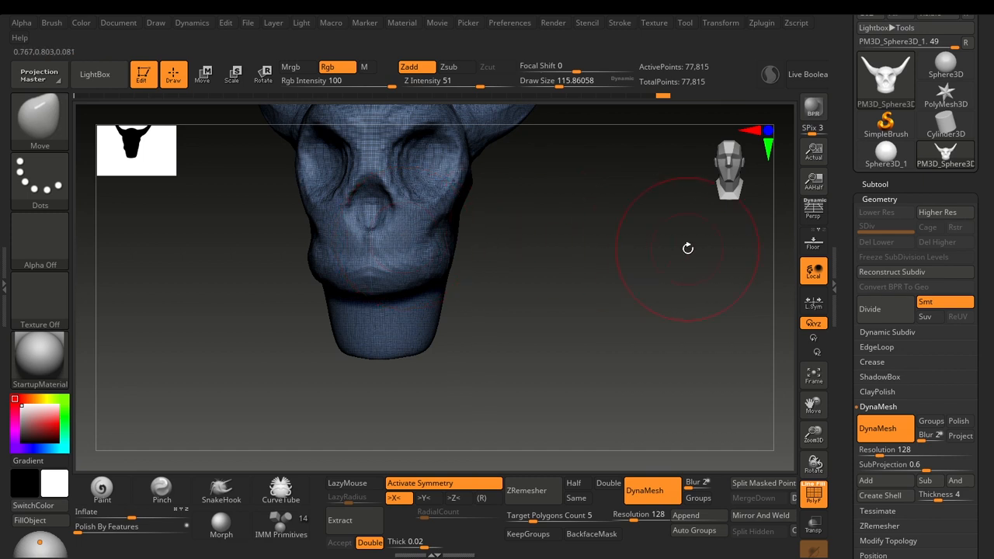
key("ctrl")
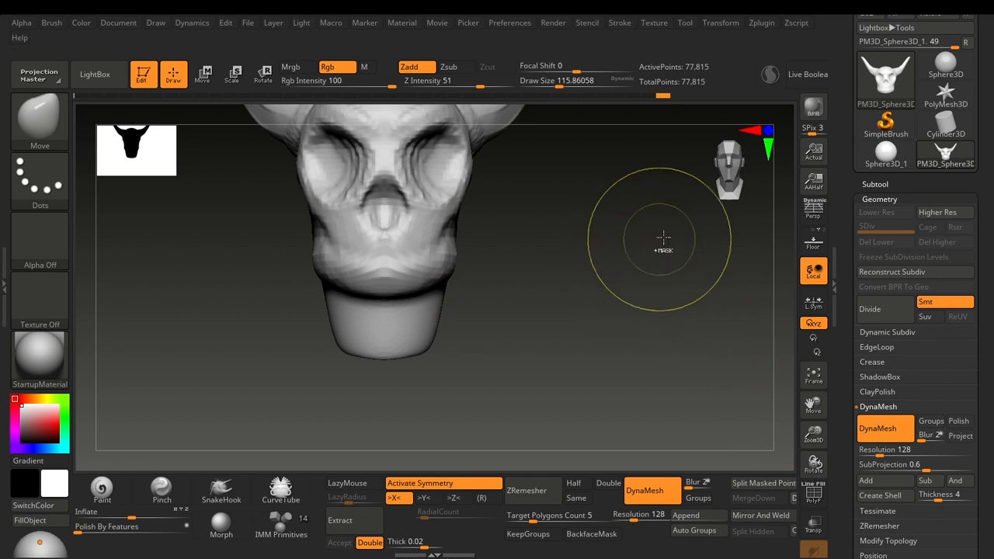
key("ctrl")
mouse_move(677, 290)
left_mouse_down()
mouse_move(544, 370)
mouse_move(596, 368)
left_mouse_up()
key("ctrl+z")
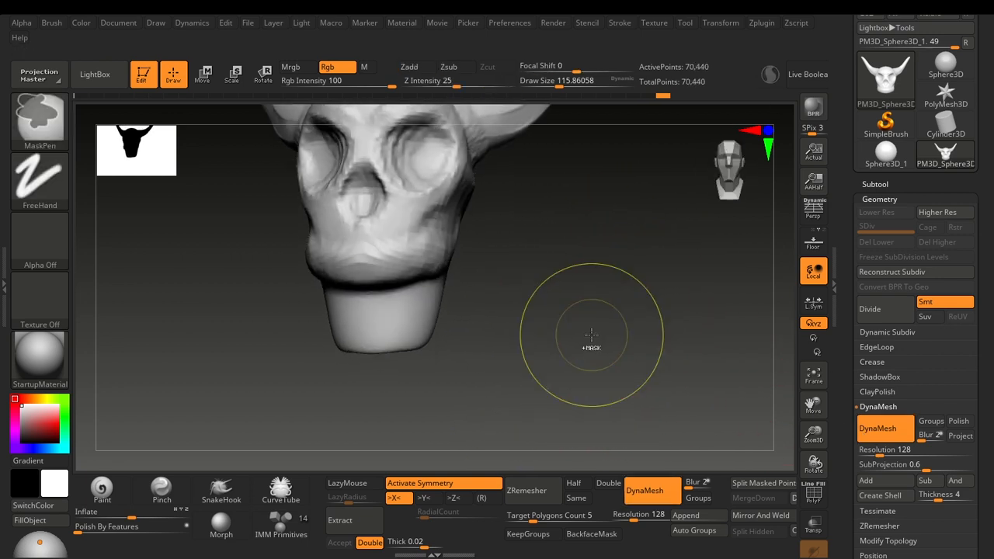
key("ctrl+z")
Examine the neck's stretched polygons from the front with PolyFrame turned on
key("shift+f")
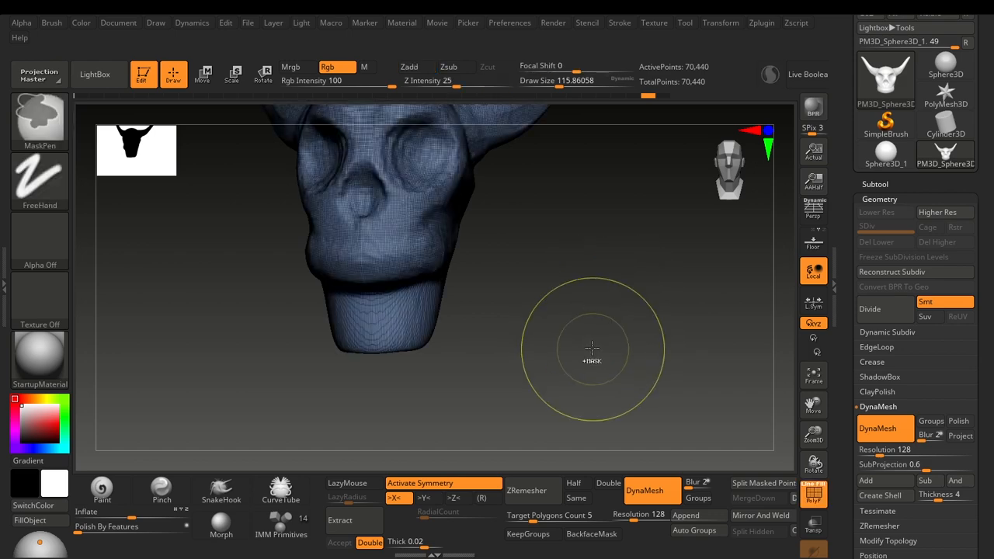
key("shift+f")
mouse_move(590, 333)
left_mouse_down("shift")
mouse_move(577, 326)
mouse_move(614, 351)
mouse_move(589, 346)
mouse_move(639, 349)
mouse_move(619, 351)
left_mouse_up("shift")
key("shift+f")
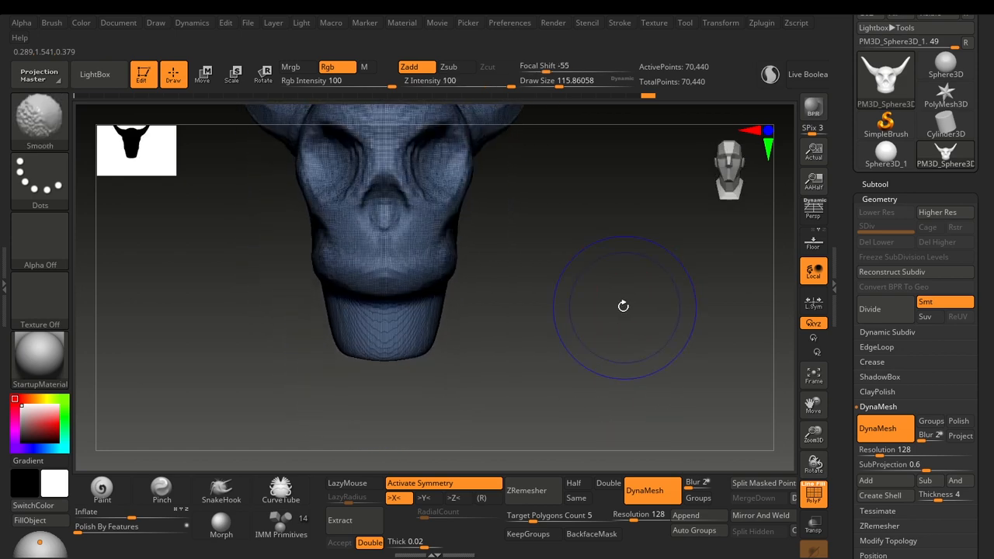
Remesh the skull and neck with DynaMesh at resolution 128, then check the neck's wireframe from the side and front
key("shift+f")
left_click_drag(662, 296, 601, 351, "ctrl")
mouse_move(567, 322)
left_mouse_down()
mouse_move(552, 326)
mouse_move(561, 313)
mouse_move(593, 322)
mouse_move(559, 286)
mouse_move(481, 287)
left_mouse_up()
key("shift+f")
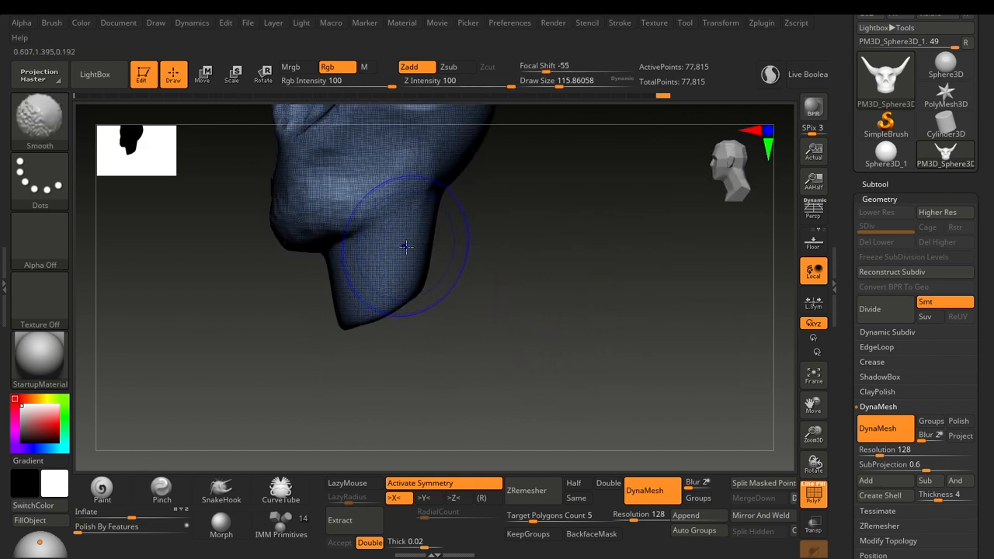
mouse_move(497, 293)
left_mouse_down()
mouse_move(538, 308)
mouse_move(492, 298)
left_mouse_up()
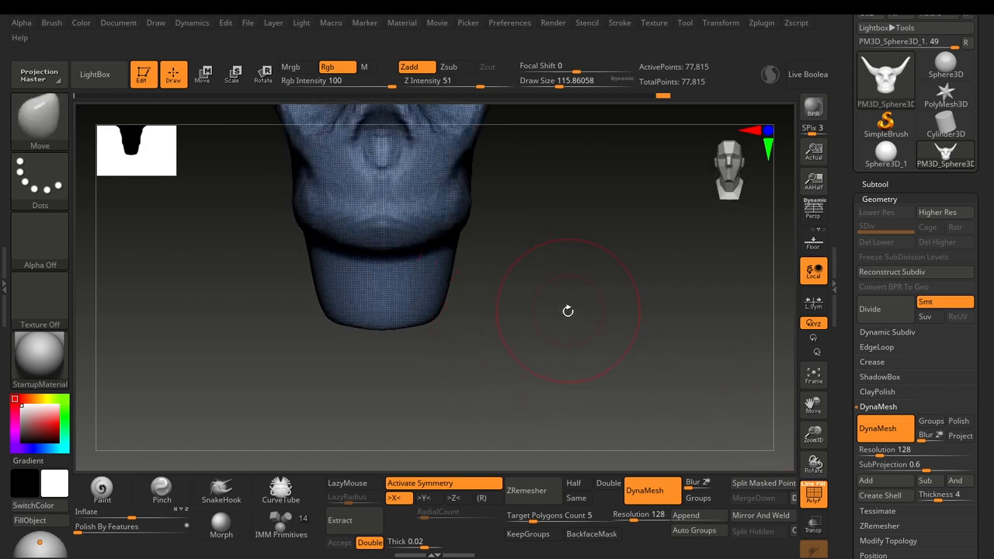
key("shift+f")
Pull the lower end of the neck outward and down with the Move brush to start the shoulders and chest
mouse_move(567, 329)
left_mouse_down()
mouse_move(523, 289)
mouse_move(429, 274)
left_mouse_up()
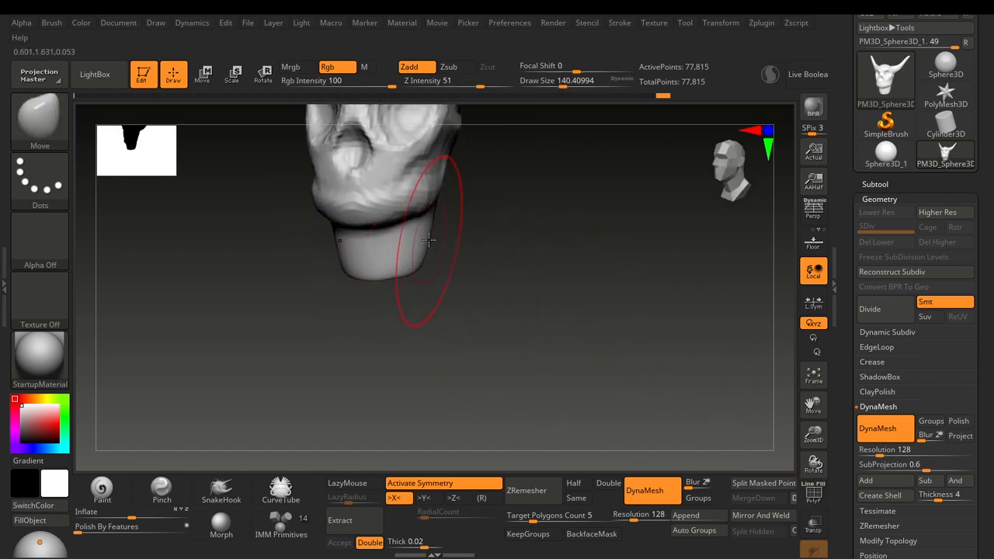
mouse_move(423, 239)
left_mouse_down("shift")
mouse_move(459, 251)
mouse_move(466, 284)
mouse_move(453, 275)
mouse_move(499, 291)
mouse_move(510, 321)
mouse_move(473, 275)
mouse_move(424, 287)
left_mouse_up("shift")
key("ctrl+z")
key("s")
key("s")
key("s")
left_click_drag(411, 281, 407, 306)
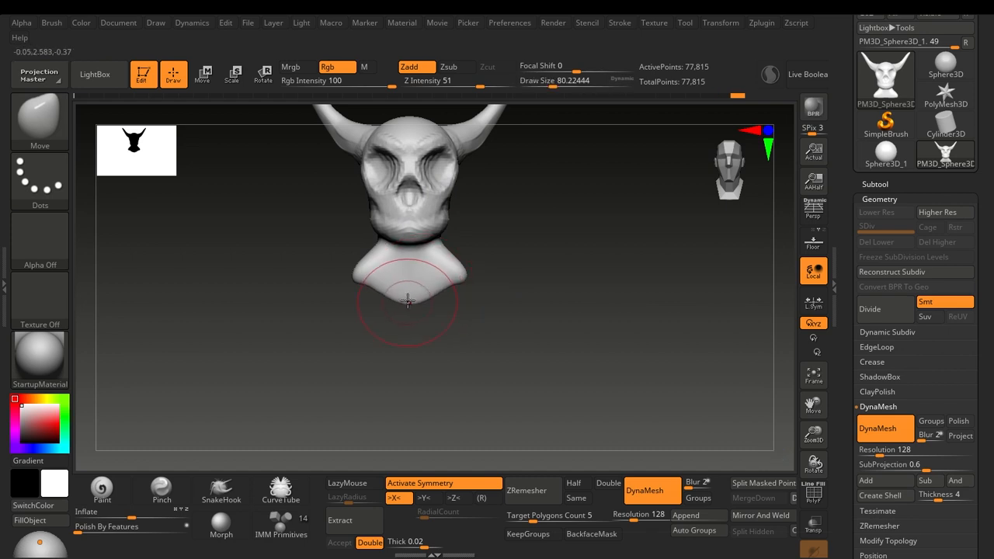
Widen the shoulders and extend the front of the chest downward with the Move brush, working around the bust
key("s")
mouse_move(458, 283)
left_mouse_down()
mouse_move(513, 293)
mouse_move(455, 282)
mouse_move(522, 280)
left_mouse_up()
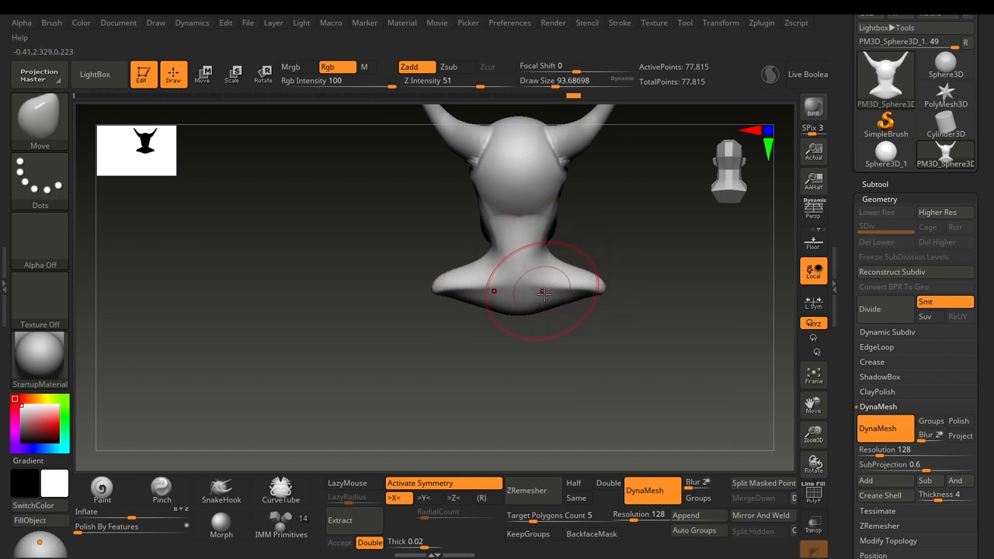
mouse_move(556, 330)
left_mouse_down()
mouse_move(652, 353)
mouse_move(611, 324)
left_mouse_up()
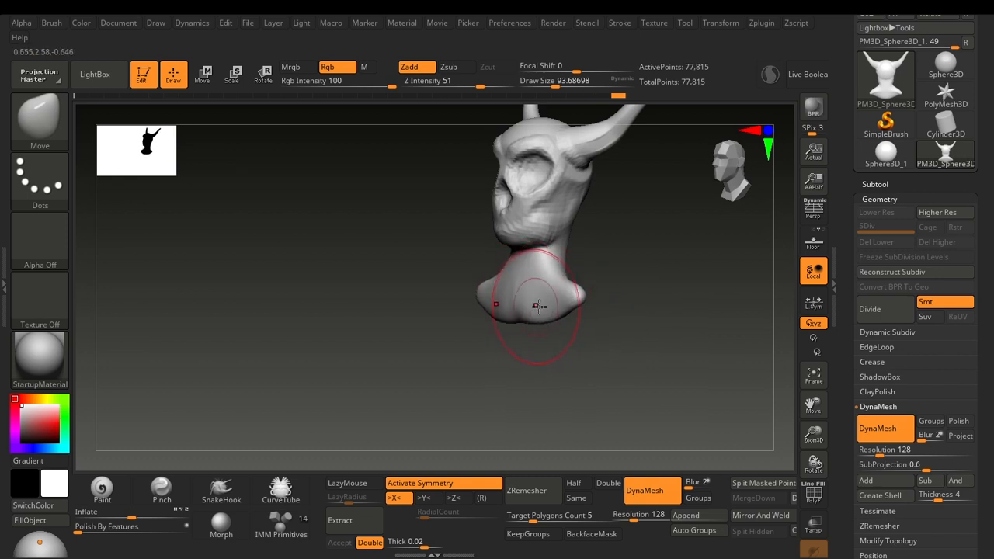
mouse_move(512, 307)
left_mouse_down()
mouse_move(526, 337)
mouse_move(566, 305)
mouse_move(602, 322)
mouse_move(526, 325)
mouse_move(536, 348)
left_mouse_up()
Build up the centre of the upper chest with the ClayBuildup brush
key("b")
key("c")
key("b")
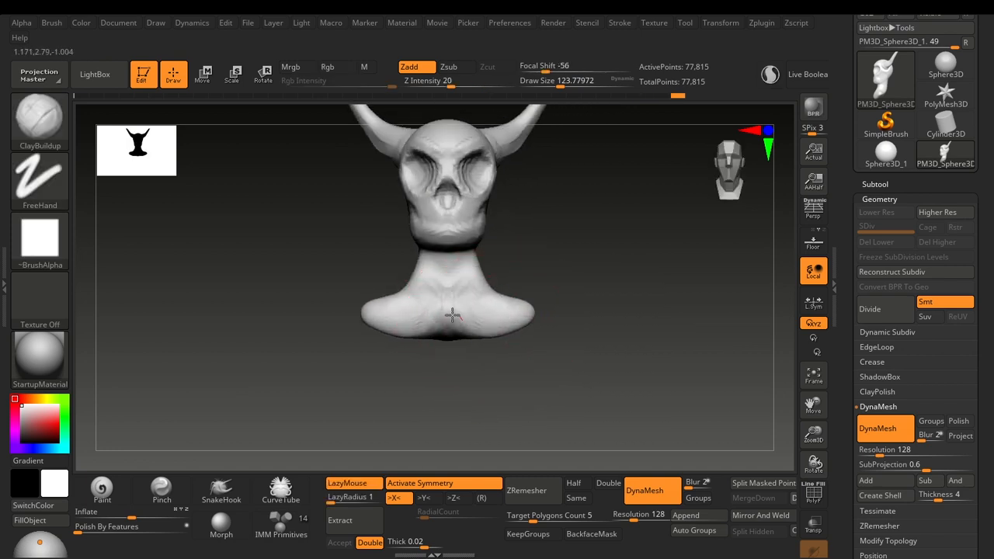
left_click_drag(452, 314, 463, 319)
Stretch the shoulder ends outward and down with the Move brush
key("b")
key("m")
key("v")
mouse_move(525, 308)
left_mouse_down()
mouse_move(539, 340)
mouse_move(485, 289)
left_mouse_up()
key("[")
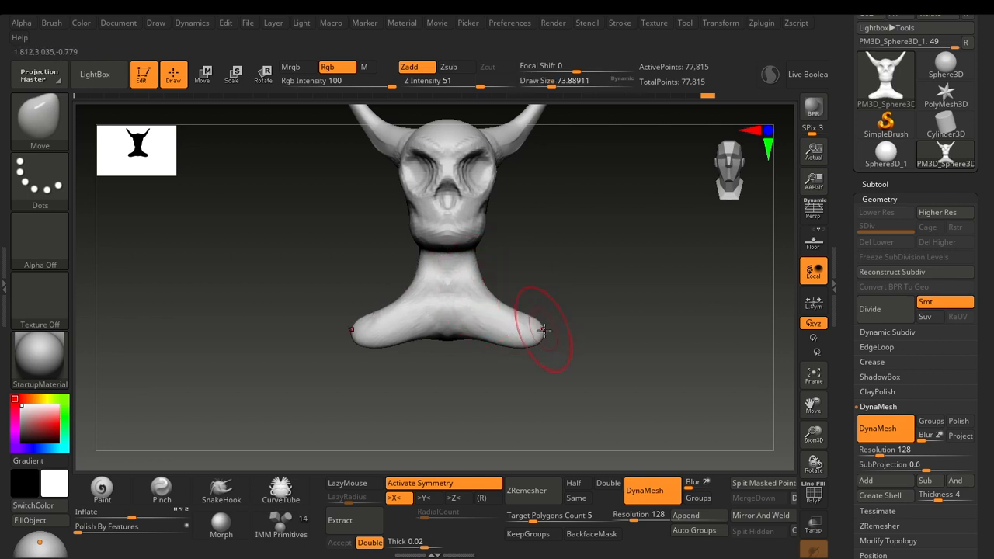
Add volume to the shoulder ends with the ClayBuildup brush and remesh the bust with DynaMesh at resolution 128
key("b")
key("c")
key("b")
left_click_drag(533, 335, 528, 317)
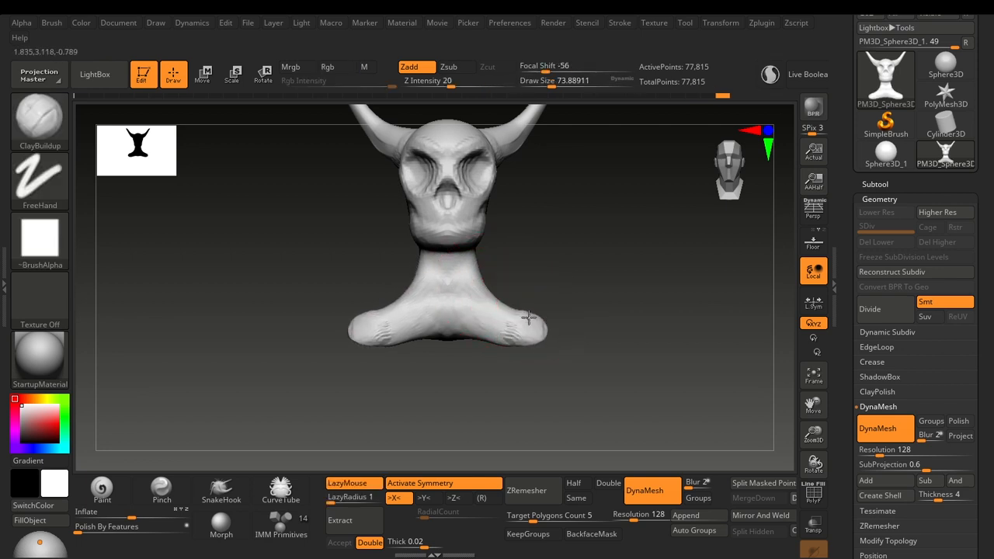
left_click_drag(585, 329, 549, 333)
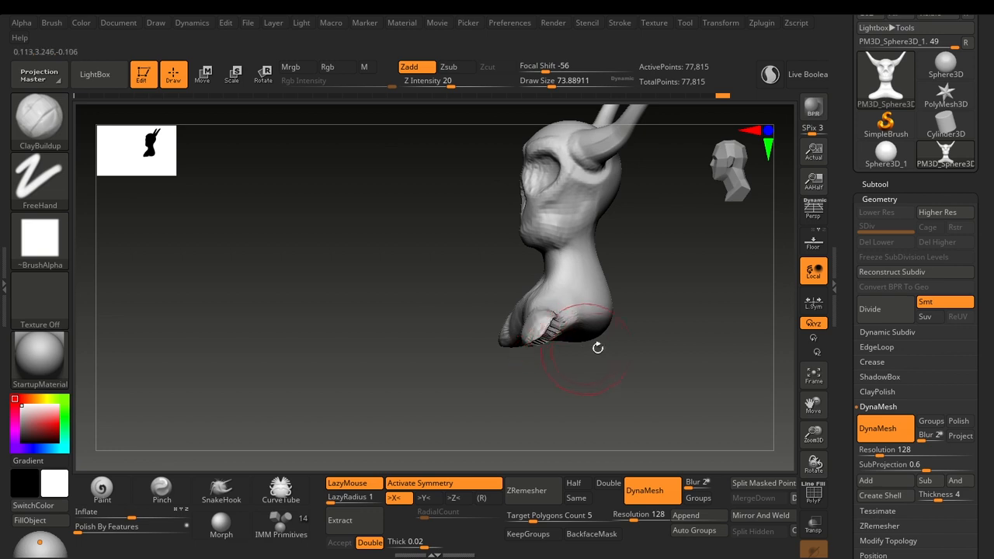
left_click_drag(626, 335, 678, 325)
left_click_drag(684, 273, 619, 348, "ctrl")
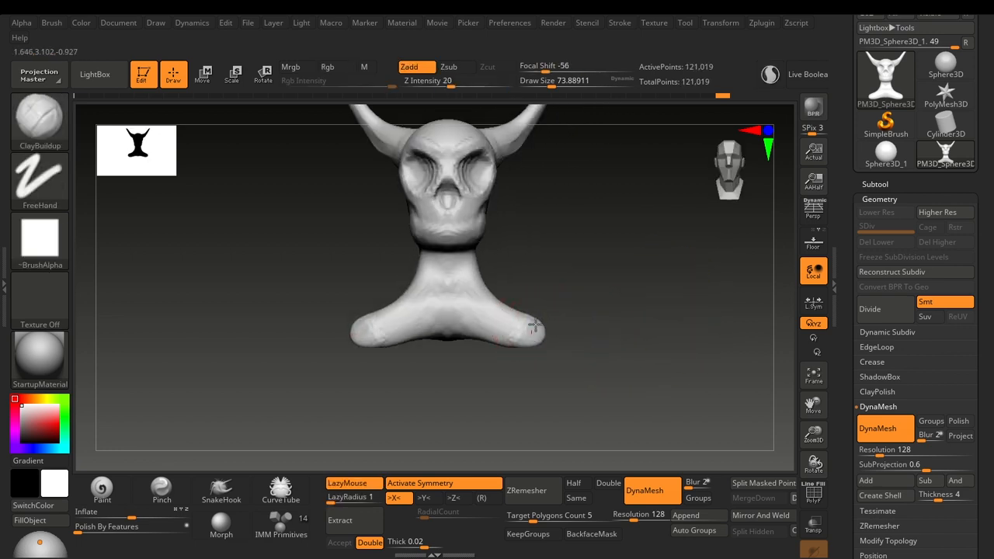
Sculpt the front of the shoulders and chest with ClayBuildup strokes, undoing the unwanted ones
mouse_move(570, 333)
left_mouse_down()
mouse_move(545, 332)
mouse_move(556, 333)
left_mouse_up()
mouse_move(592, 374)
left_mouse_down()
mouse_move(573, 326)
mouse_move(550, 337)
mouse_move(542, 317)
left_mouse_up()
key("ctrl+z")
key("ctrl+z")
mouse_move(470, 326)
left_mouse_down()
mouse_move(457, 406)
mouse_move(597, 370)
mouse_move(546, 365)
mouse_move(502, 417)
mouse_move(534, 321)
left_mouse_up()
key("ctrl+z")
key("ctrl+z")
mouse_move(484, 360)
left_mouse_down()
mouse_move(522, 359)
mouse_move(536, 376)
mouse_move(561, 368)
mouse_move(552, 339)
mouse_move(574, 320)
left_mouse_up()
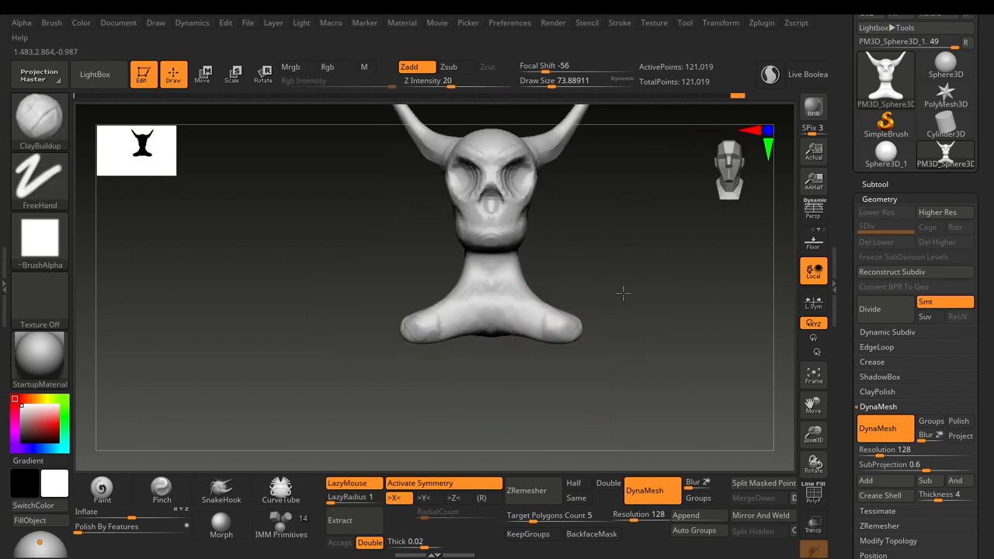
Reshape the neck from the side, lower the chest and widen the shoulders with the Move brush
left_click_drag(623, 293, 613, 292)
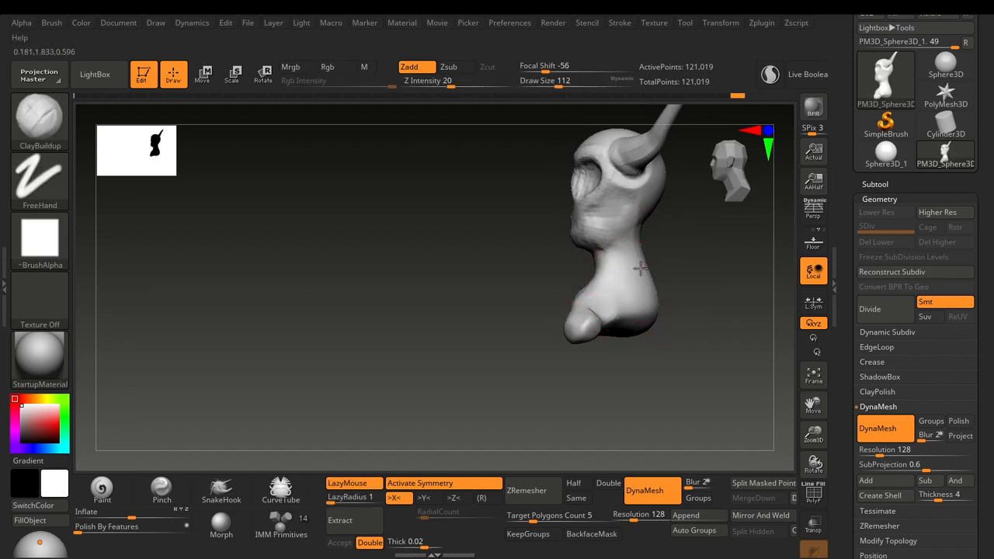
key("b")
key("m")
key("v")
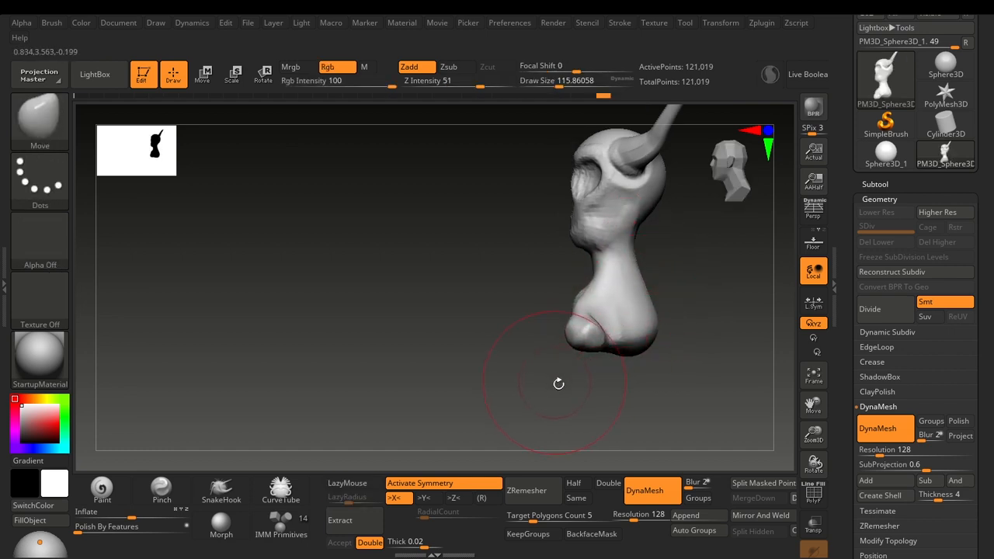
mouse_move(558, 383)
left_mouse_down()
mouse_move(603, 380)
mouse_move(639, 345)
left_mouse_up()
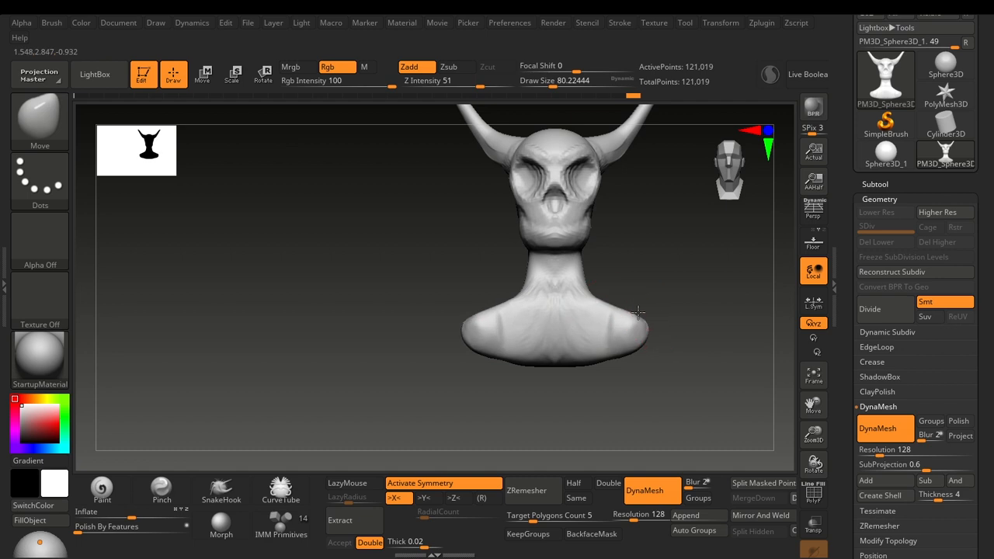
mouse_move(638, 312)
left_mouse_down()
mouse_move(649, 317)
mouse_move(636, 319)
left_mouse_up()
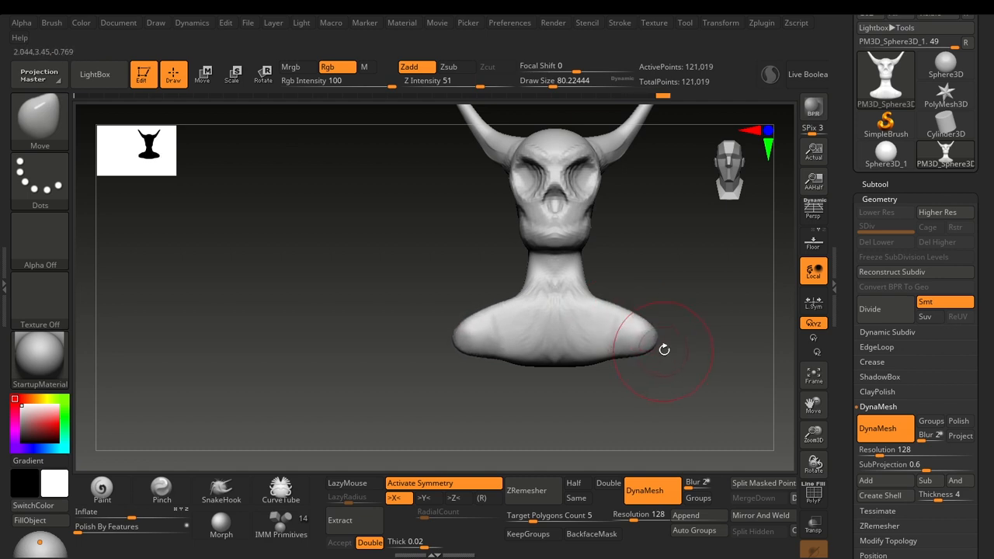
Build up the upper back and the rear of the shoulders with the ClayBuildup brush
mouse_move(664, 349)
left_mouse_down()
mouse_move(657, 376)
mouse_move(615, 334)
left_mouse_up()
key("b")
key("c")
key("b")
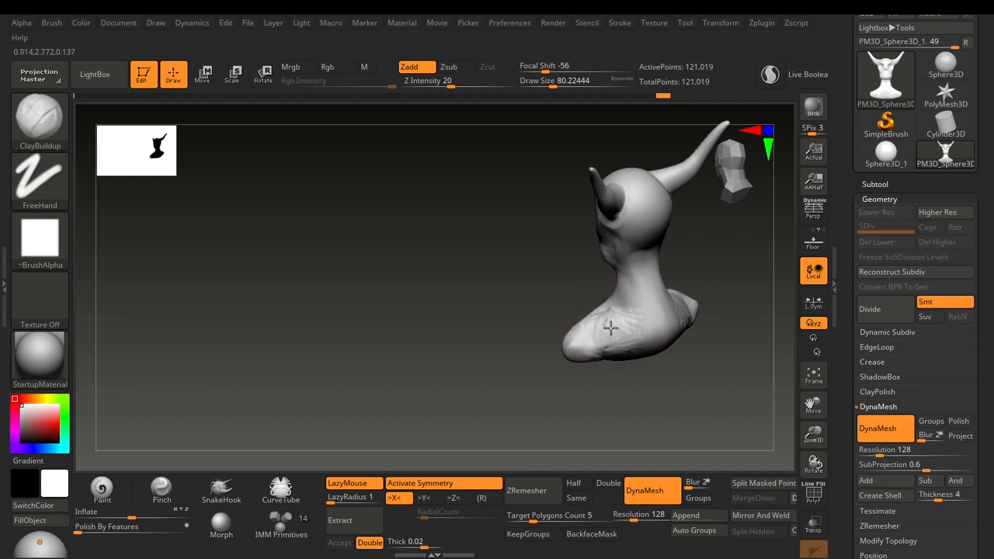
left_click_drag(627, 370, 599, 351)
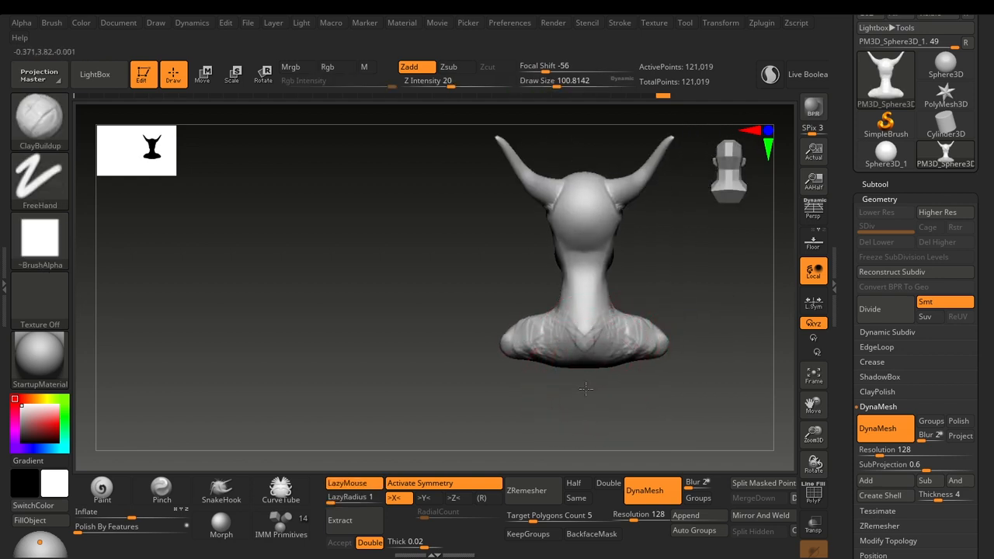
left_click_drag(586, 388, 604, 347)
mouse_move(513, 399)
left_mouse_down()
mouse_move(598, 388)
mouse_move(615, 411)
left_mouse_up()
mouse_move(592, 365)
left_mouse_down()
mouse_move(602, 371)
mouse_move(571, 370)
left_mouse_up()
mouse_move(722, 412)
left_mouse_down()
mouse_move(653, 414)
mouse_move(517, 395)
mouse_move(408, 362)
mouse_move(446, 373)
mouse_move(507, 370)
left_mouse_up()
Flatten the clay ridges at the nape and upper back with the TrimDynamic and hPolish brushes
key("b")
key("t")
key("d")
key("s")
left_click(533, 325)
left_click_drag(533, 323, 529, 303)
left_click_drag(504, 371, 537, 368)
key("b")
key("h")
key("p")
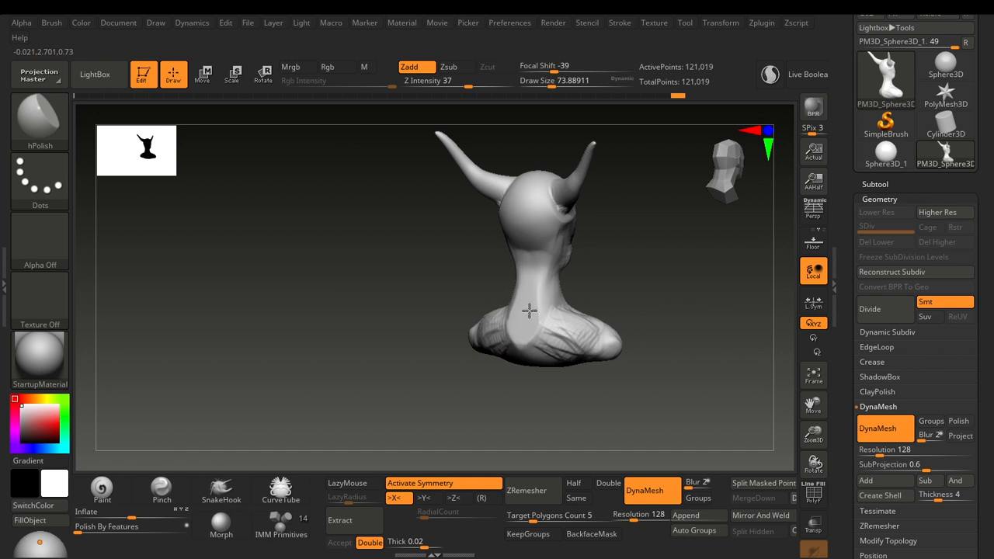
left_click_drag(529, 311, 512, 335)
Turn off DynaMesh for the bust, working from the front view
left_click_drag(443, 383, 590, 382)
mouse_move(682, 342)
left_mouse_down("alt")
mouse_move(691, 366)
mouse_move(536, 335)
left_mouse_up("alt")
left_click_drag(613, 292, 637, 323, "alt")
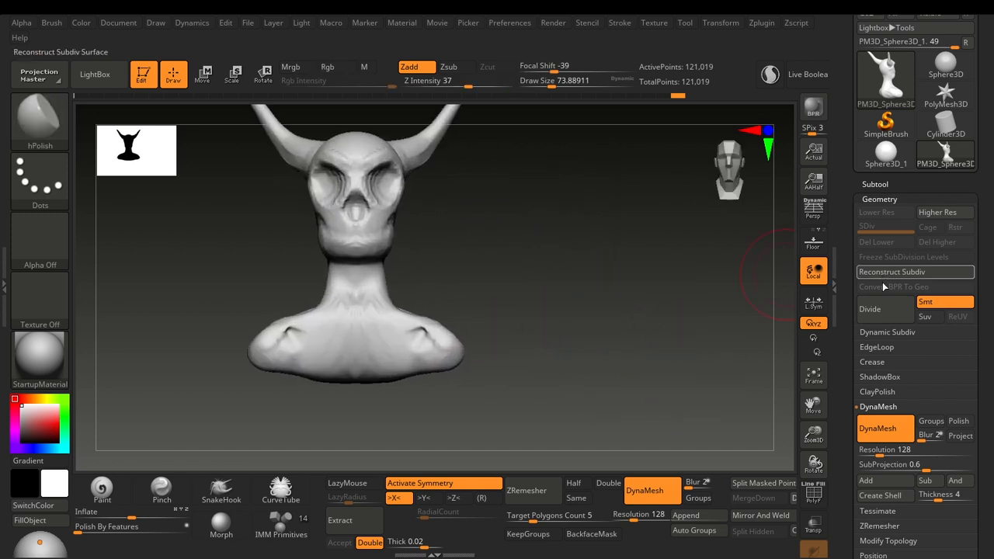
left_click(882, 432)
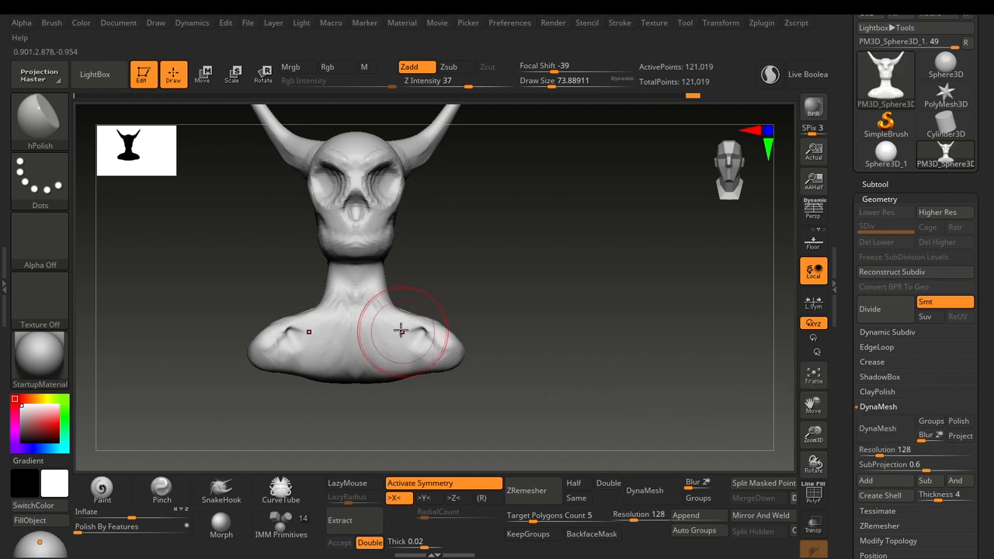
Examine the bust's polygon density with PolyFrame, its form from several angles, and its total point count
key("shift+f")
key("shift+f")
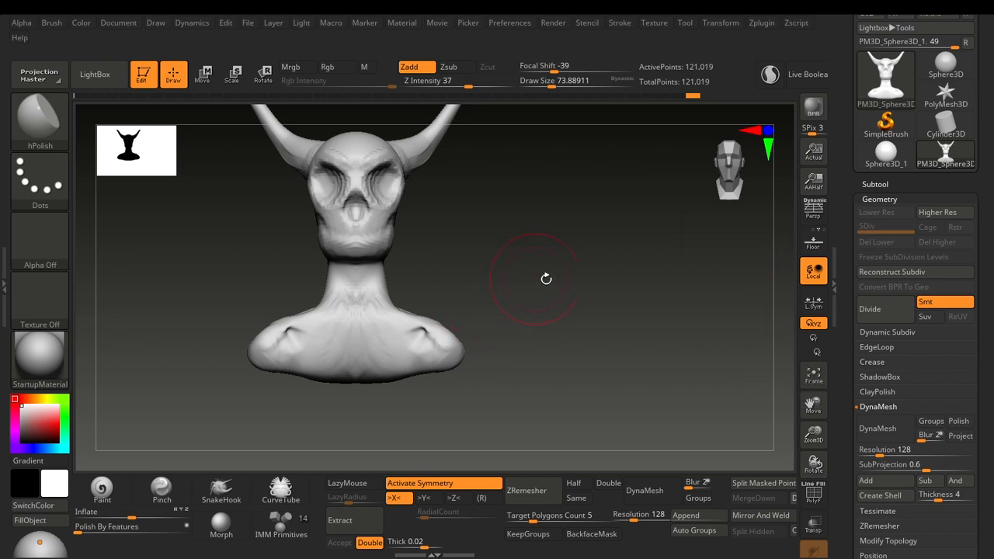
mouse_move(546, 280)
left_mouse_down()
mouse_move(517, 271)
mouse_move(613, 345)
mouse_move(617, 285)
mouse_move(610, 306)
mouse_move(633, 322)
left_mouse_up()
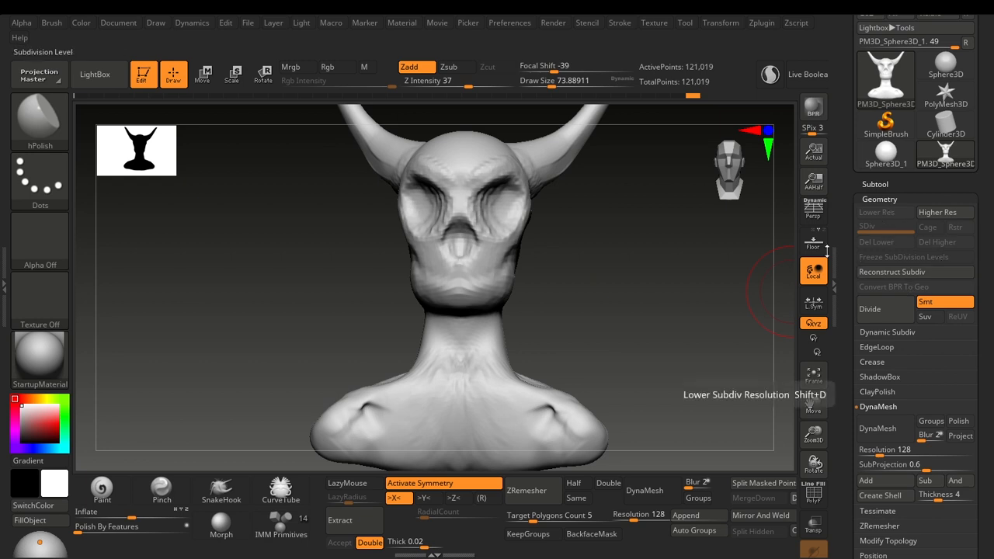
mouse_move(638, 330)
left_mouse_down()
mouse_move(647, 302)
mouse_move(613, 314)
left_mouse_up()
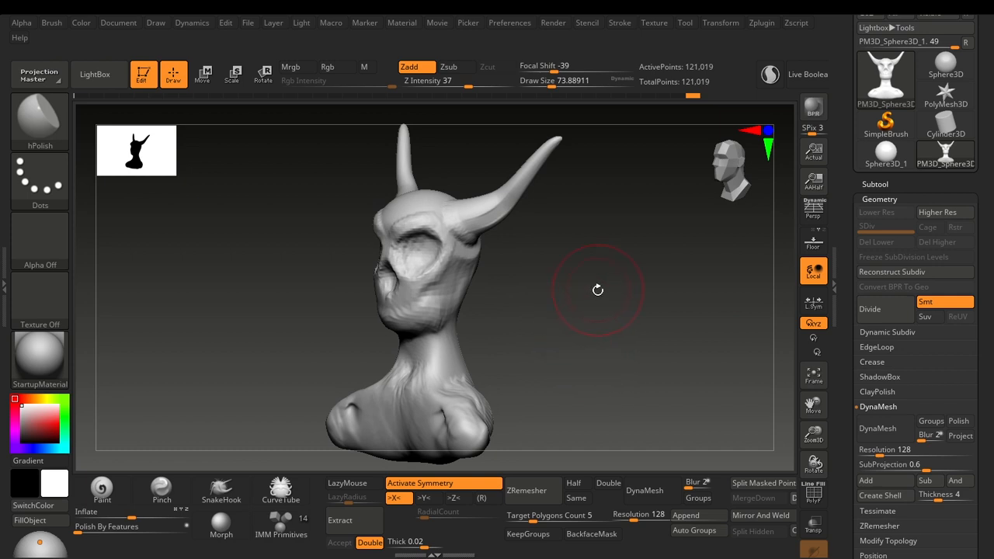
left_click_drag(545, 342, 598, 330)
key("shift+f")
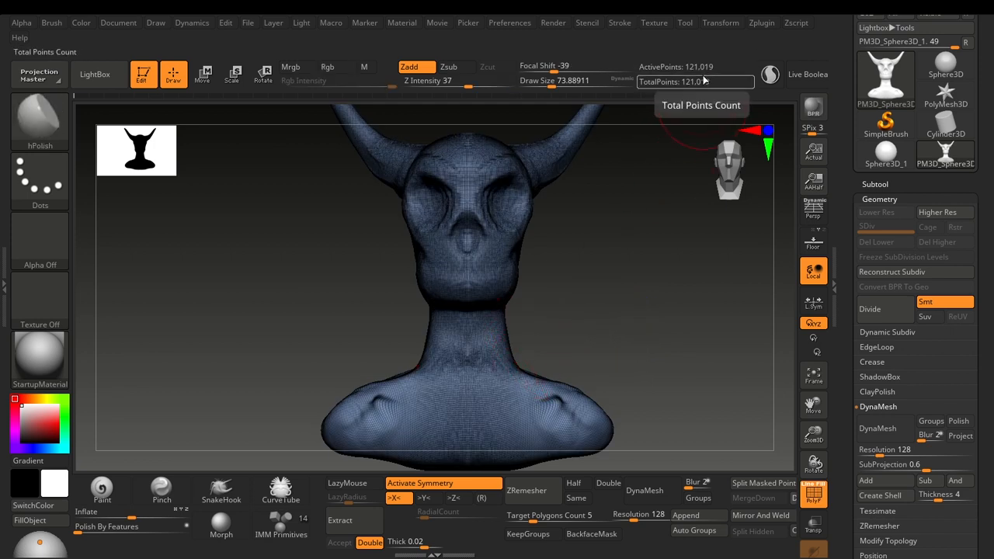
key("shift+f")
mouse_move(632, 306)
left_mouse_down()
mouse_move(632, 290)
mouse_move(604, 265)
mouse_move(519, 286)
mouse_move(551, 287)
left_mouse_up()
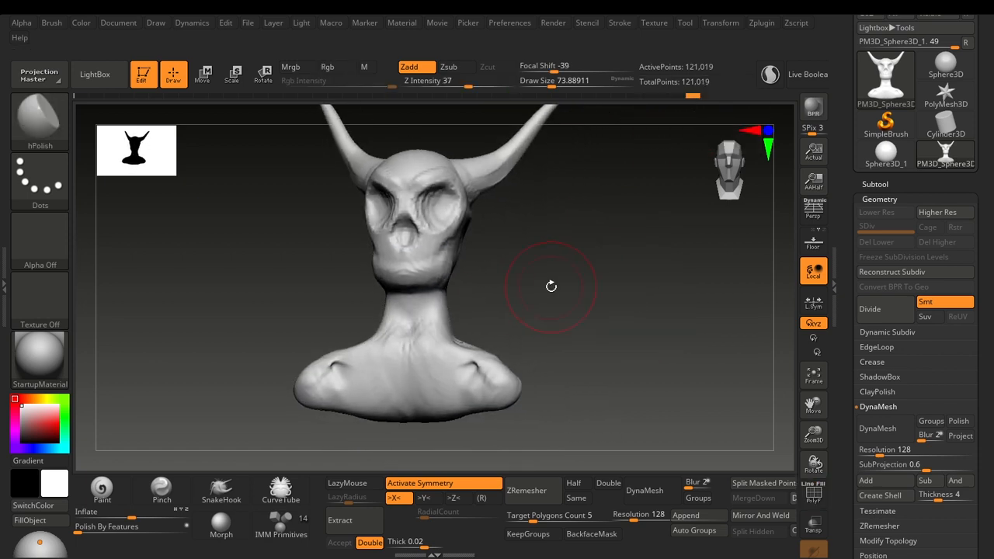
Divide the bust once to add subdivision level 2, and check the point count and chest surface
key("ctrl+d")
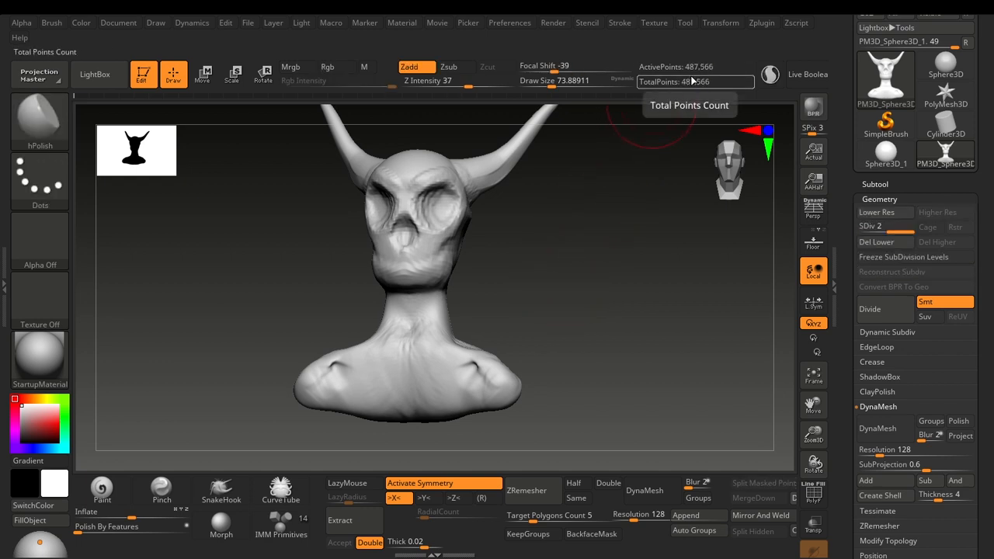
left_click_drag(593, 309, 599, 291, "shift")
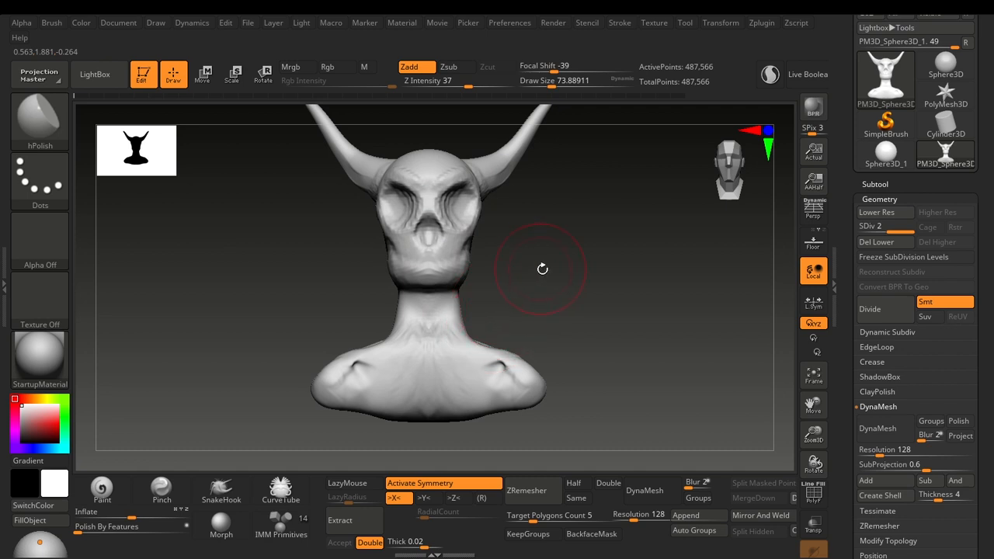
right_click_drag(578, 272, 584, 311, "ctrl")
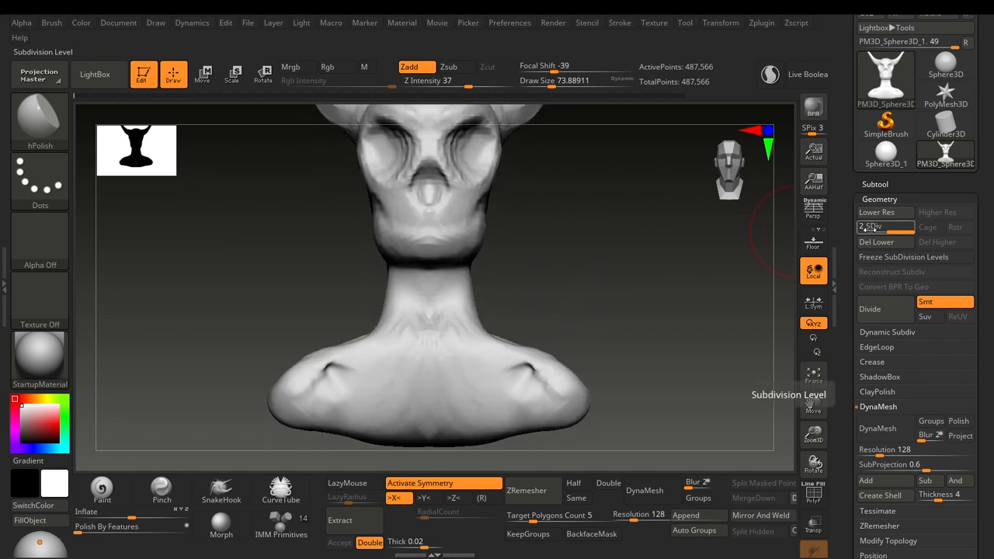
Fill the hollows on the front of the shoulders and build up the chest with ClayBuildup, undoing the unwanted strokes
key("b")
key("c")
key("b")
key("s")
left_click(512, 384)
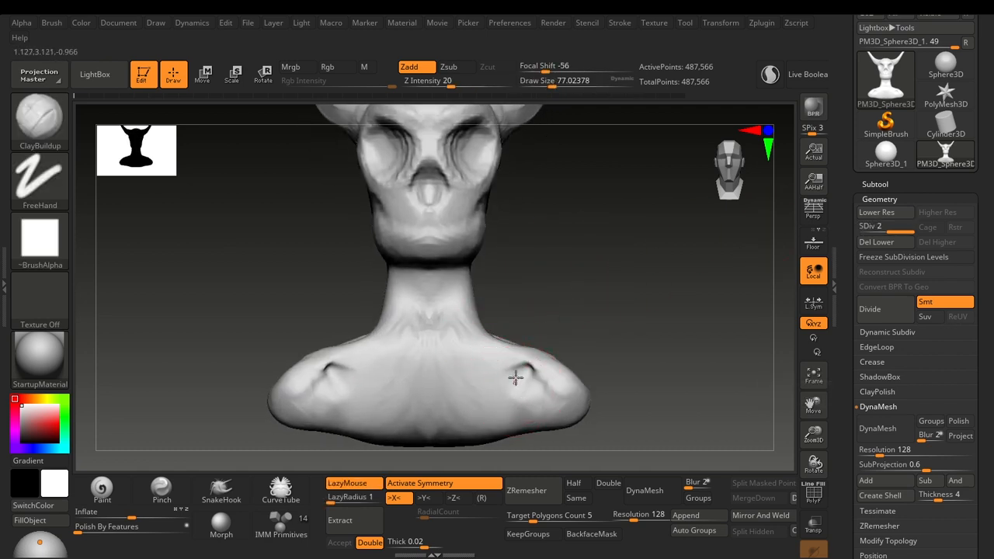
mouse_move(515, 377)
left_mouse_down()
mouse_move(528, 391)
mouse_move(516, 380)
mouse_move(489, 389)
left_mouse_up()
key("ctrl+z")
key("ctrl+z")
key("ctrl+z")
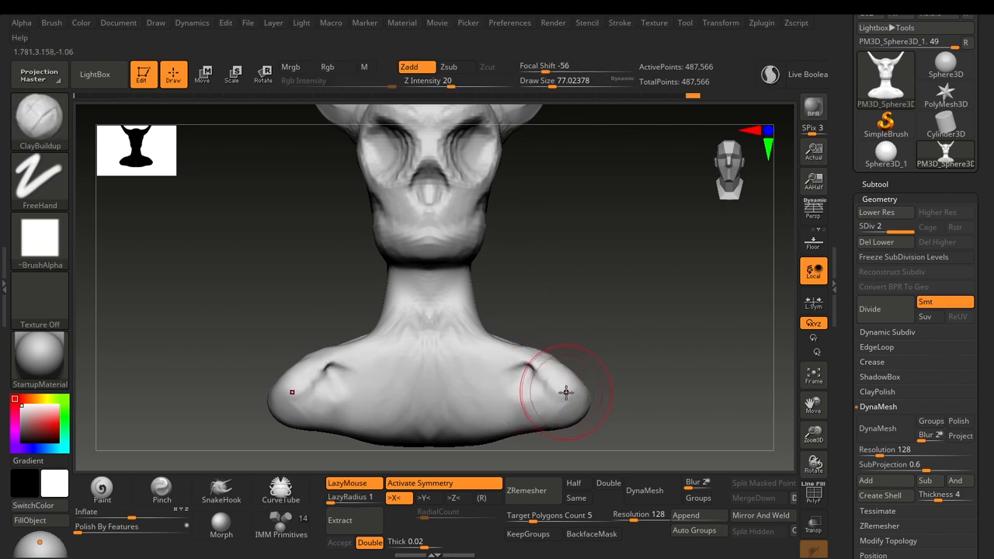
mouse_move(564, 403)
left_mouse_down()
mouse_move(507, 381)
mouse_move(459, 400)
left_mouse_up()
mouse_move(619, 356)
left_mouse_down("alt")
mouse_move(620, 327)
mouse_move(601, 333)
left_mouse_up("alt")
key("s")
mouse_move(497, 395)
left_mouse_down()
mouse_move(556, 398)
mouse_move(546, 399)
left_mouse_up()
Sculpt the front of the neck with the Standard brush at a draw size of about 49
left_click_drag(604, 371, 475, 381)
left_click_drag(577, 317, 506, 354)
key("b")
key("s")
key("t")
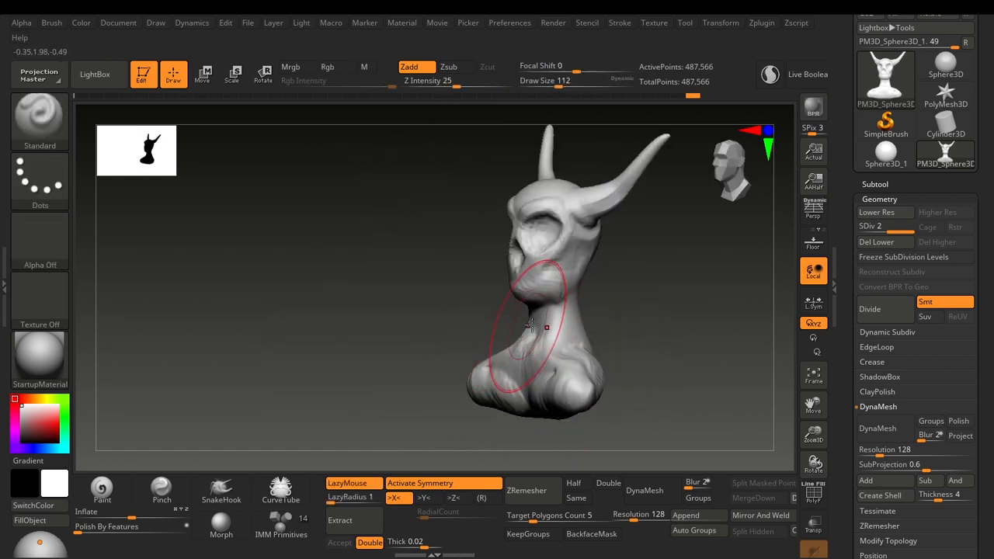
key("s")
left_click(522, 320)
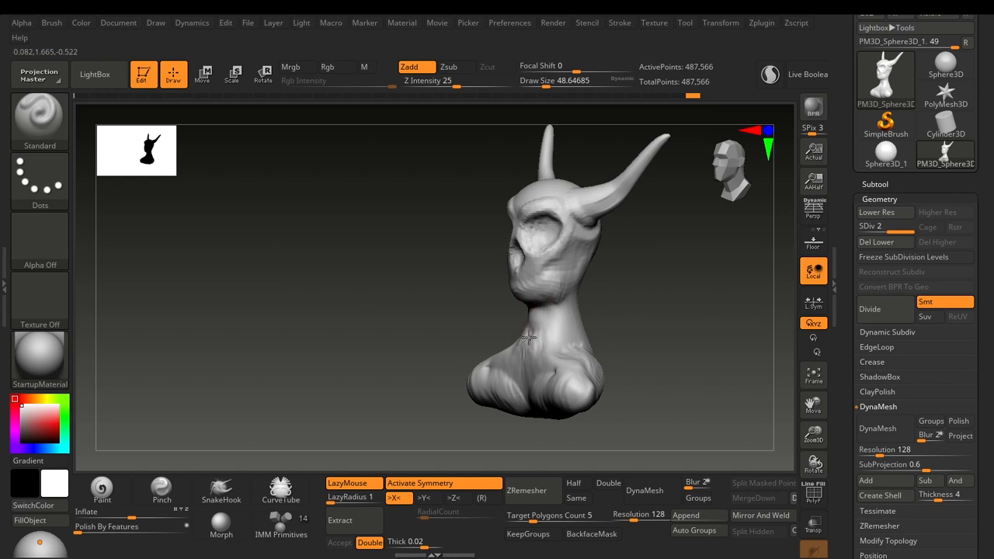
mouse_move(599, 302)
left_mouse_down()
mouse_move(505, 310)
mouse_move(531, 297)
mouse_move(508, 296)
left_mouse_up()
Select the Move brush, lower the bust to subdivision level 1 and return it to level 2
key("b")
key("m")
key("v")
key("s")
left_click_drag(679, 303, 768, 271)
left_click(873, 227)
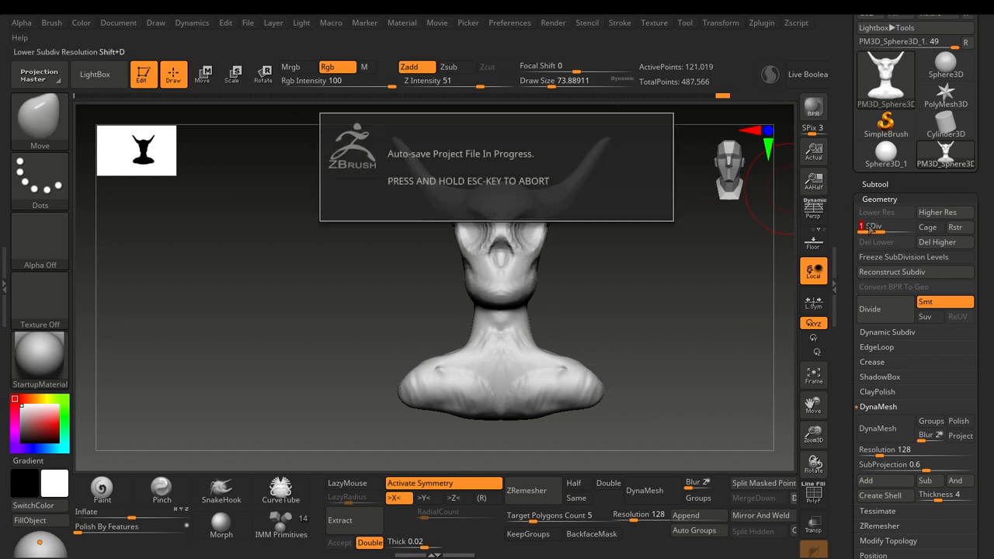
left_click_drag(871, 231, 897, 231)
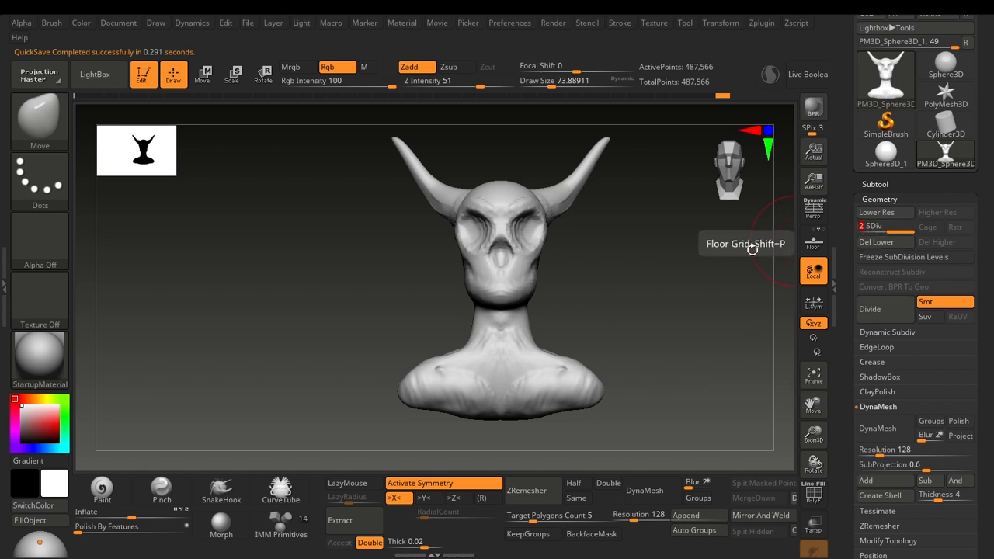
Divide the bust once to add subdivision level 3
mouse_move(657, 223)
left_mouse_down()
mouse_move(645, 295)
mouse_move(699, 324)
mouse_move(703, 342)
left_mouse_up()
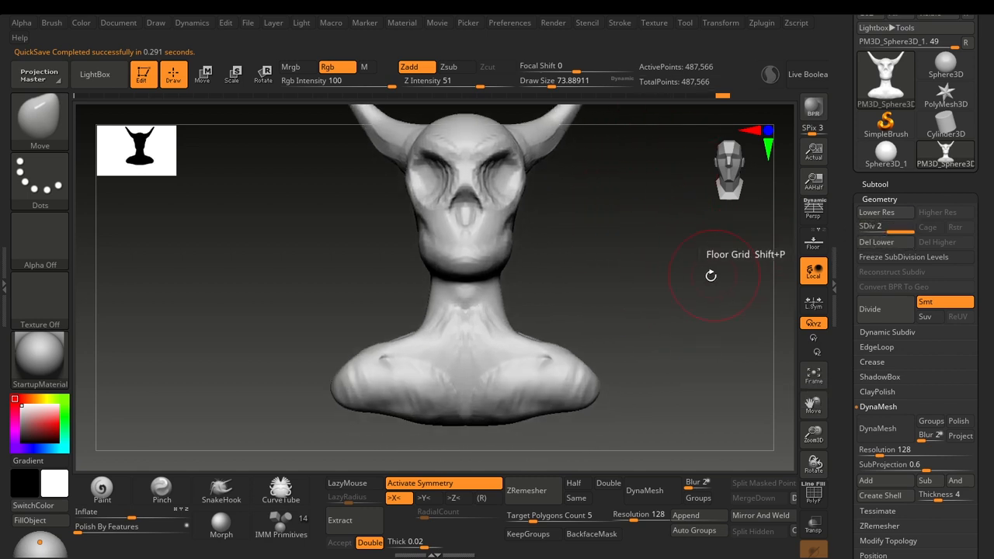
key("ctrl+d")
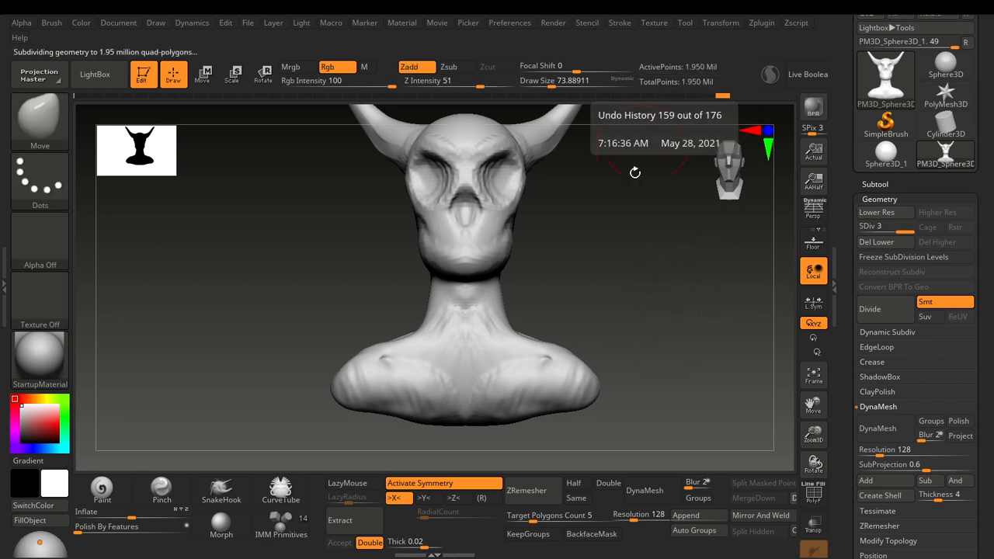
key("f")
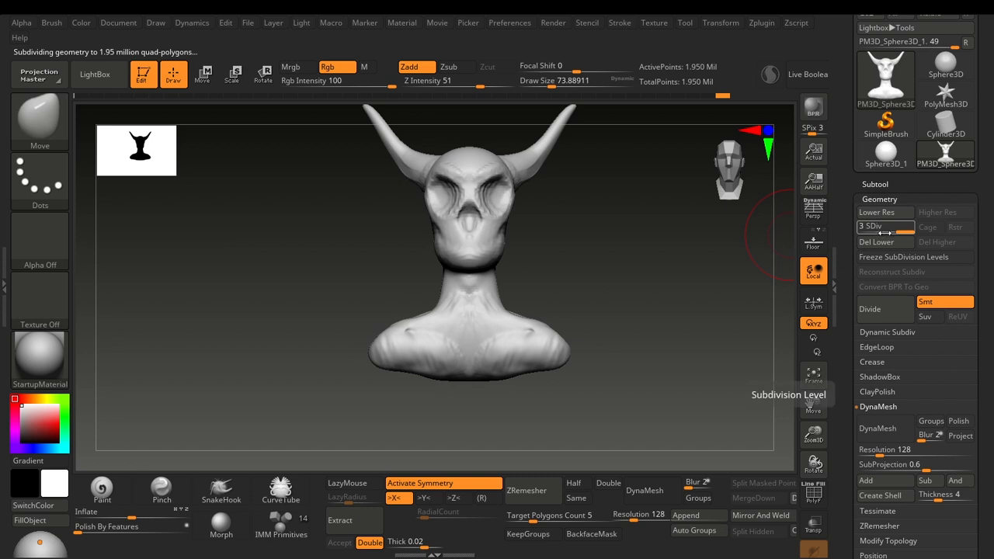
Pull the jaw forward in profile with the Move brush at a draw size of about 116
mouse_move(645, 337)
left_mouse_down("alt")
mouse_move(544, 324)
mouse_move(628, 318)
mouse_move(656, 299)
mouse_move(575, 301)
left_mouse_up("alt")
key("s")
left_click_drag(513, 314, 520, 313)
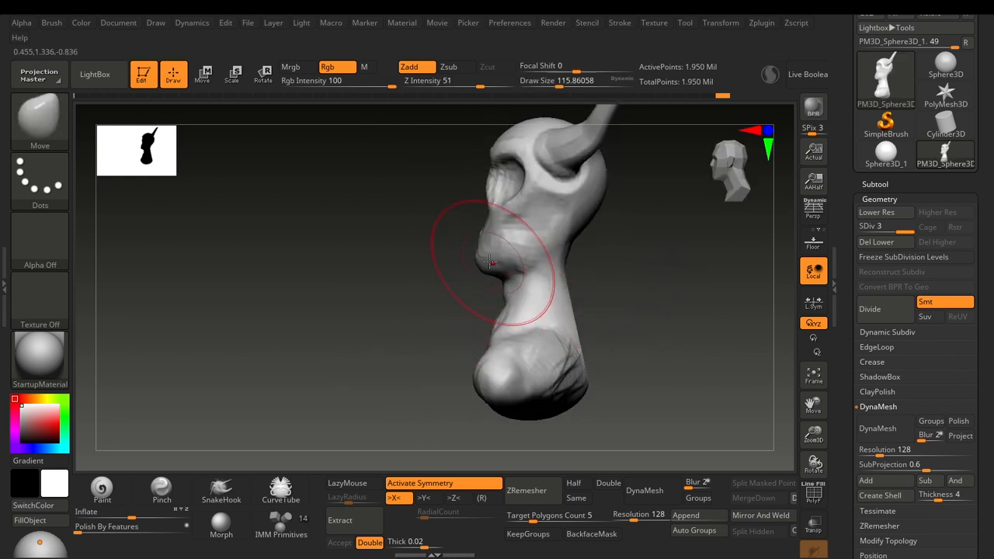
left_click_drag(490, 262, 468, 268)
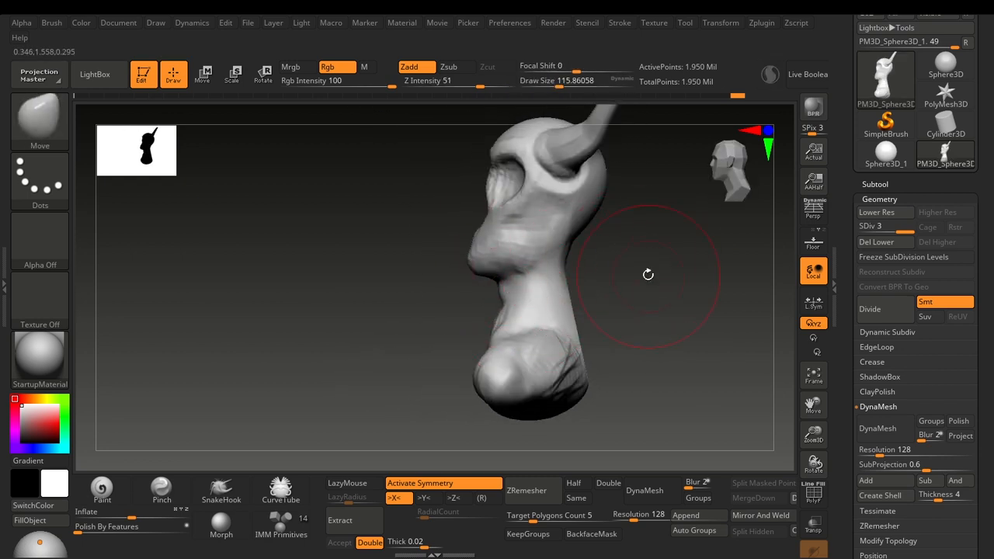
Lower the bust to subdivision level 1 and reshape the mouth and chin profile with the Move brush, reducing the draw size to about 59
left_click_drag(648, 274, 693, 269)
left_click_drag(895, 231, 865, 233)
left_click_drag(719, 292, 685, 301)
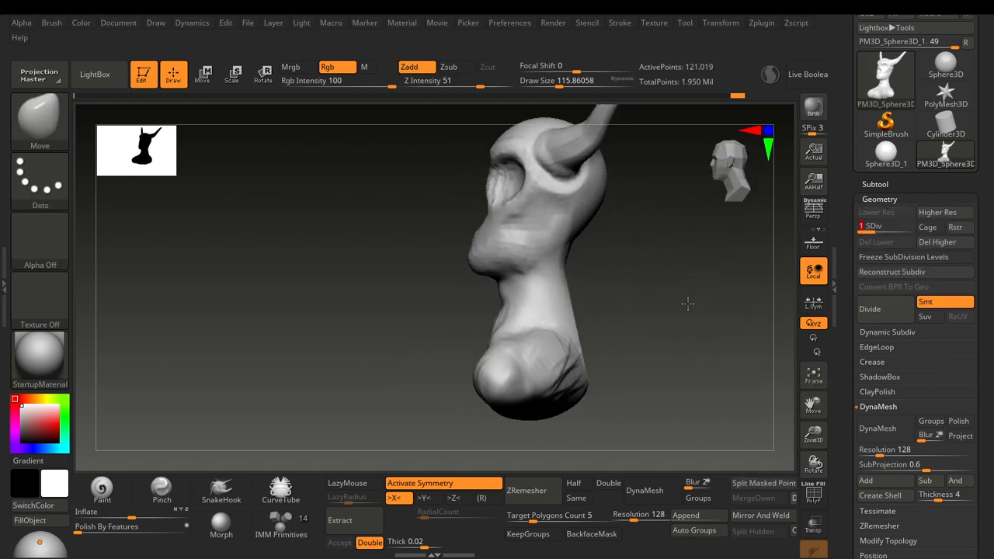
key("bracketleft")
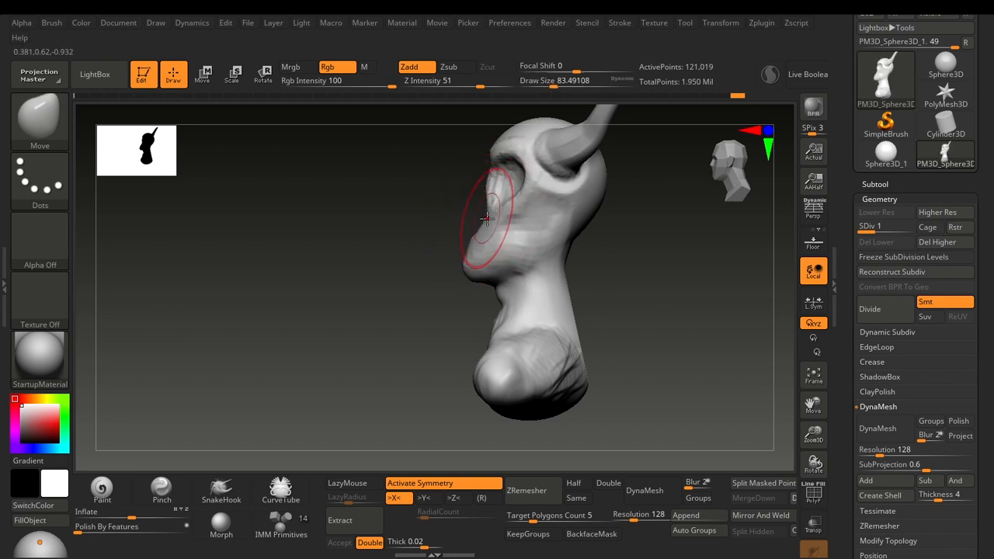
key("bracketleft")
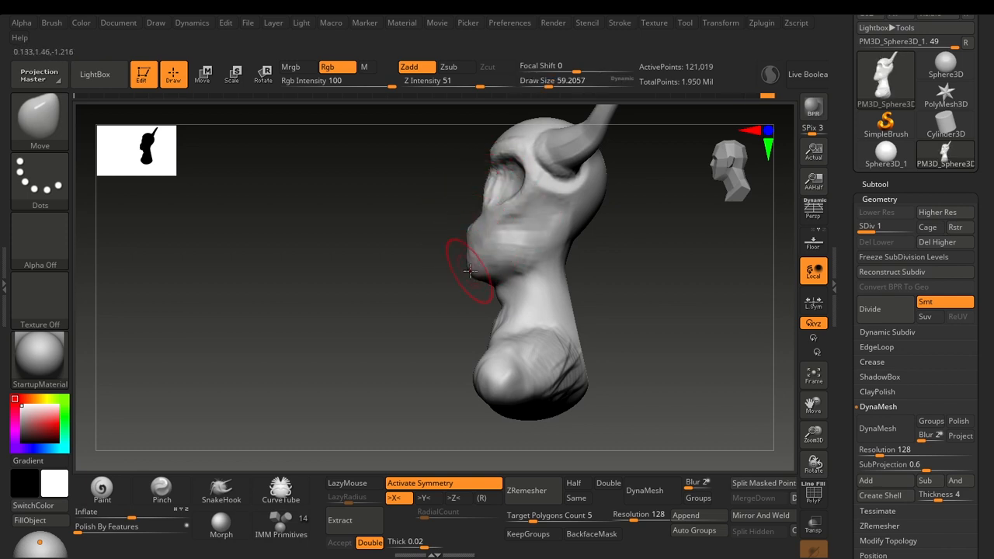
left_click_drag(461, 278, 515, 262)
Rework the cheeks and the sides of the jaw with the Standard and Move brushes at a draw size of about 59
key("b")
key("s")
key("t")
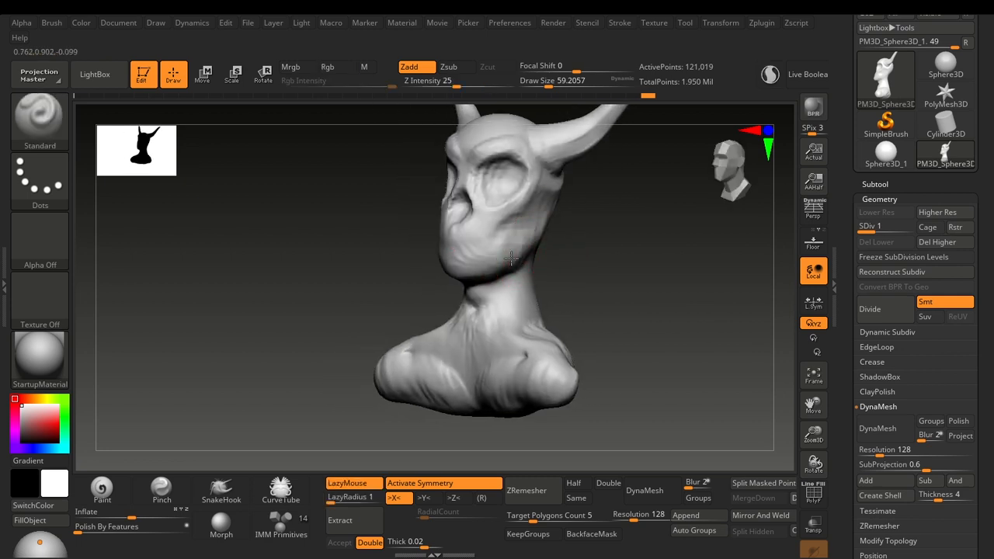
mouse_move(585, 251)
left_mouse_down()
mouse_move(611, 246)
mouse_move(493, 215)
left_mouse_up()
key("b")
key("m")
key("v")
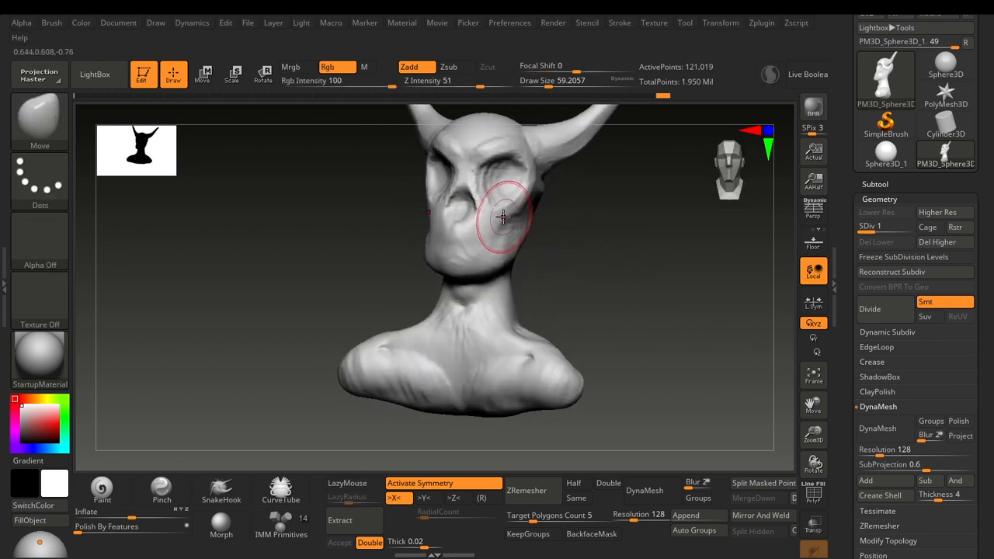
left_click_drag(586, 225, 529, 223)
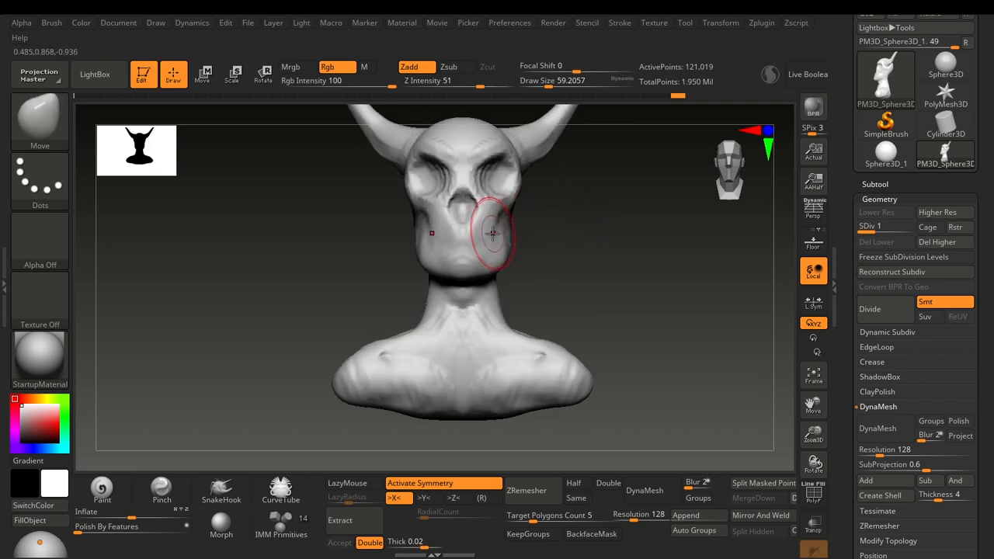
Carve the mouth line across the face with the DamStandard brush at a draw size of about 46
key("b")
key("d")
key("s")
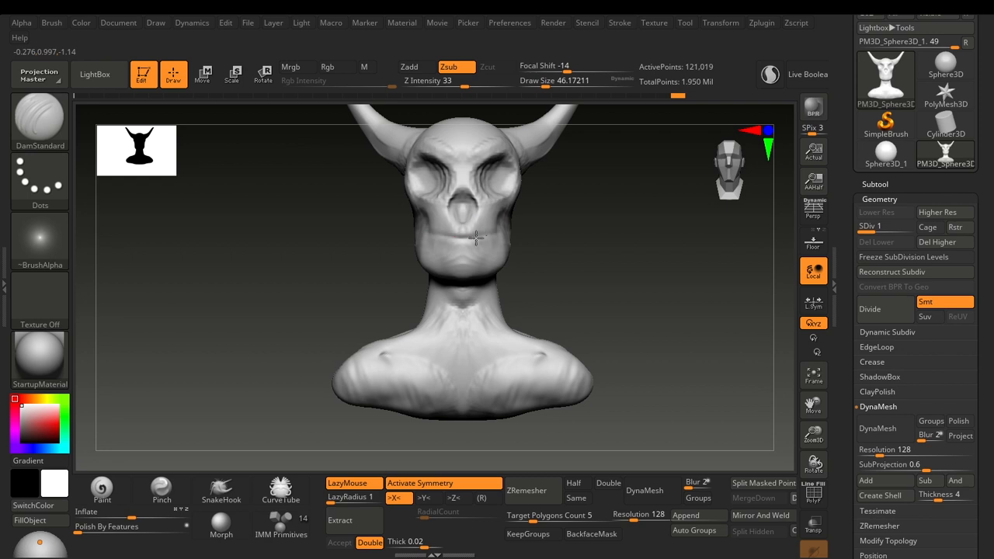
left_click_drag(560, 240, 498, 241)
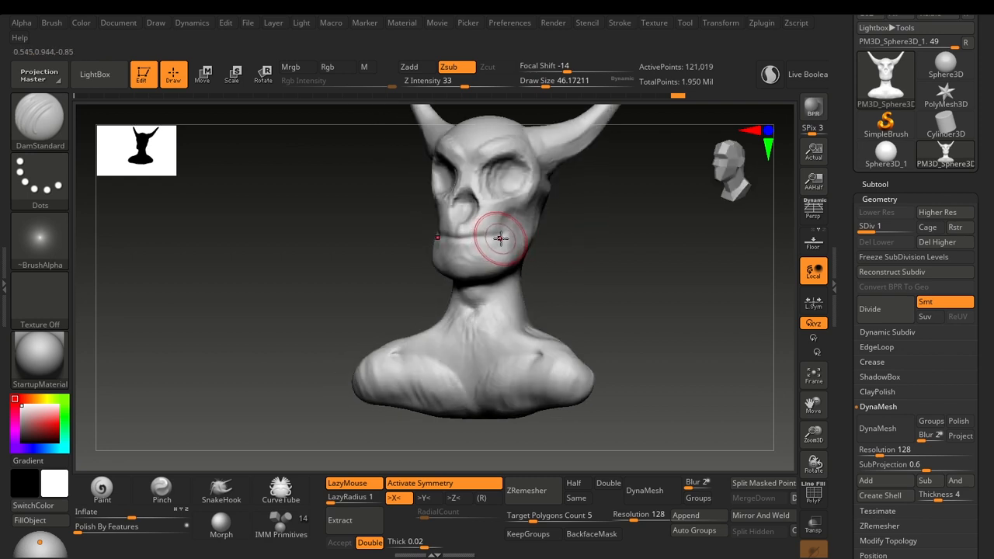
left_click_drag(570, 255, 487, 250)
Adjust the mouth corners and jaw sides with the Move brush at a draw size of about 46
key("b")
key("m")
key("v")
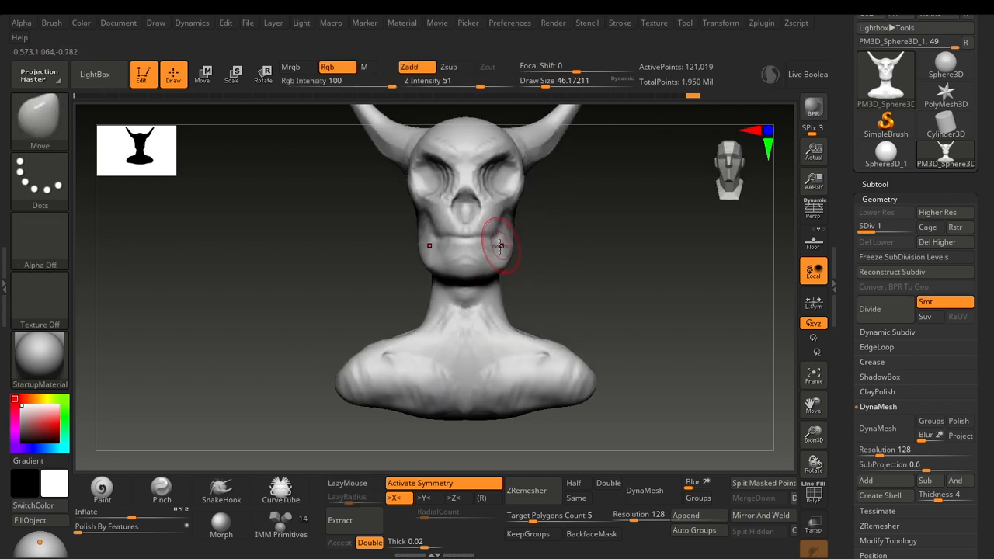
left_click_drag(567, 256, 501, 252)
left_click_drag(406, 302, 468, 295, "shift")
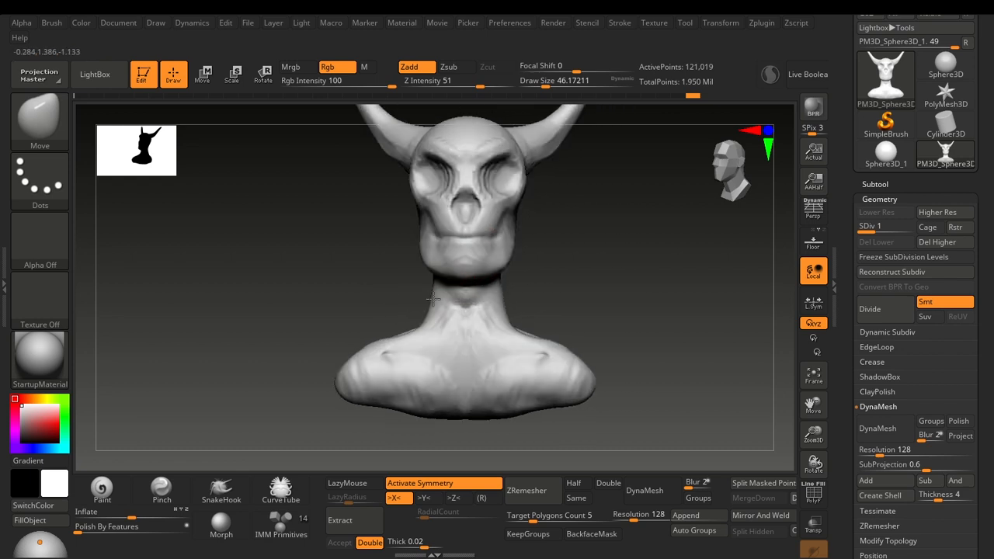
Flatten the front of the chin into planes with the TrimDynamic brush at a draw size of about 46
key("b")
key("t")
key("d")
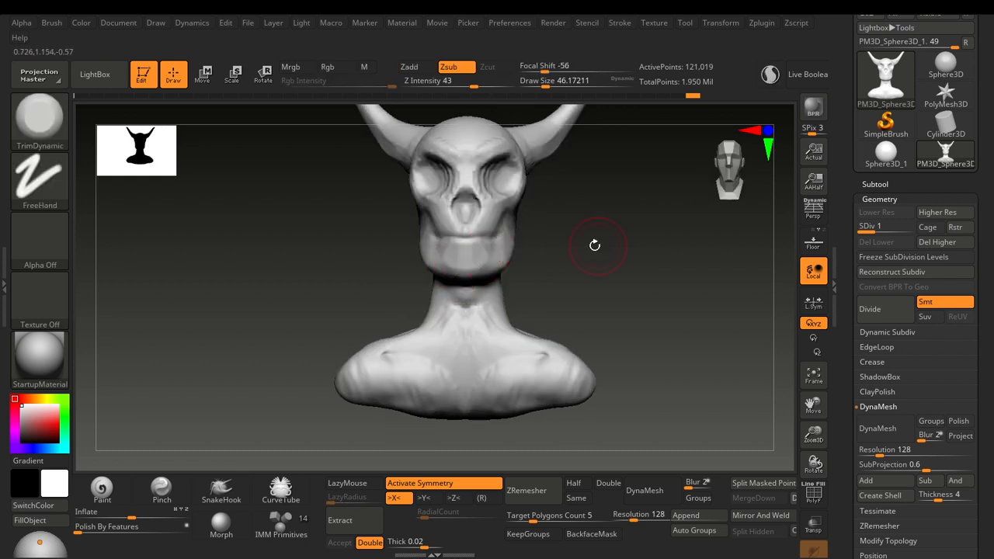
mouse_move(594, 245)
left_mouse_down()
mouse_move(550, 261)
mouse_move(565, 243)
left_mouse_up()
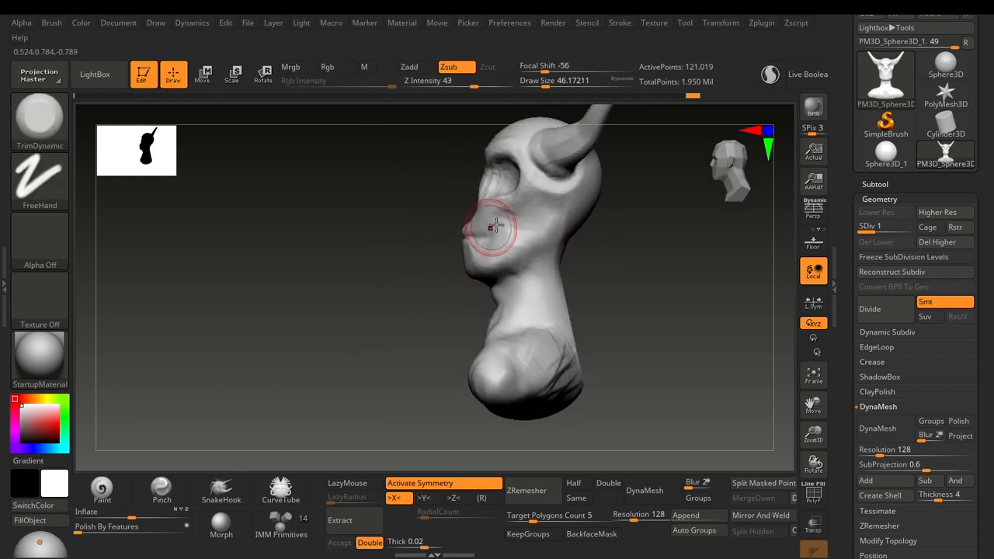
Reshape the brow and nose in profile with the Move brush at a draw size of about 65
key("s")
left_click_drag(497, 226, 493, 225)
key("s")
left_click_drag(438, 274, 445, 275)
key("s")
mouse_move(467, 201)
left_mouse_down()
mouse_move(477, 202)
mouse_move(470, 173)
left_mouse_up()
key("b")
key("m")
key("v")
key("s")
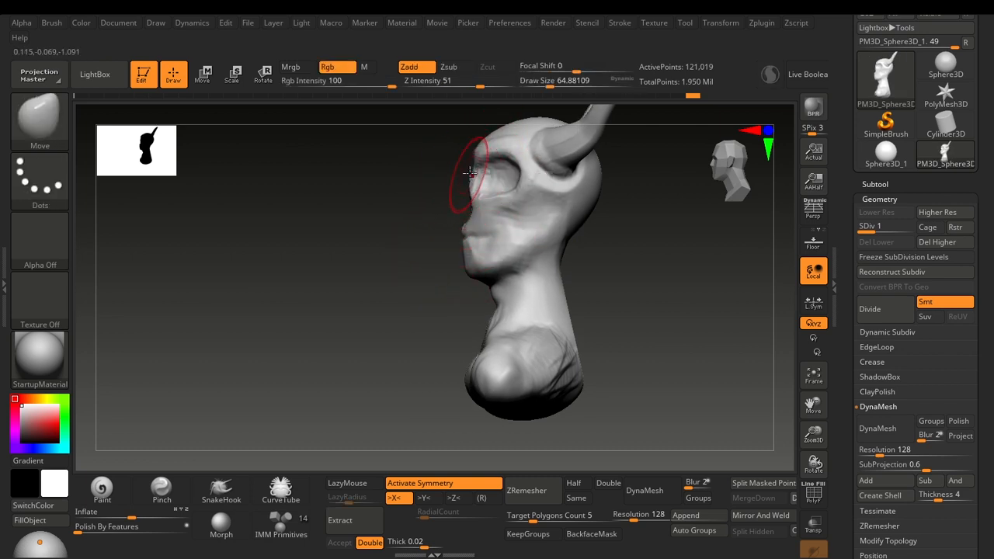
Adjust the front outline of the skull and neck with the Move brush at a draw size of about 74
left_click_drag(410, 251, 491, 247)
key("s")
left_click_drag(514, 208, 525, 188)
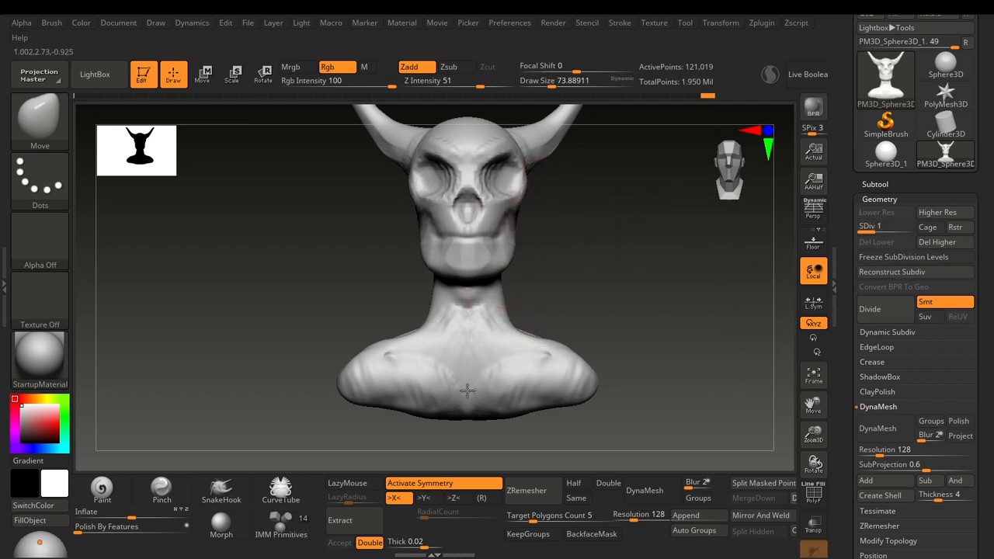
left_click_drag(617, 296, 635, 280)
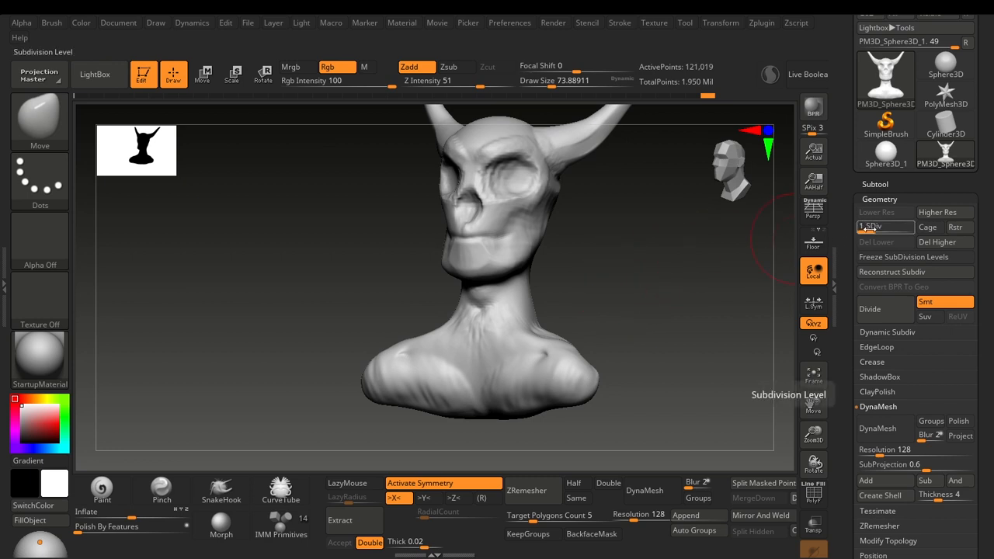
Raise the bust to subdivision level 2 and build up the eye sockets and cheeks with ClayBuildup at a draw size of about 51
left_click_drag(877, 231, 879, 231)
left_click_drag(671, 251, 683, 280, "alt")
left_click_drag(467, 154, 456, 168)
key("b")
key("c")
key("b")
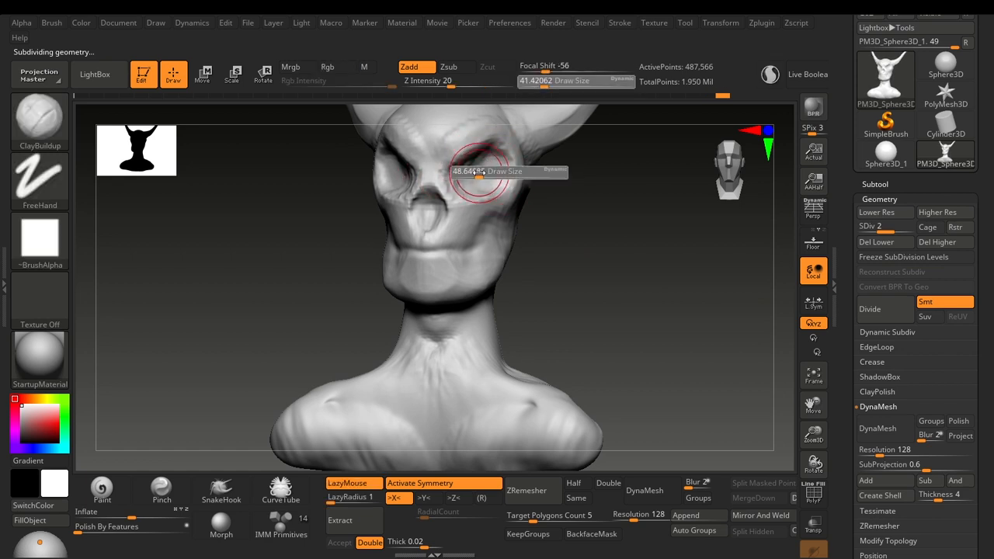
mouse_move(484, 179)
left_mouse_down()
mouse_move(466, 182)
mouse_move(484, 170)
left_mouse_up()
left_click_drag(579, 191, 487, 218)
right_click_drag(474, 227, 482, 226)
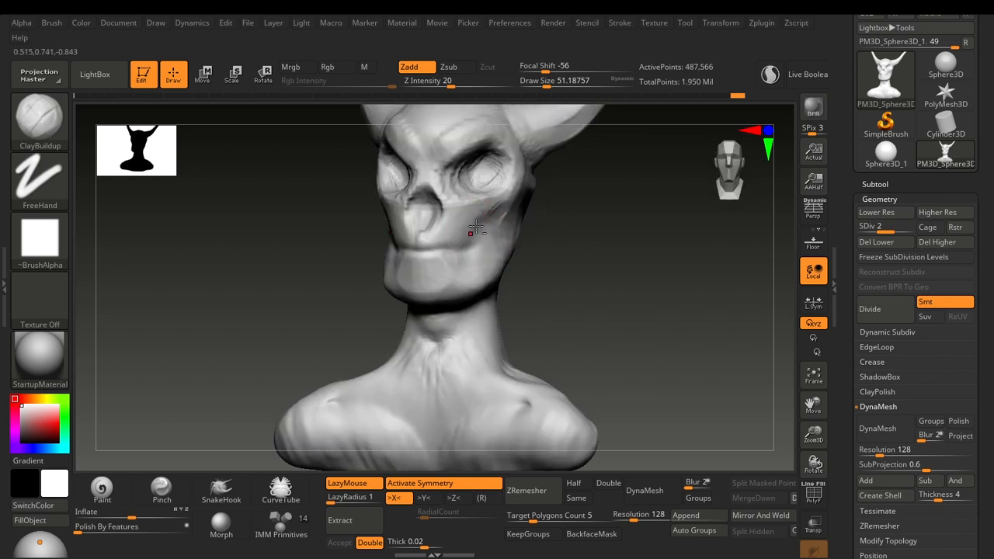
left_click_drag(467, 240, 469, 233)
Reshape the nose cavity from the front with the Move brush at a draw size of about 51
mouse_move(557, 236)
left_mouse_down()
mouse_move(608, 238)
mouse_move(591, 236)
left_mouse_up()
key("b")
key("m")
key("v")
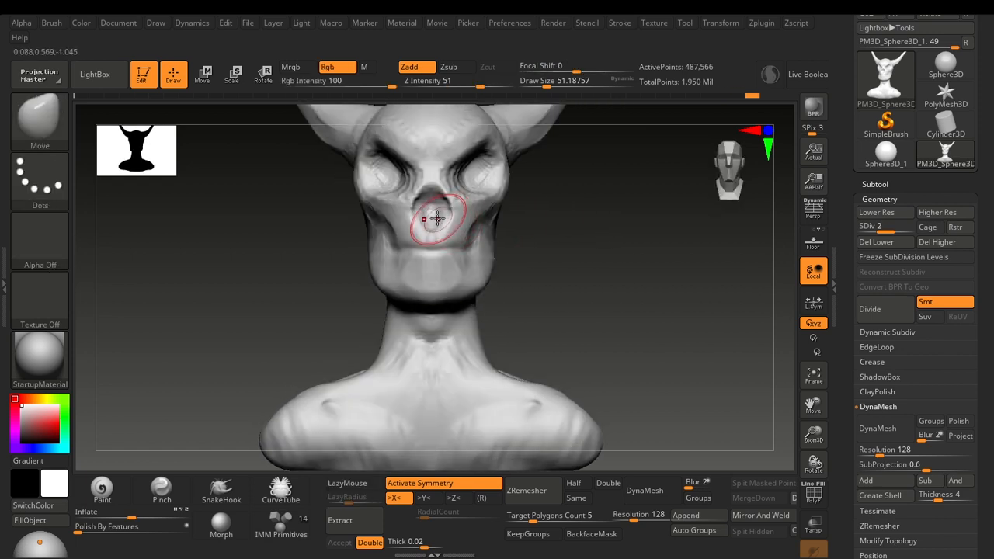
mouse_move(432, 217)
left_mouse_down()
mouse_move(428, 196)
mouse_move(427, 213)
left_mouse_up()
Sculpt the ridge inside the nose cavity with the Standard brush at a draw size of about 20
key("b")
key("c")
key("b")
key("b")
key("s")
key("t")
key("s")
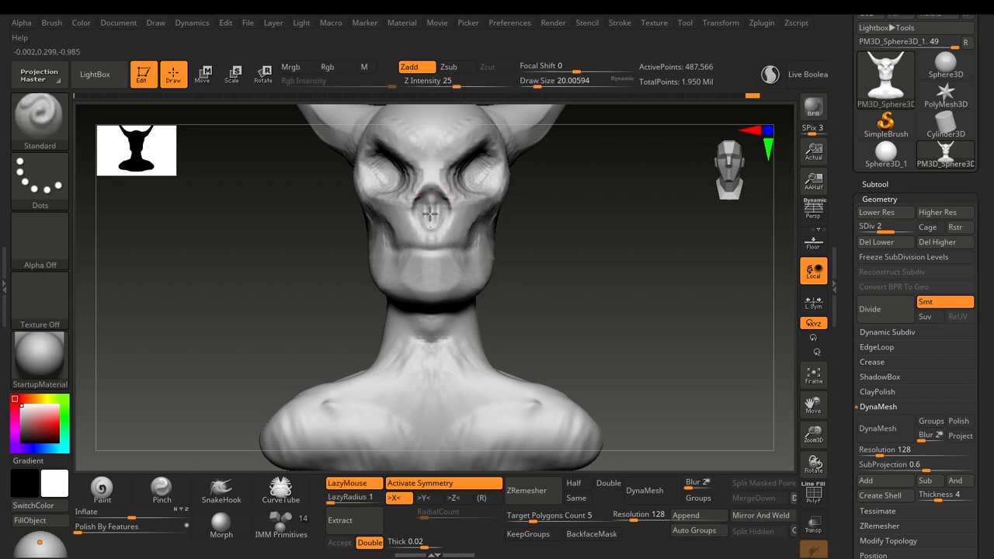
Refine the nose and the upper mouth from an angled view with the Move brush at a draw size of about 39
right_click_drag(567, 234, 510, 233)
key("b")
key("m")
key("v")
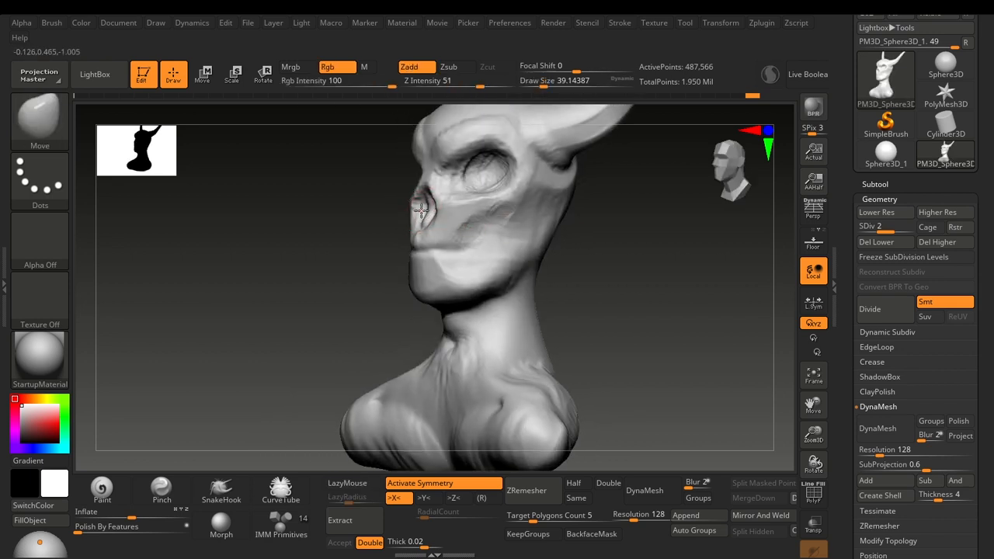
left_click_drag(347, 278, 381, 277)
left_click_drag(468, 235, 465, 239)
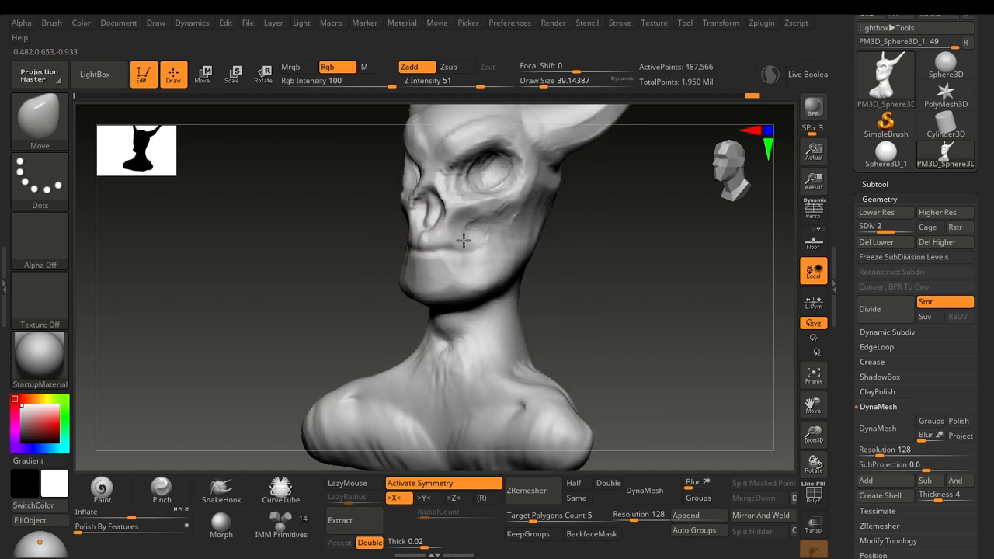
Build up the area around the mouth with ClayBuildup and raise the bust to subdivision level 3
key("b")
key("c")
key("b")
mouse_move(461, 233)
right_mouse_down()
mouse_move(610, 259)
mouse_move(443, 267)
right_mouse_up()
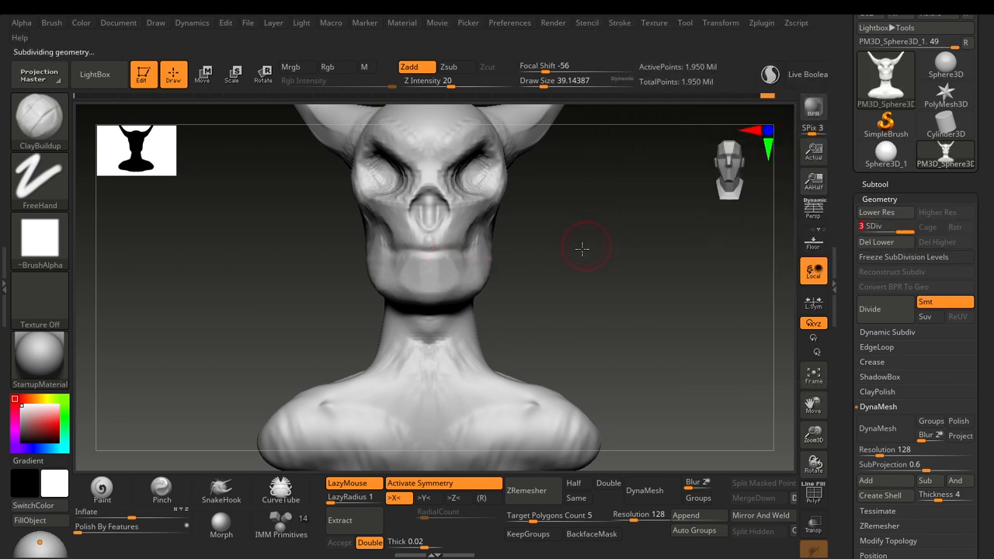
Build up rows of upper and lower teeth along the mouth with ClayBuildup at a draw size of about 27
mouse_move(584, 248)
left_mouse_down("alt")
mouse_move(579, 262)
mouse_move(555, 261)
left_mouse_up("alt")
key("s")
left_click_drag(456, 249, 452, 249)
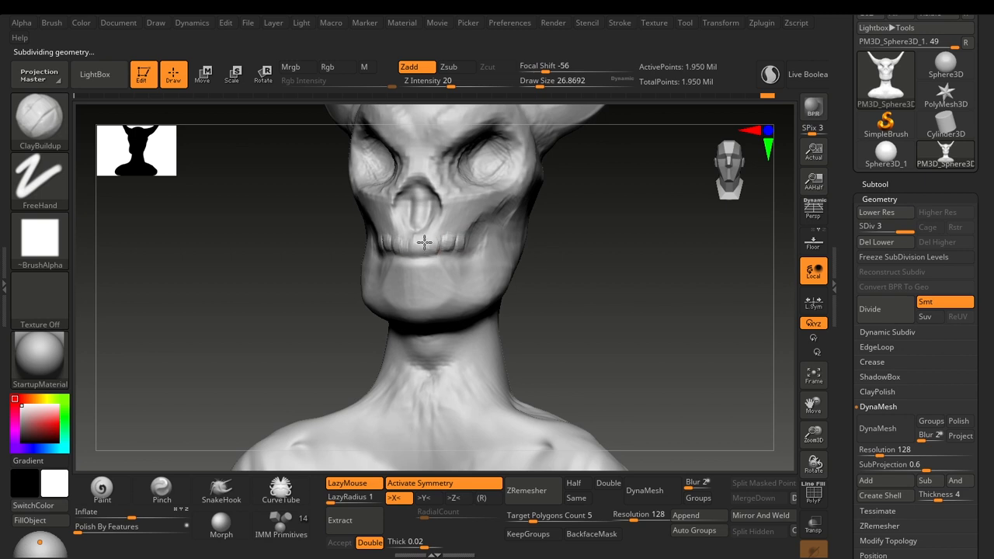
left_click_drag(600, 248, 478, 270)
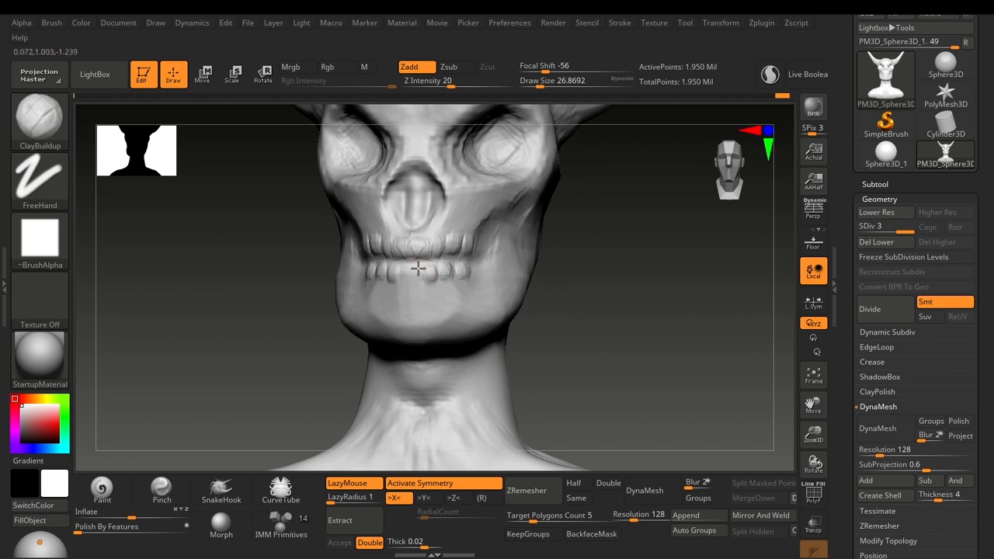
left_click_drag(587, 276, 593, 284)
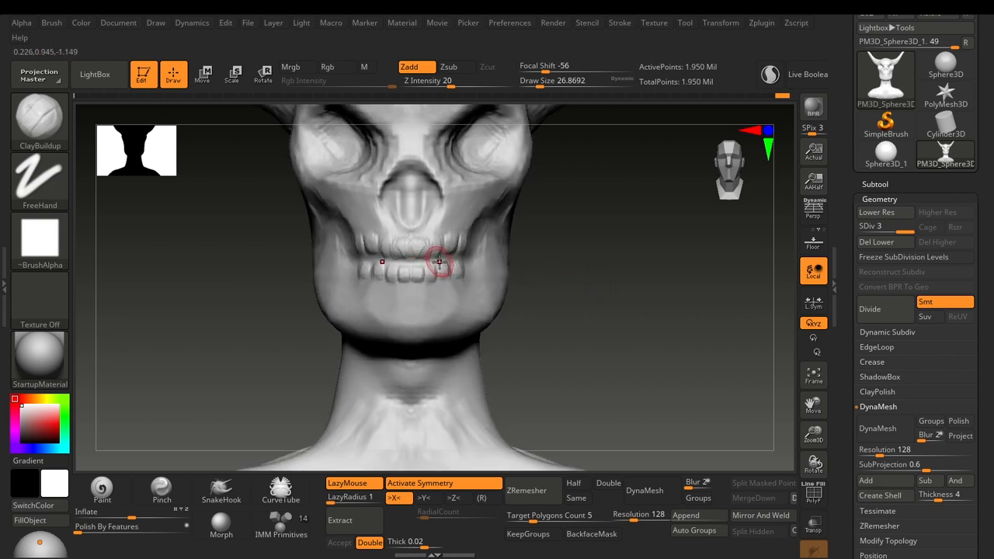
Carve the gap between the upper and lower teeth with the DamStandard brush at a draw size of about 33
key("b")
key("d")
key("s")
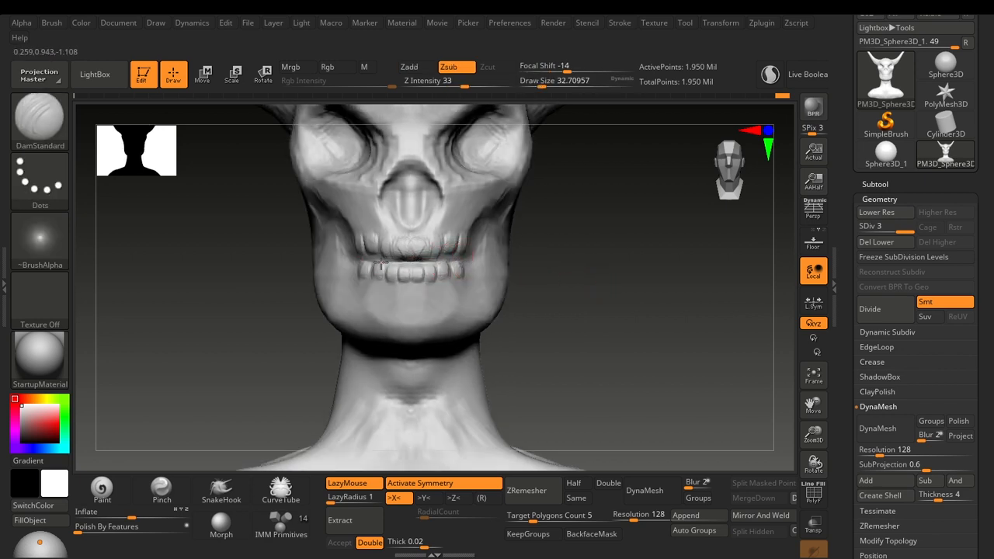
left_click_drag(588, 322, 588, 295)
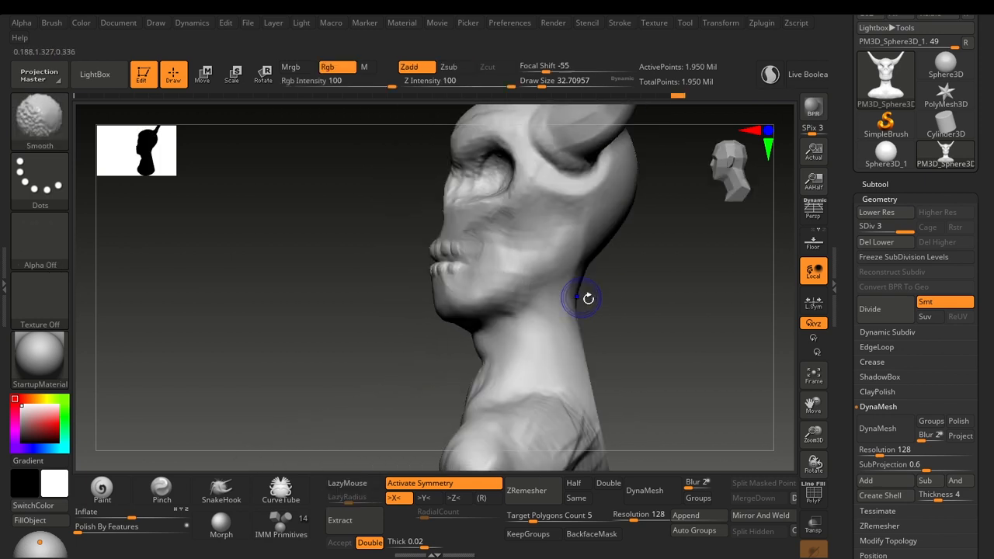
Enlarge the DamStandard draw size to about 68 and lower the bust to subdivision level 1
key("s")
left_click_drag(441, 218, 450, 218)
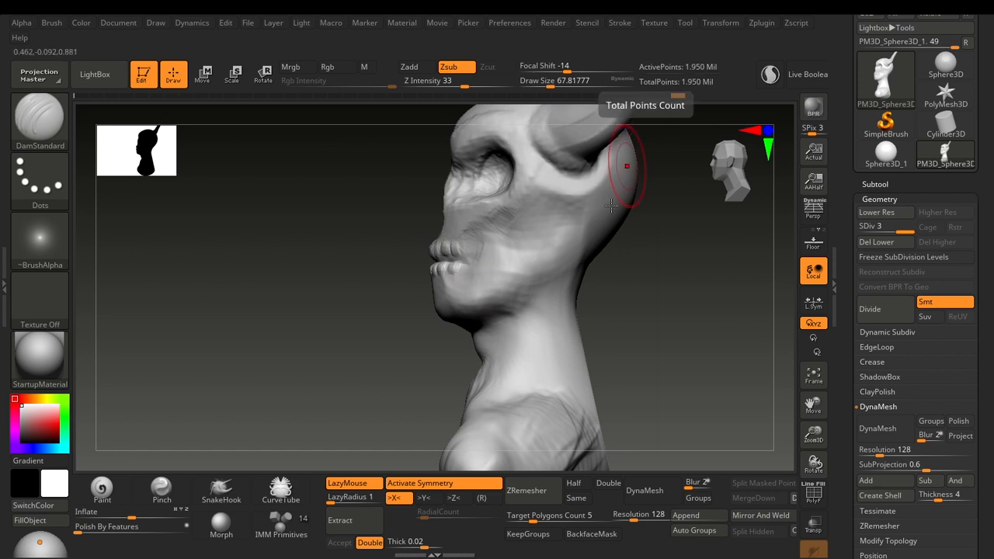
left_click_drag(632, 295, 546, 306)
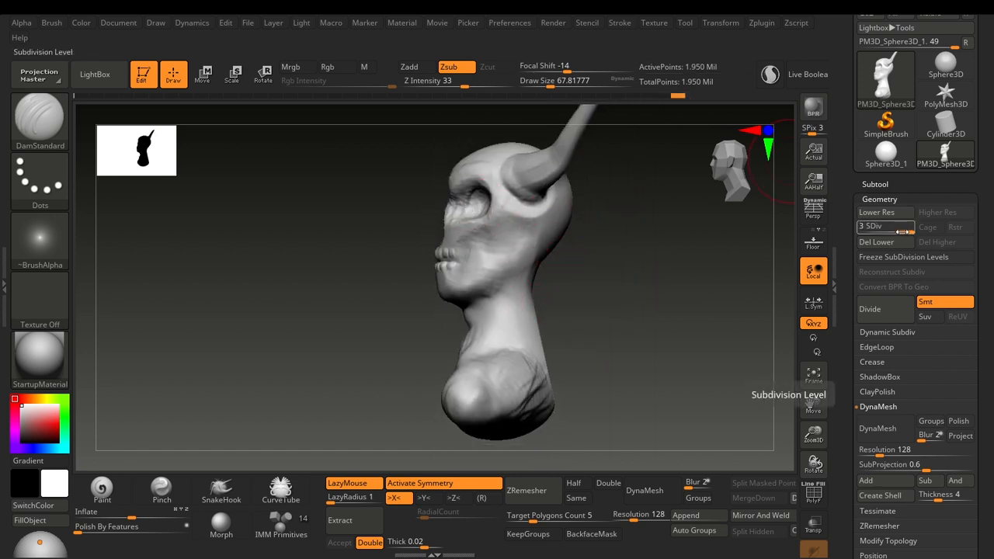
left_click_drag(872, 235, 871, 234)
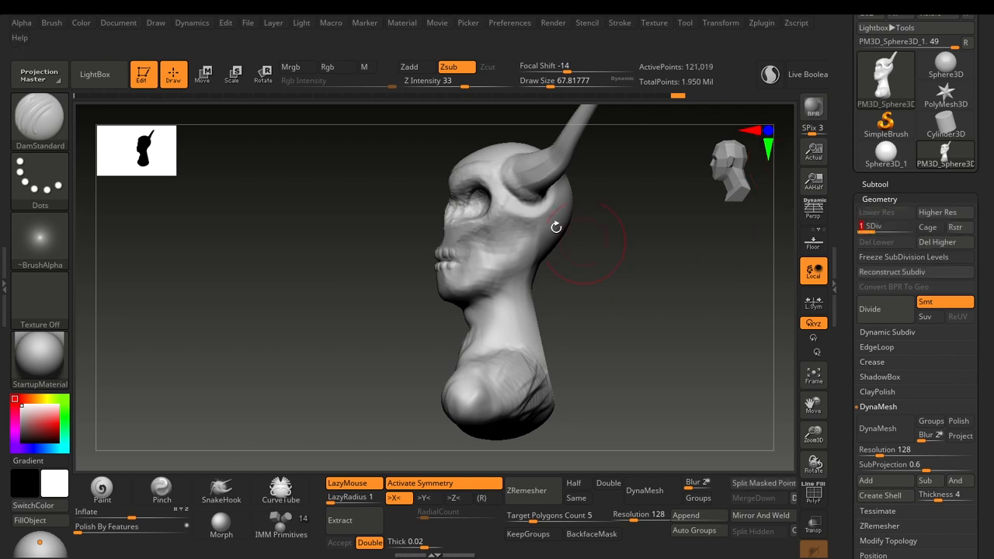
Reshape the profile of the brow and nose with the Move brush at draw sizes of about 77 and 44
key("s")
left_click_drag(464, 189, 450, 181)
key("b")
key("m")
key("v")
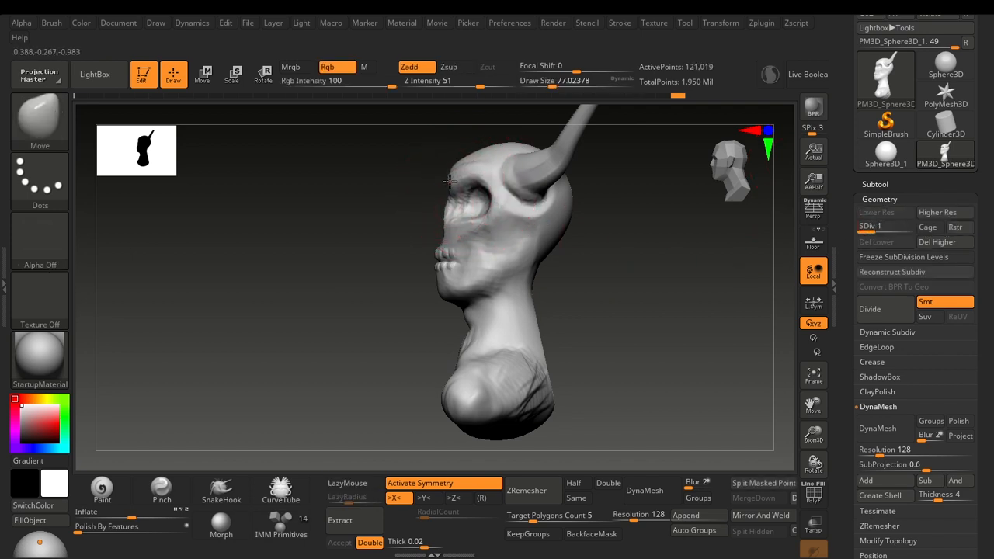
key("s")
mouse_move(444, 215)
left_mouse_down()
mouse_move(508, 237)
mouse_move(434, 225)
left_mouse_up()
key("s")
mouse_move(518, 226)
left_mouse_down()
mouse_move(584, 229)
mouse_move(539, 219)
left_mouse_up()
left_click_drag(635, 237, 416, 228)
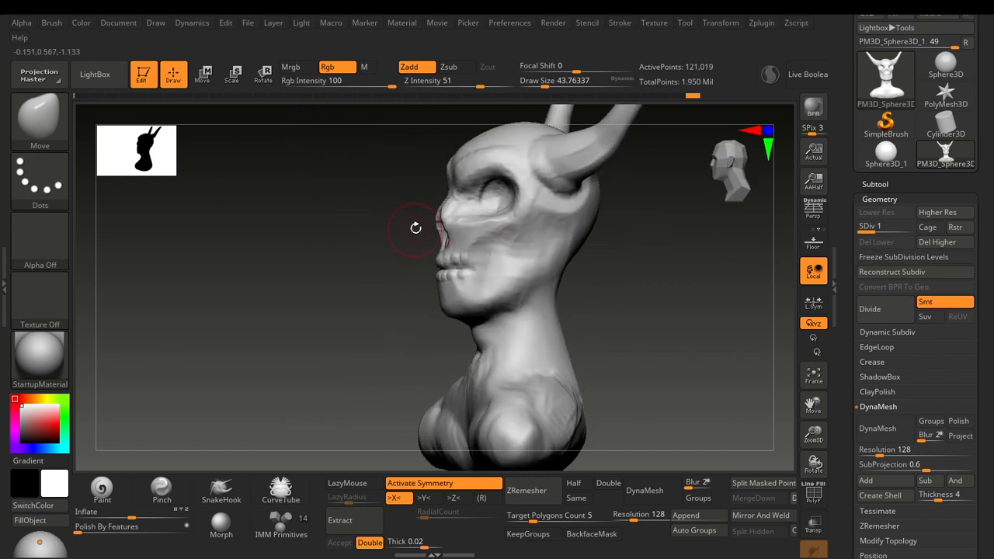
Refine the nose tip with the Move brush at a draw size of about 25 and raise the bust to subdivision level 3
key("[")
key("[")
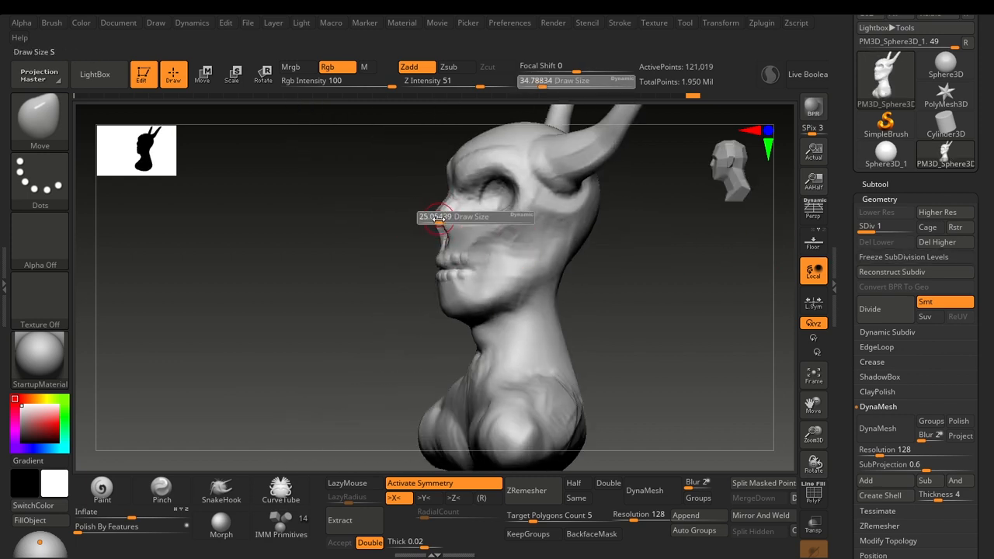
left_click_drag(438, 218, 683, 256, "shift")
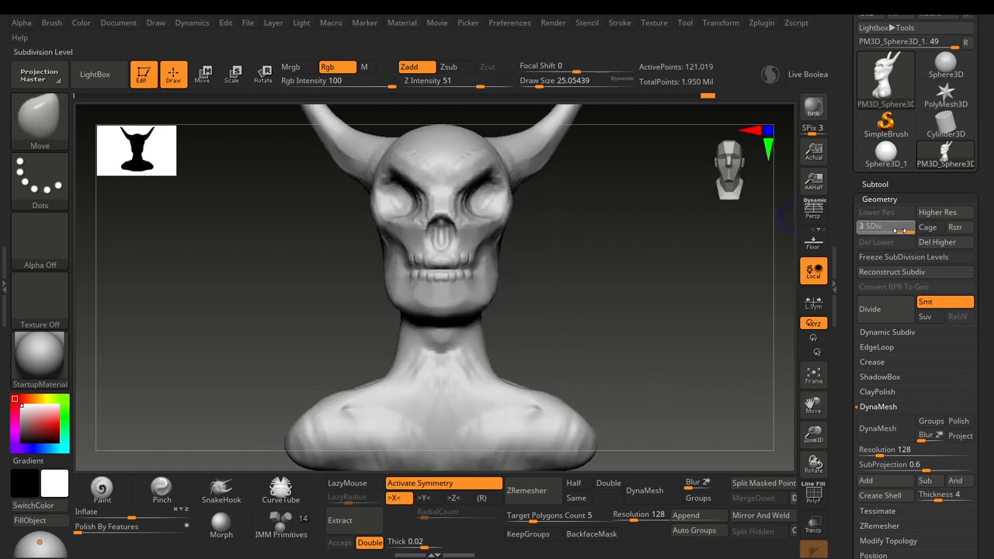
left_click_drag(906, 232, 911, 232)
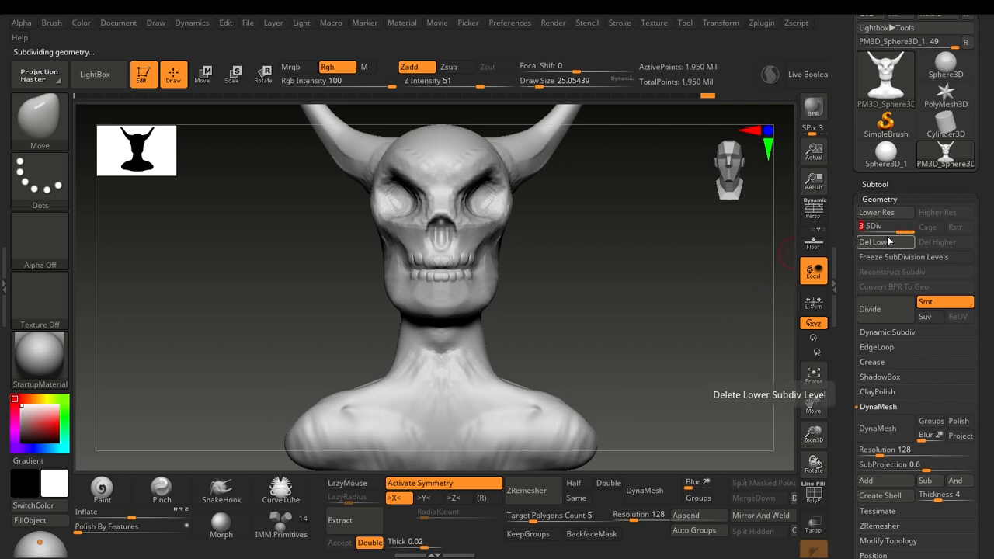
left_click_drag(907, 232, 889, 235)
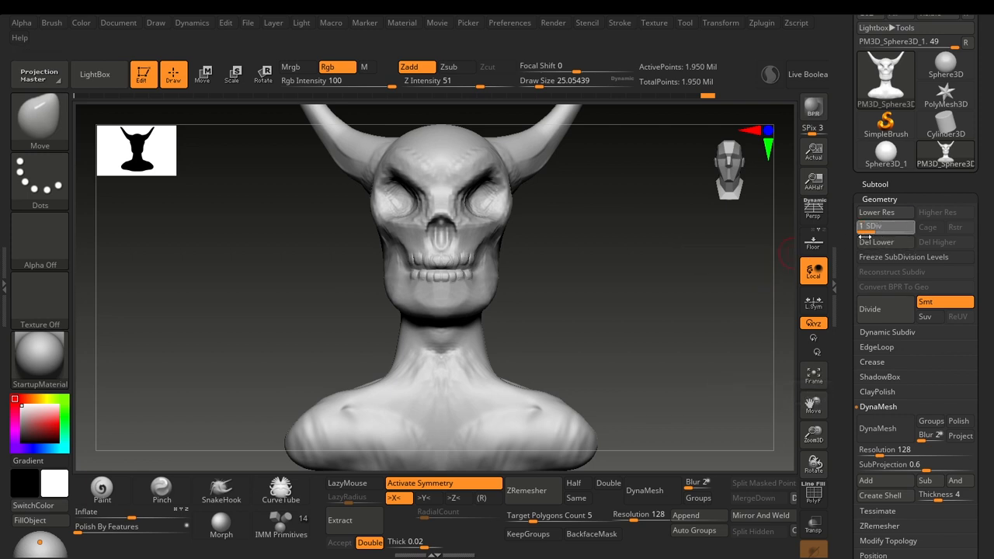
Adjust the neck and shoulders with the Move brush at draw sizes of about 112 and 124
left_click_drag(602, 308, 602, 202, "alt")
mouse_move(605, 259)
left_mouse_down("alt")
mouse_move(603, 348)
mouse_move(616, 286)
mouse_move(646, 260)
mouse_move(584, 269)
mouse_move(514, 230)
mouse_move(535, 225)
left_mouse_up("alt")
key("s")
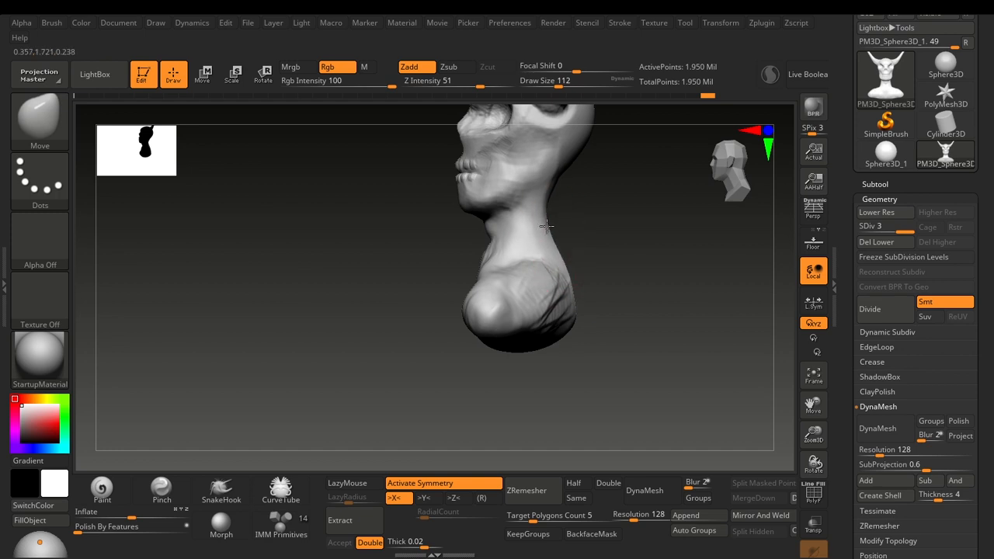
mouse_move(592, 242)
left_mouse_down()
mouse_move(644, 244)
mouse_move(676, 277)
mouse_move(691, 269)
mouse_move(678, 355)
mouse_move(687, 310)
left_mouse_up()
key("s")
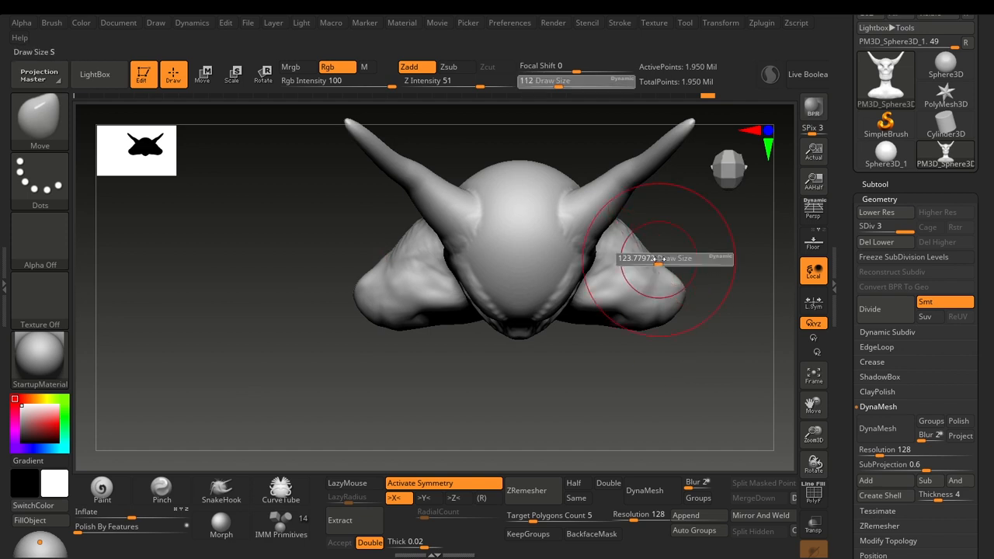
left_click_drag(659, 262, 663, 229)
Reshape the chest and shoulder mass with the Move brush at draw sizes of about 245 and 112
mouse_move(687, 327)
left_mouse_down()
mouse_move(700, 332)
mouse_move(601, 334)
mouse_move(582, 318)
left_mouse_up()
key("s")
left_click_drag(535, 280, 541, 280)
left_click_drag(535, 280, 533, 282)
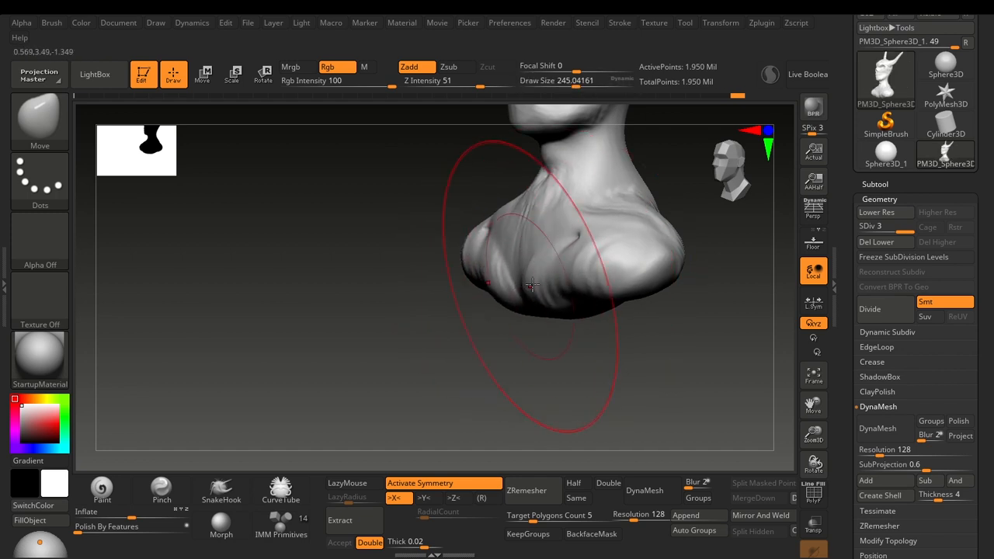
left_click_drag(522, 343, 635, 330)
key("s")
left_click_drag(605, 285, 594, 278)
Mask the underside of the bust and invert the mask so only the underside stays editable
mouse_move(624, 346)
left_mouse_down()
mouse_move(626, 390)
mouse_move(620, 237)
left_mouse_up()
mouse_move(539, 330)
left_mouse_down("ctrl")
mouse_move(552, 331)
mouse_move(545, 339)
left_mouse_up("ctrl")
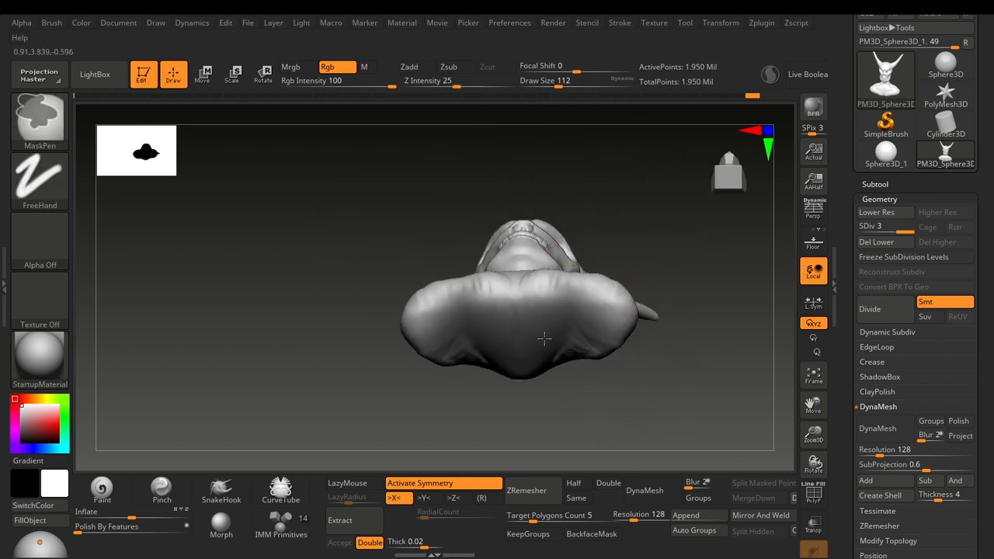
left_click(667, 352, "ctrl")
left_click_drag(693, 335, 700, 457)
left_click_drag(693, 365, 688, 303, "alt")
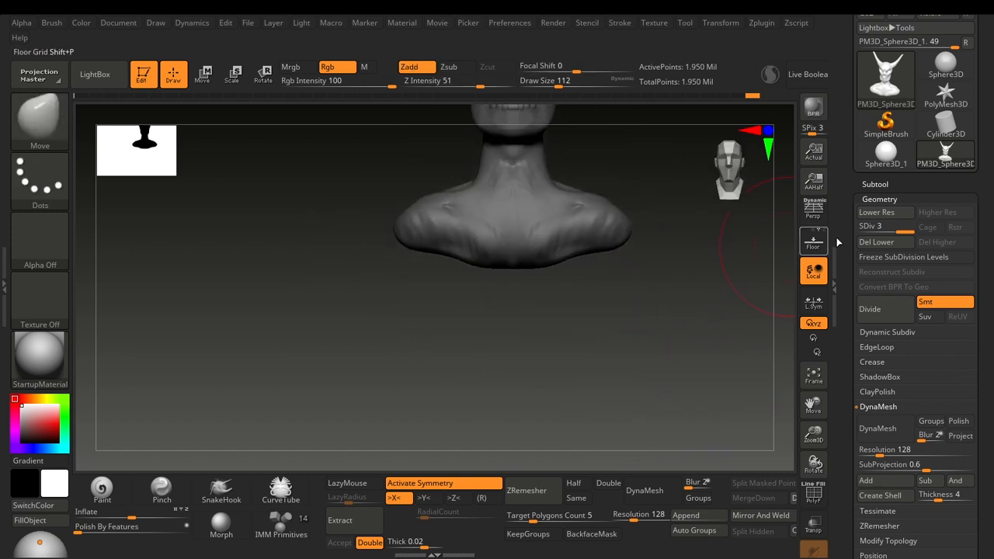
mouse_move(759, 272)
left_mouse_down()
mouse_move(632, 310)
mouse_move(750, 273)
left_mouse_up()
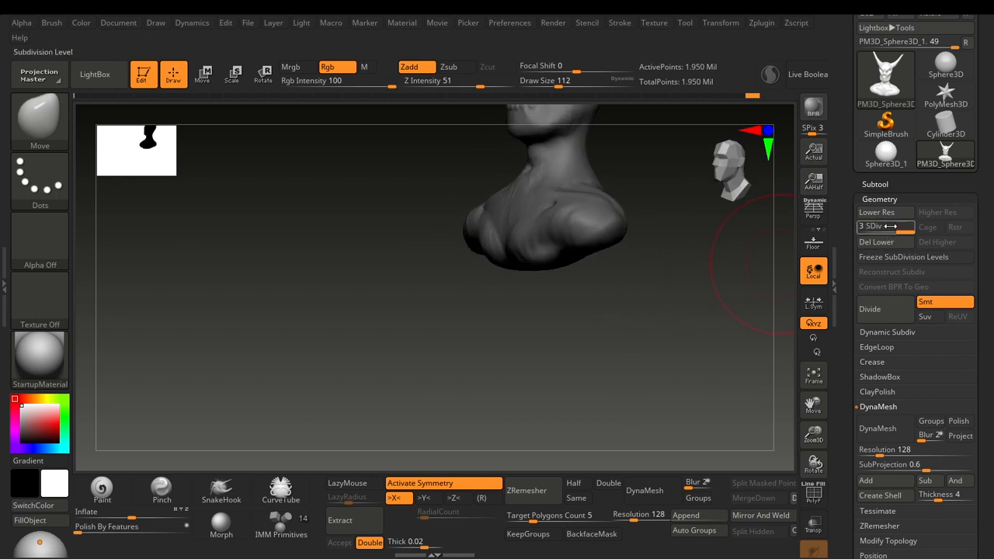
Lower the bust to subdivision level 1 and extend its underside downward into a torso with the Move gizmo
left_click(865, 226)
left_click_drag(627, 304, 611, 315)
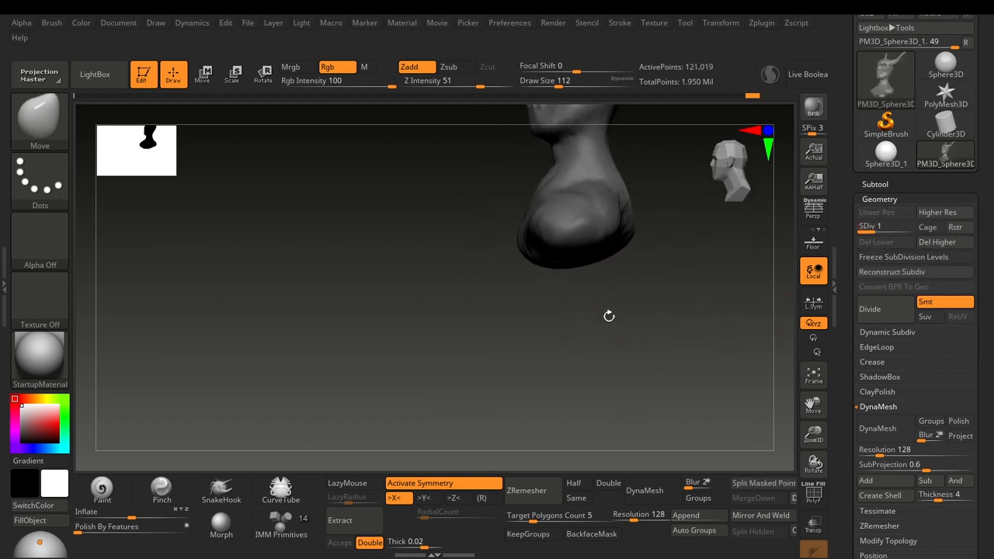
key("w")
left_click_drag(675, 267, 635, 377, "alt")
mouse_move(658, 326)
left_mouse_down()
mouse_move(647, 278)
mouse_move(664, 335)
left_mouse_up()
mouse_move(549, 177)
left_mouse_down()
mouse_move(649, 255)
mouse_move(675, 266)
mouse_move(721, 257)
mouse_move(695, 297)
mouse_move(703, 280)
mouse_move(628, 198)
left_mouse_up()
left_click_drag(648, 248, 651, 250, "shift")
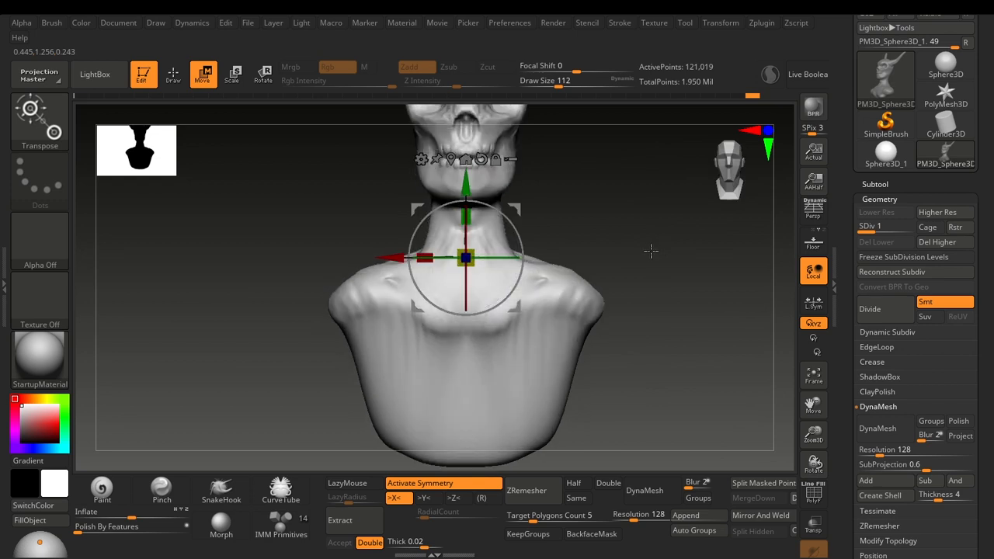
Inspect the stretched torso topology in wireframe display and raise the bust to subdivision level 3
key("shift+f")
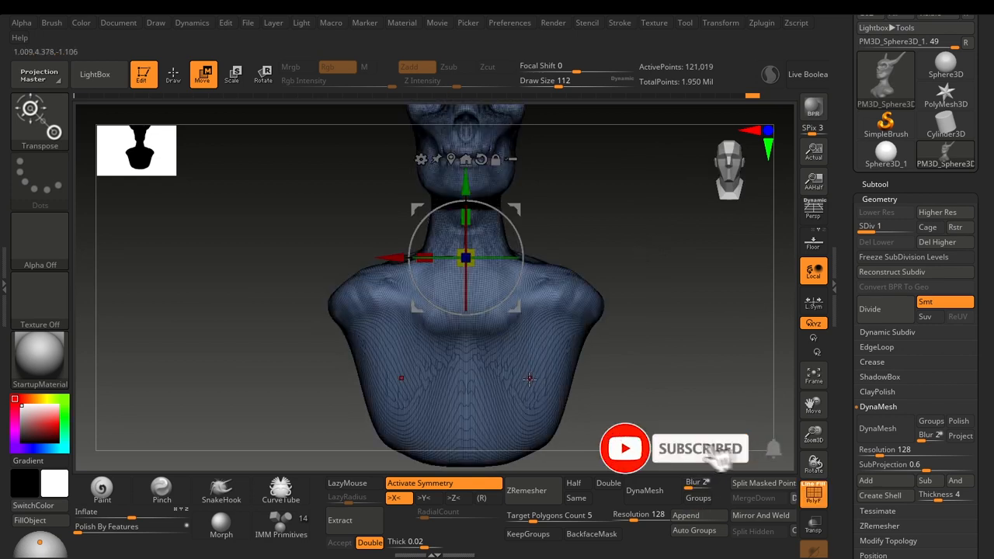
key("q")
key("shift+f")
key("shift+f")
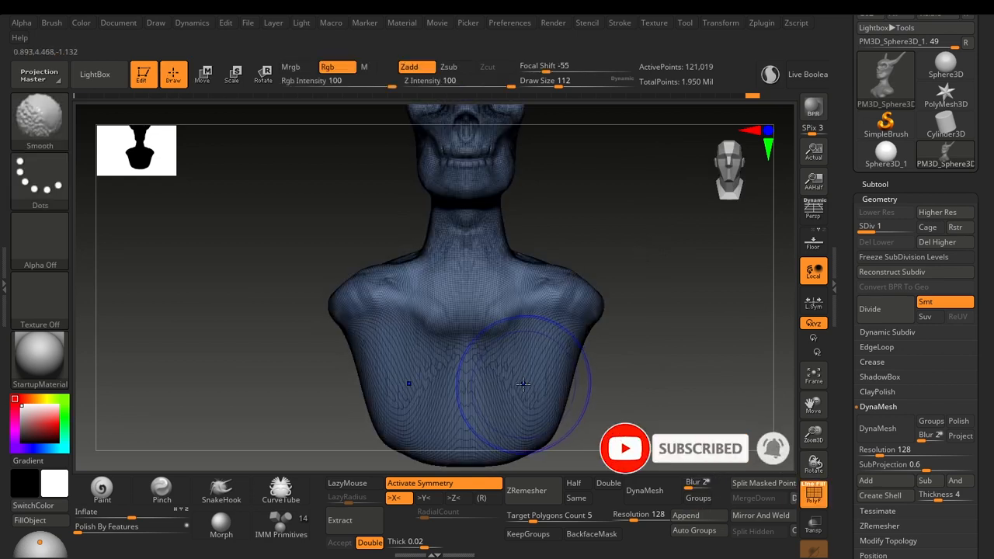
key("w")
left_click_drag(862, 231, 893, 237)
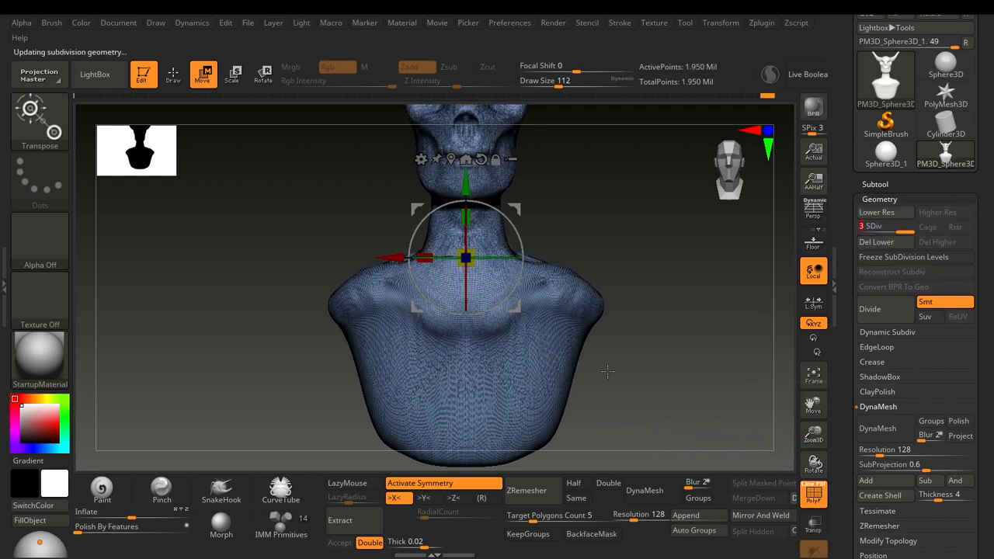
left_click_drag(639, 368, 554, 319, "alt")
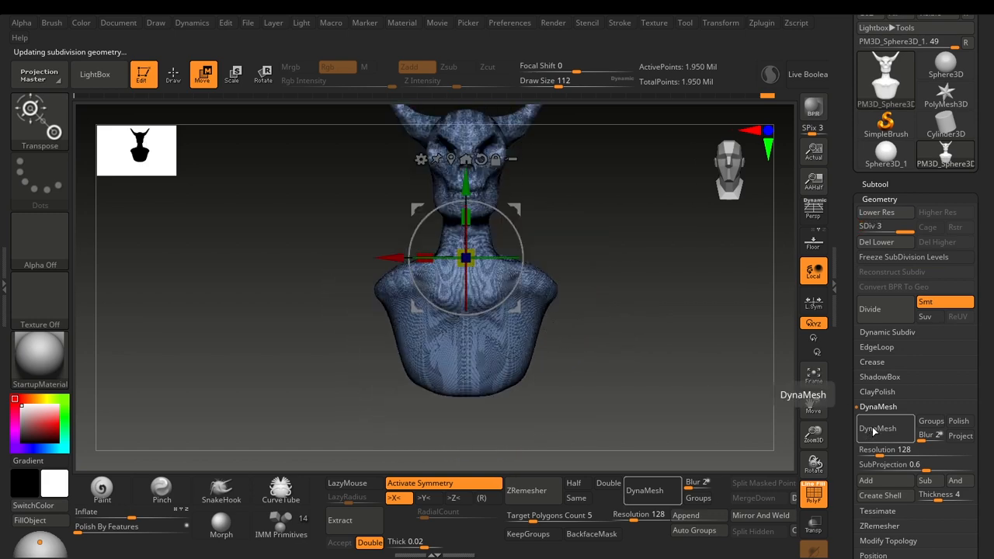
Set the DynaMesh resolution to 248, hide the wireframe, and choose to always freeze subdivision levels before entering DynaMesh mode
key("q")
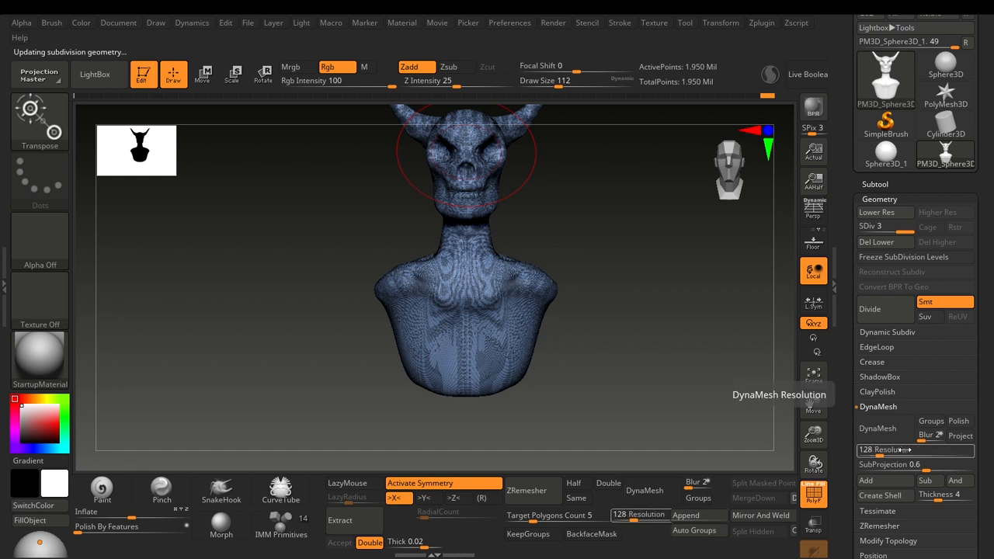
left_click_drag(888, 450, 895, 450)
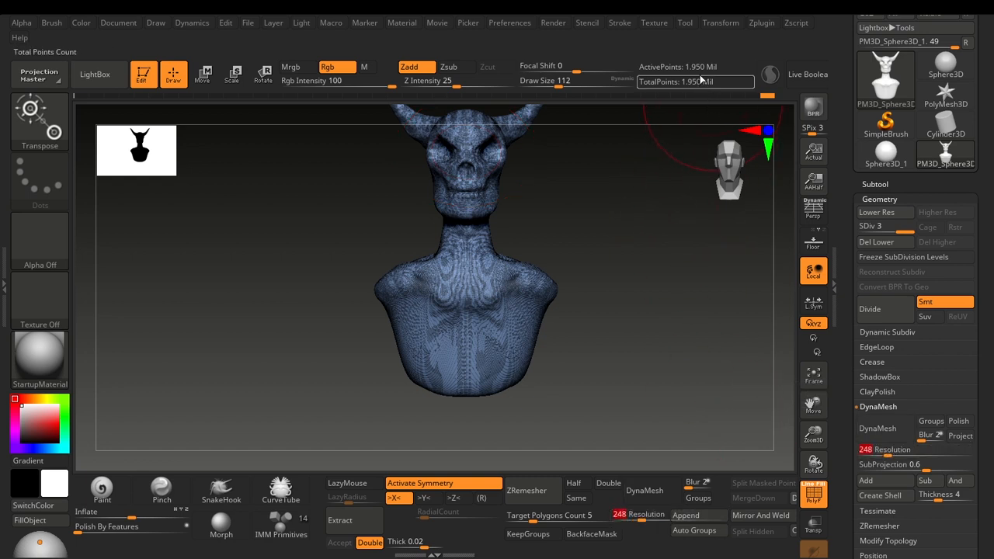
left_click_drag(638, 249, 656, 271, "shift")
key("w")
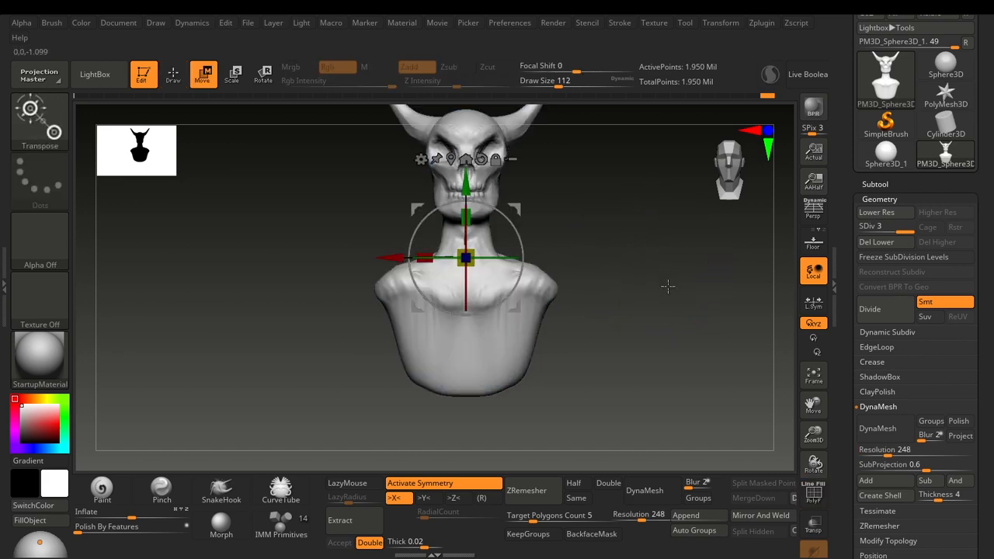
left_click(882, 430)
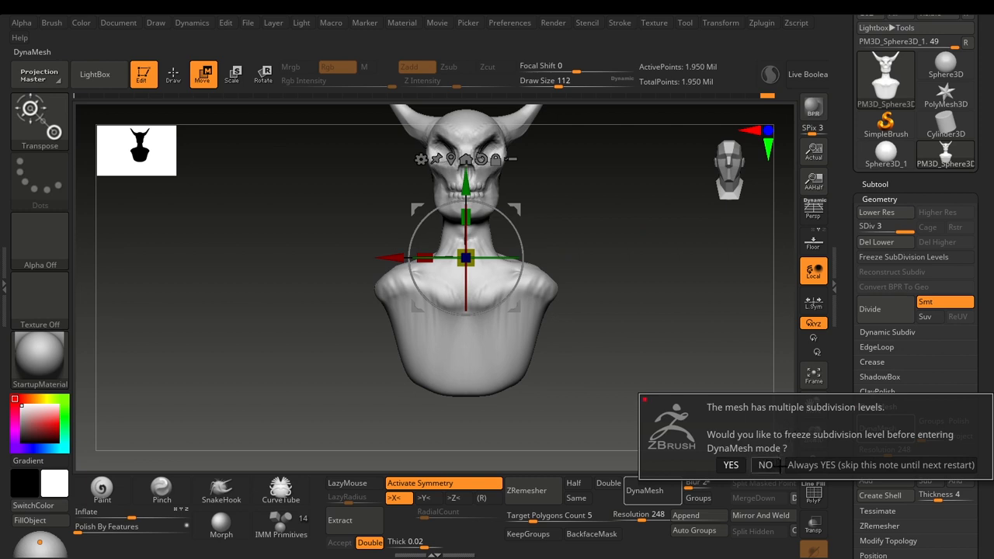
left_click(803, 466)
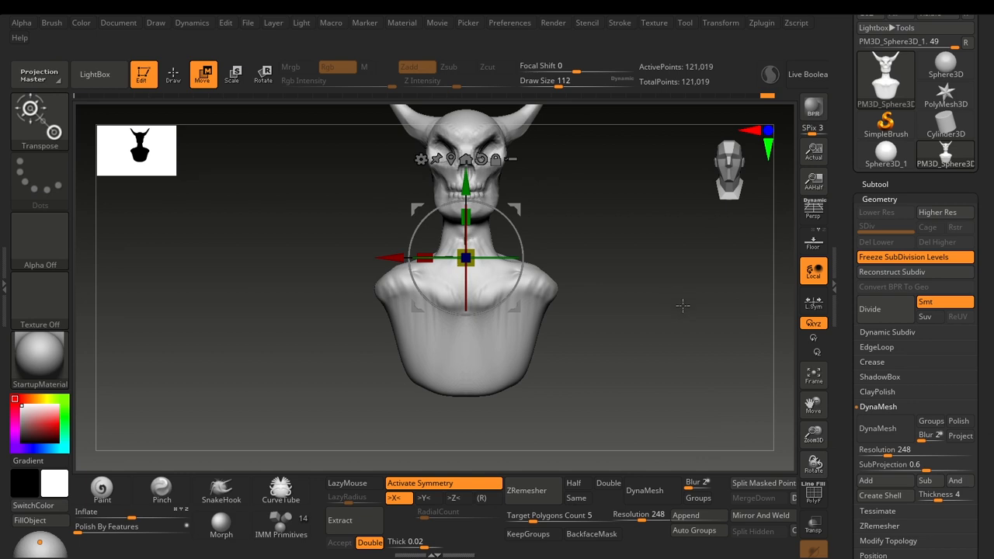
Remesh the bust with DynaMesh at resolution 248, using the wireframe display to check the torso's polygons
left_click_drag(682, 306, 673, 306)
left_click_drag(606, 249, 540, 360)
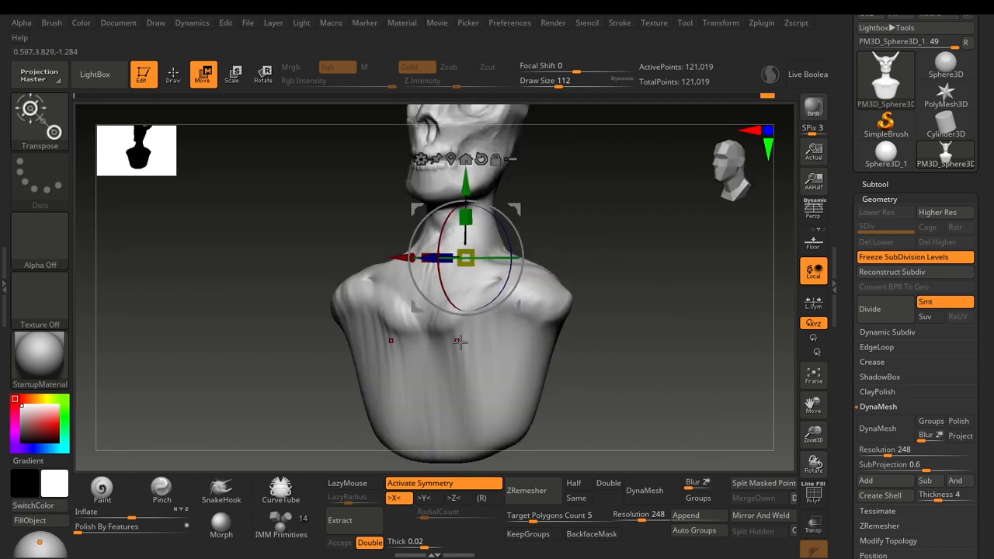
left_click_drag(630, 360, 674, 252, "alt")
key("shift+f")
left_click_drag(649, 284, 864, 299)
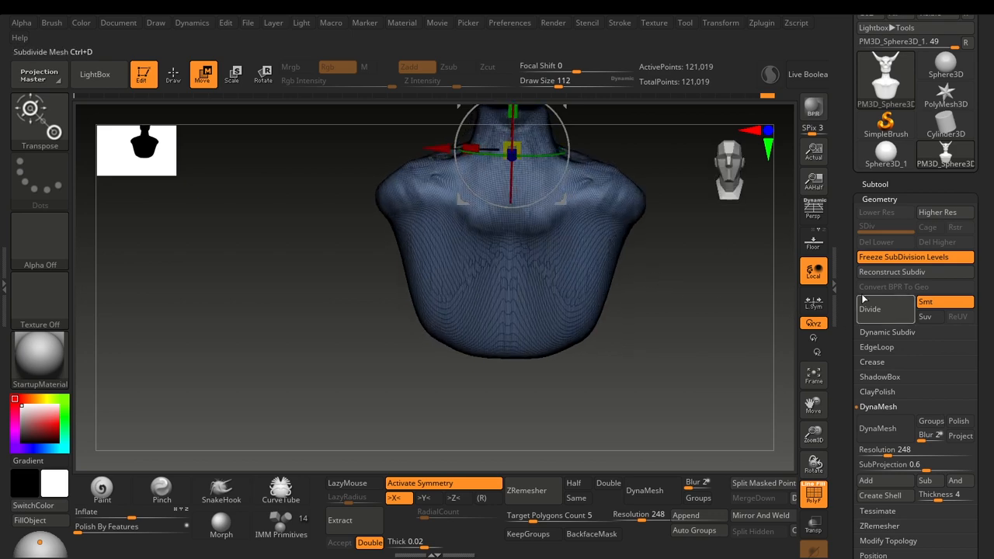
left_click(875, 431)
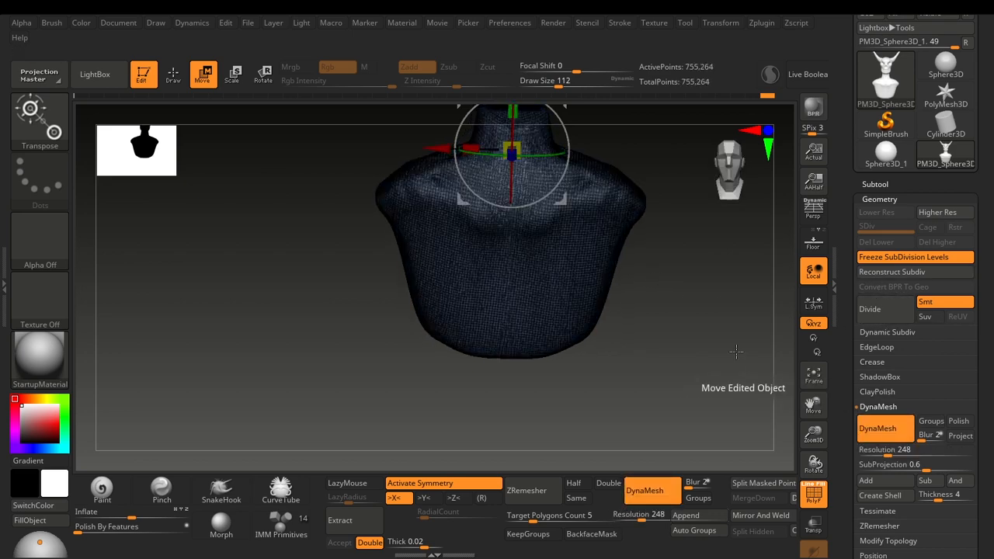
left_click_drag(697, 312, 694, 278, "alt")
key("shift+f")
mouse_move(660, 239)
left_mouse_down("alt")
mouse_move(596, 317)
mouse_move(560, 322)
left_mouse_up("alt")
Pull the chest forward in side view with the Move brush at a draw size of about 124
key("q")
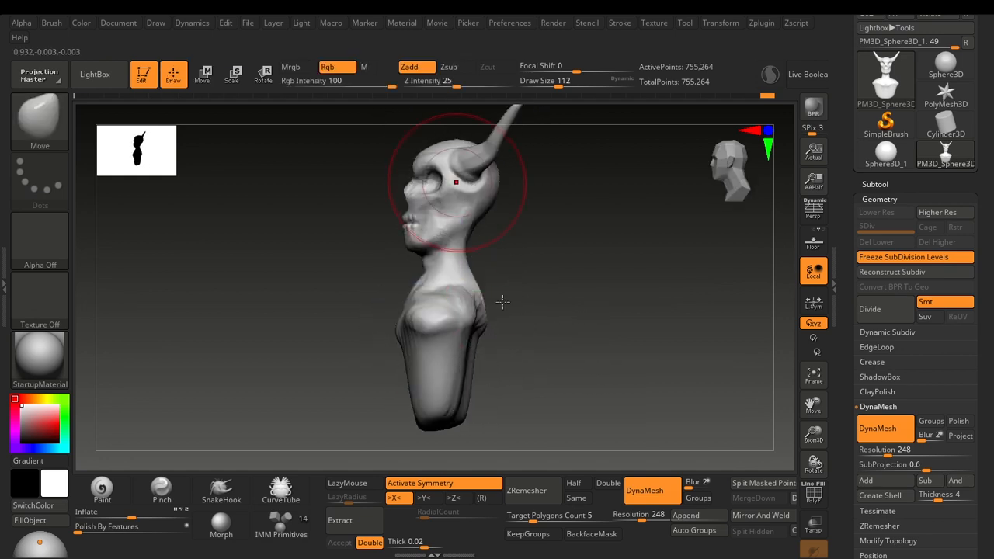
key("s")
left_click_drag(457, 319, 460, 318)
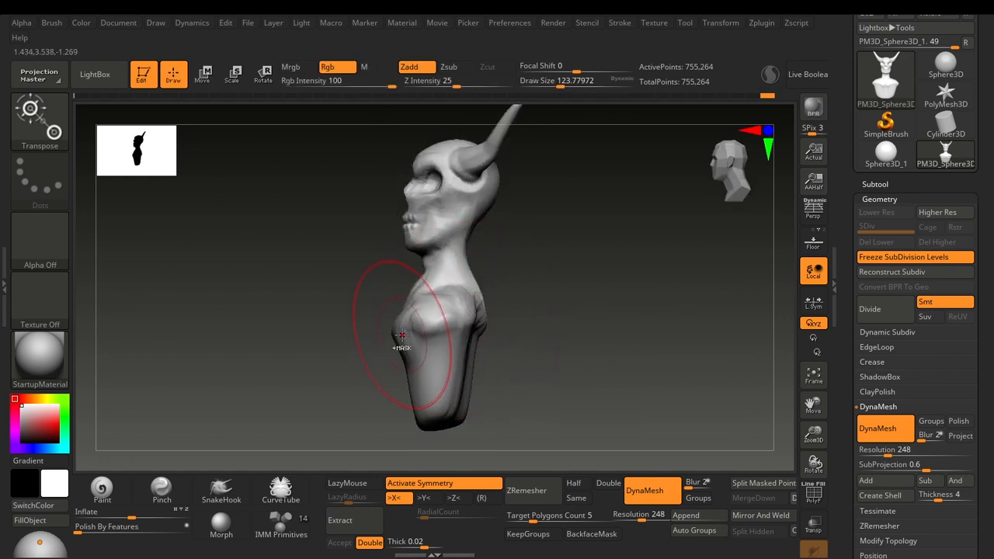
key("w")
key("q")
left_click_drag(405, 334, 390, 346)
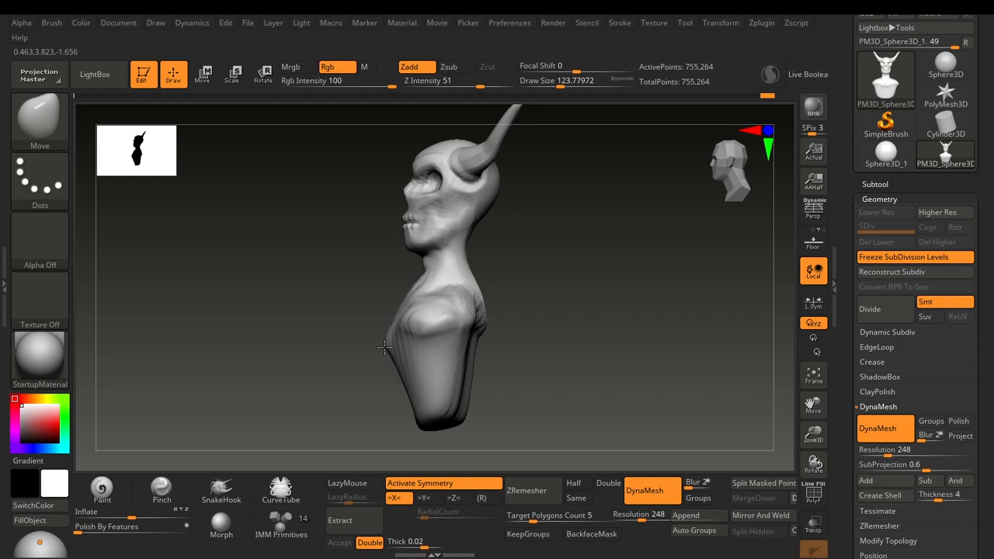
mouse_move(519, 338)
left_mouse_down()
mouse_move(566, 341)
mouse_move(492, 326)
left_mouse_up()
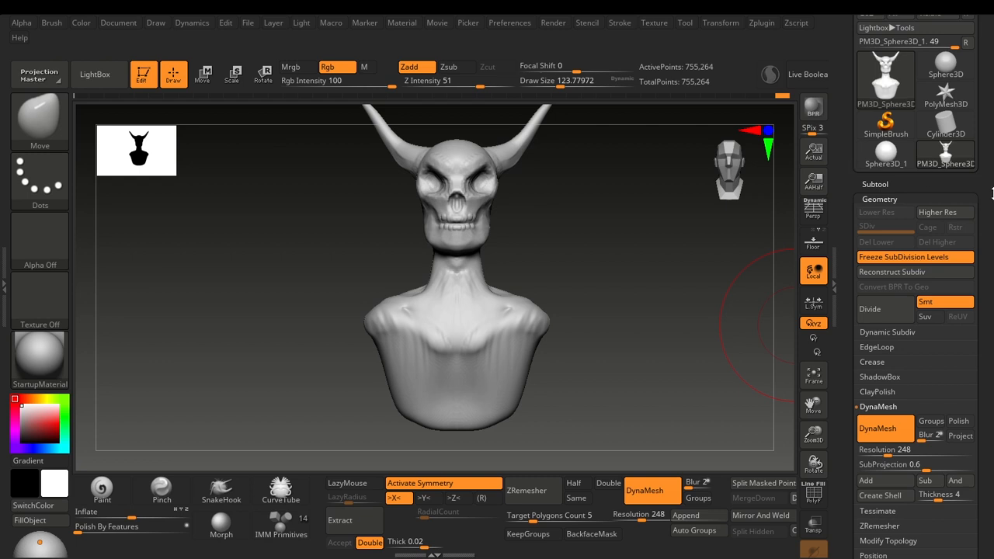
Reshape the lower jaw in side view with the Move brush at a draw size of about 59
left_click_drag(568, 293, 524, 296)
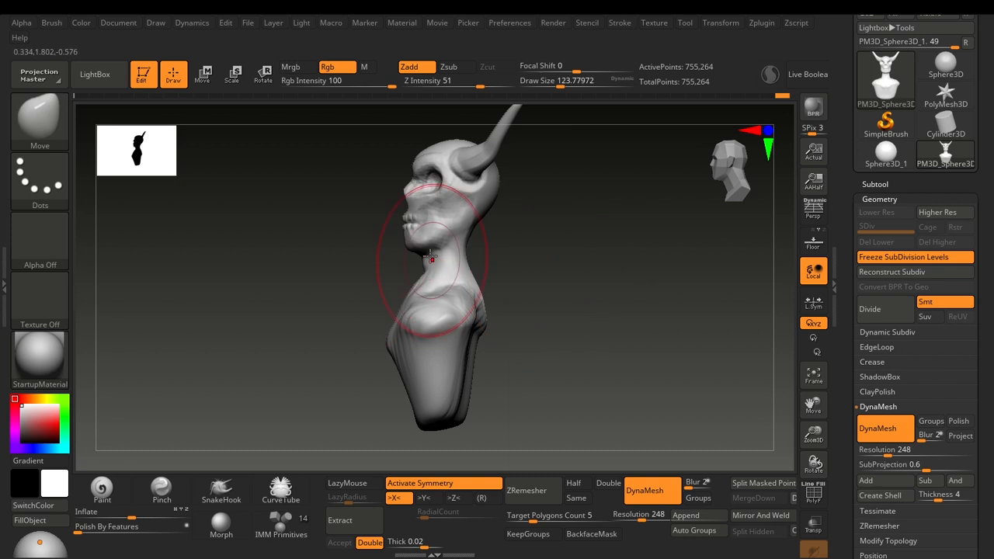
key("s")
mouse_move(414, 243)
left_mouse_down()
mouse_move(398, 242)
mouse_move(432, 247)
left_mouse_up()
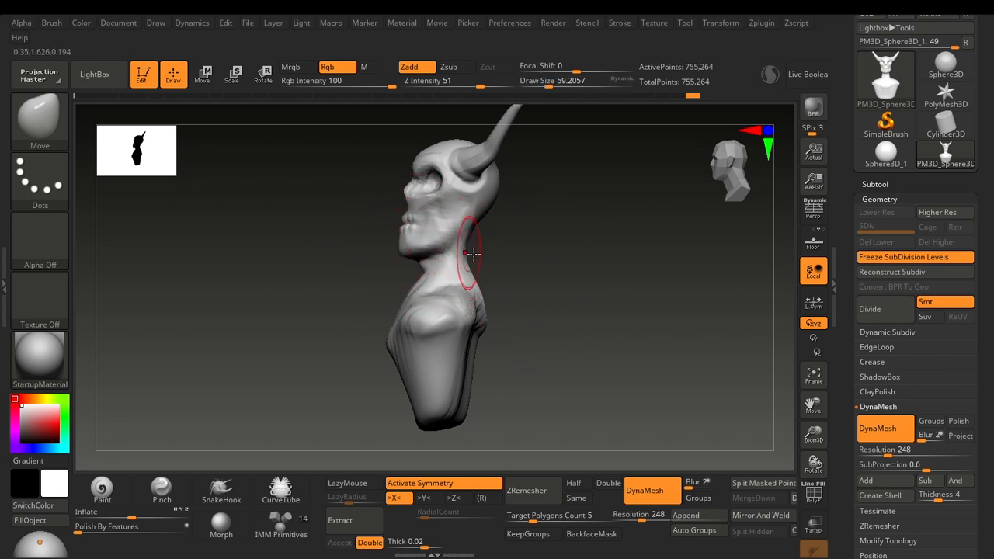
Refine the neck's profile with the Move brush at a draw size of about 77 and check it from the front
left_click_drag(507, 268, 523, 289, "alt")
key("s")
left_click_drag(420, 285, 425, 285)
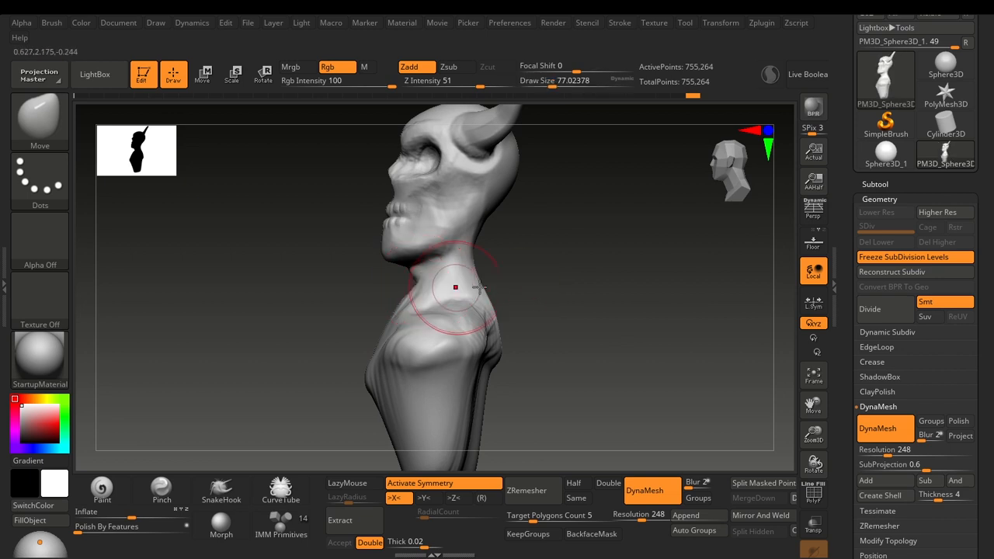
left_click_drag(544, 293, 627, 302)
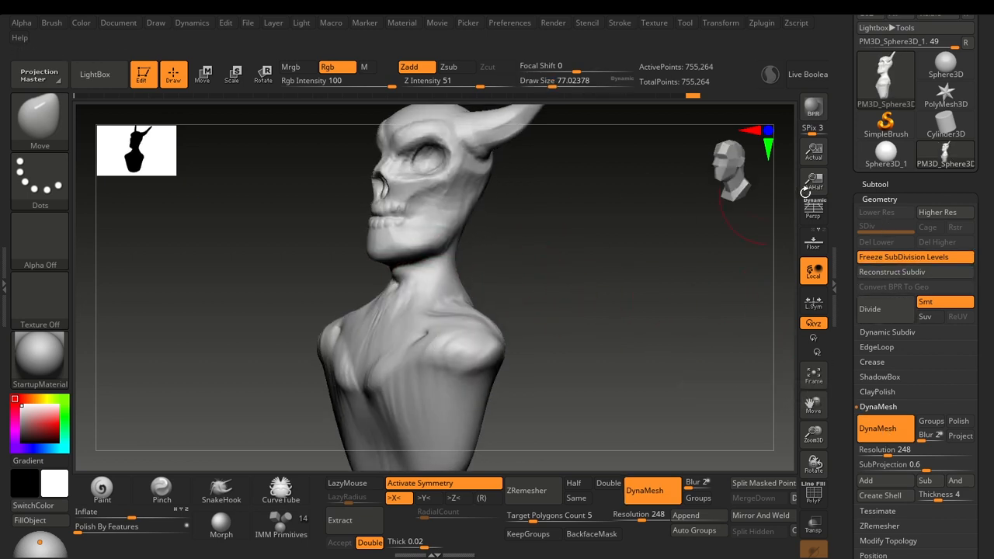
left_click_drag(630, 351, 644, 333)
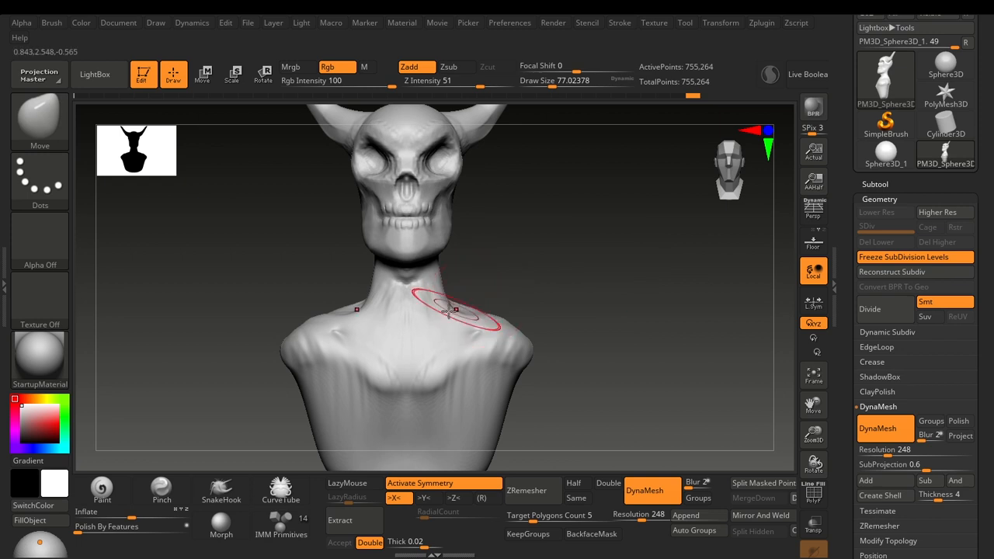
Display the wireframe and examine the polygon density around the jaw, neck and shoulders up close
key("s")
left_click_drag(448, 315, 481, 315)
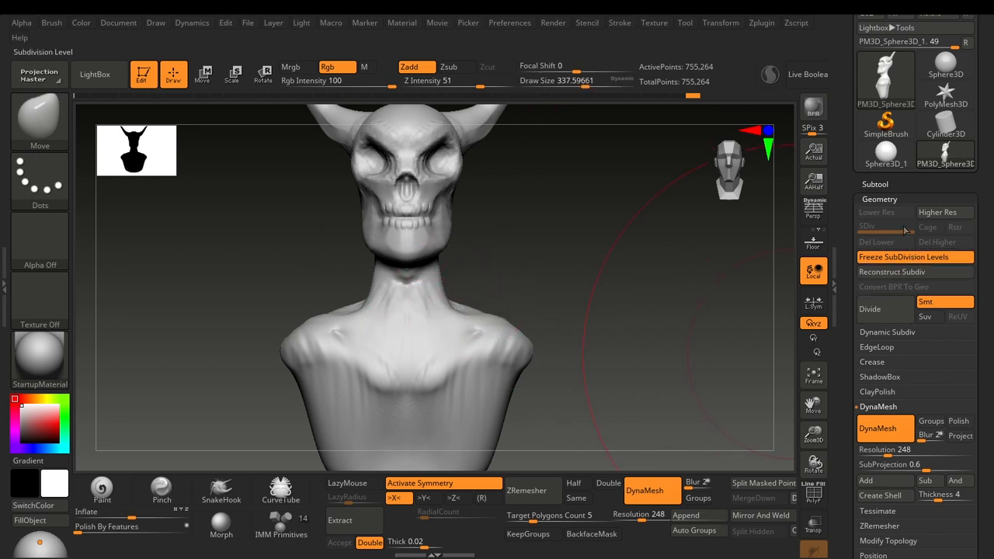
left_click_drag(586, 277, 598, 324, "alt")
key("shift+f")
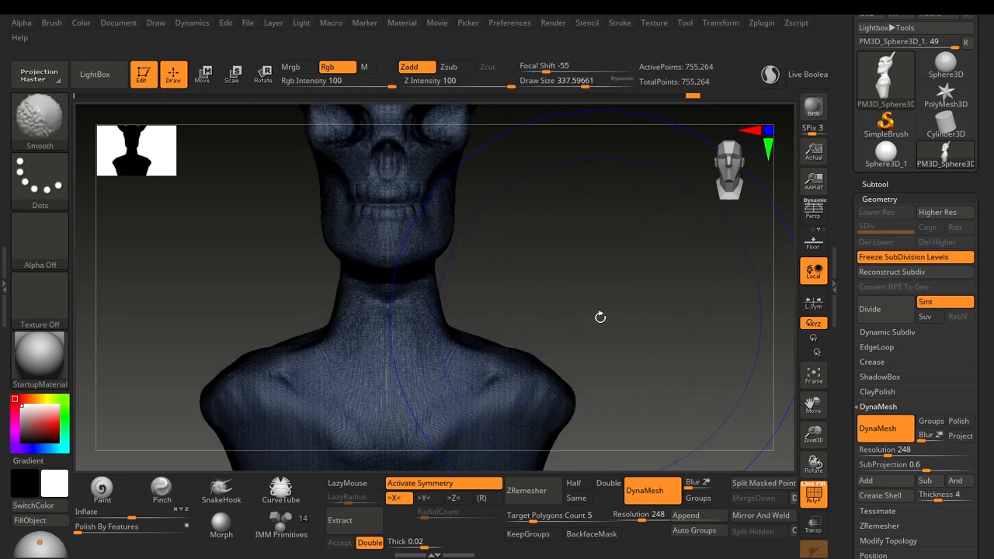
left_click_drag(601, 273, 784, 380, "alt")
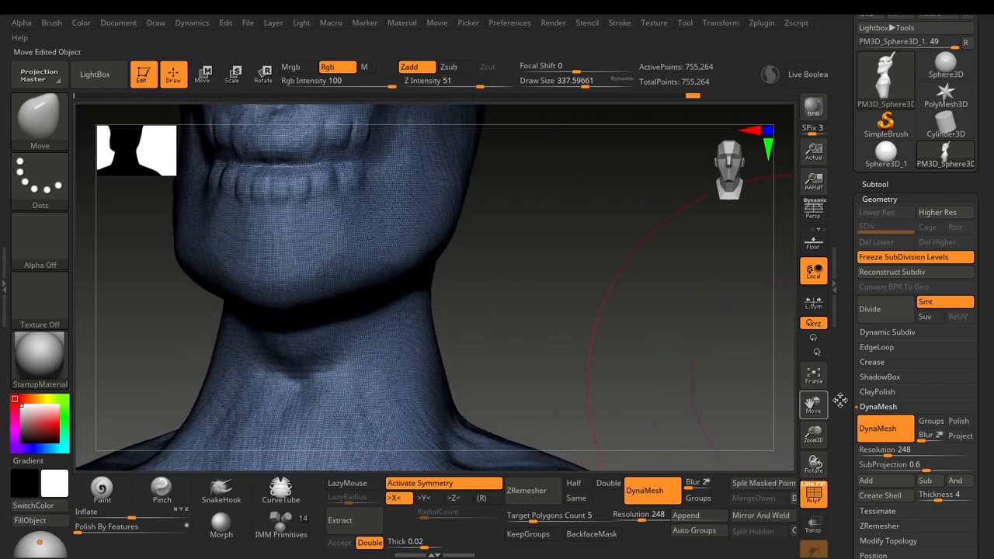
left_click_drag(627, 292, 621, 431, "alt")
left_click_drag(447, 302, 400, 283)
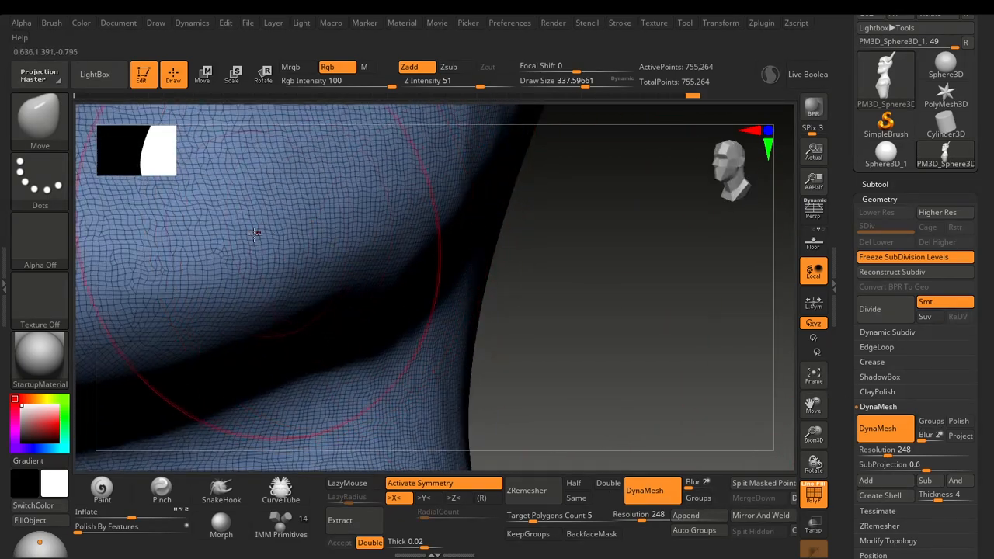
key("s")
left_click_drag(205, 232, 178, 238)
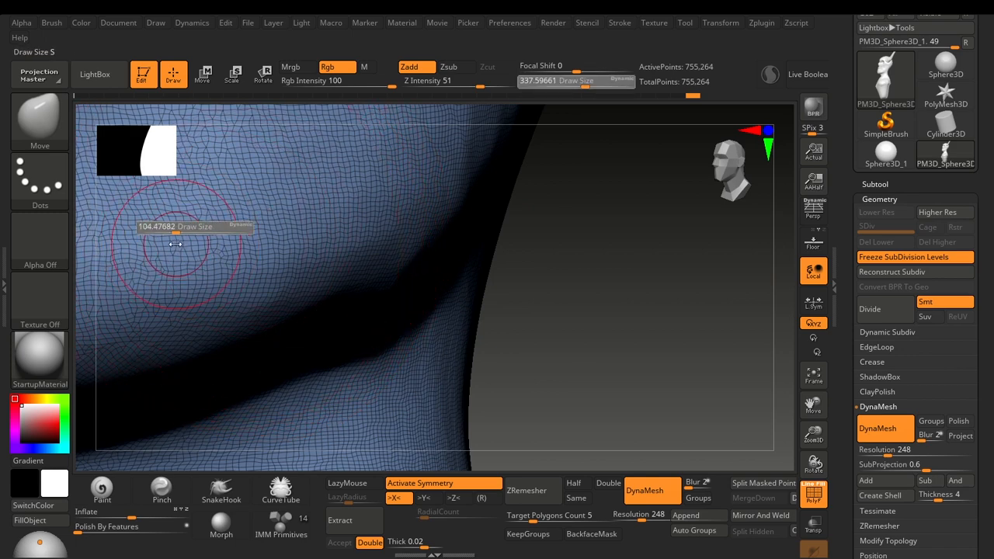
mouse_move(546, 378)
left_mouse_down("alt")
mouse_move(544, 256)
mouse_move(565, 282)
mouse_move(575, 278)
left_mouse_up("alt")
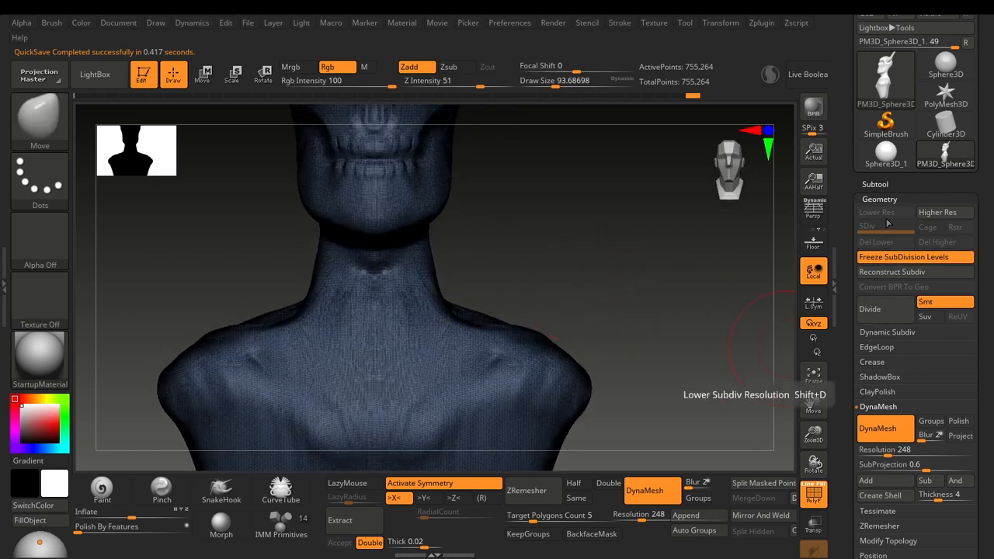
left_click_drag(632, 315, 569, 307, "alt")
key("shift+f")
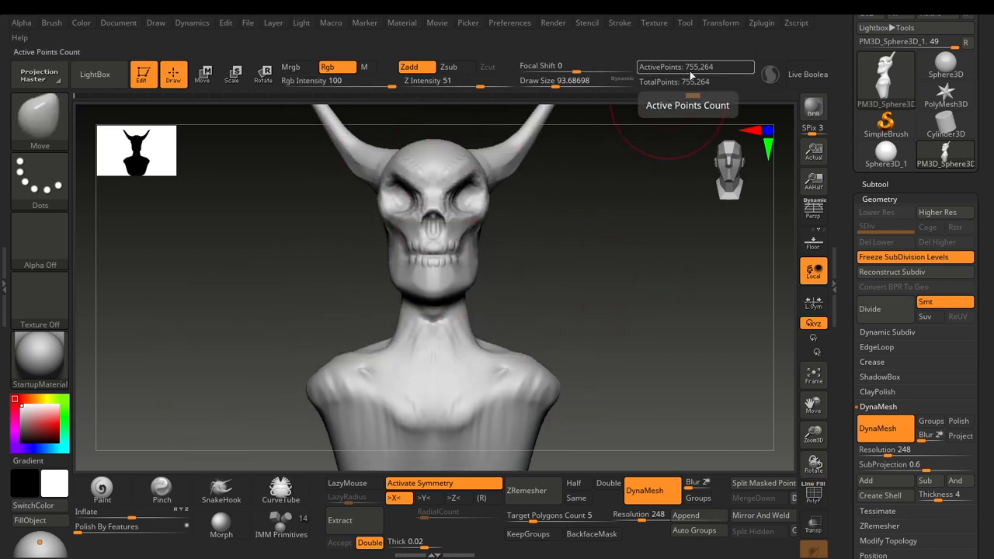
Check the active and total point counts and review the bust's overall proportions from the front
mouse_move(705, 91)
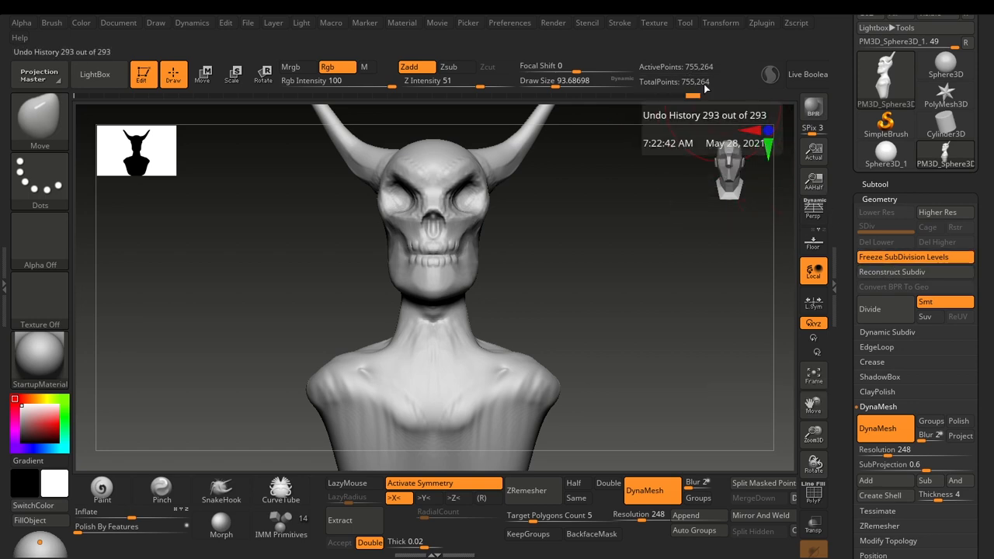
left_click_drag(613, 259, 674, 306)
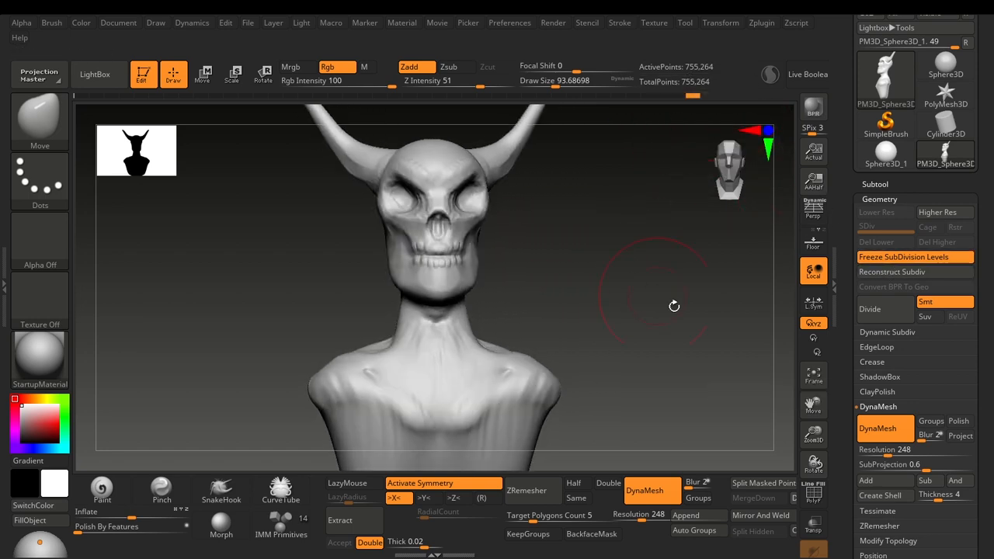
left_click_drag(702, 369, 701, 281, "alt")
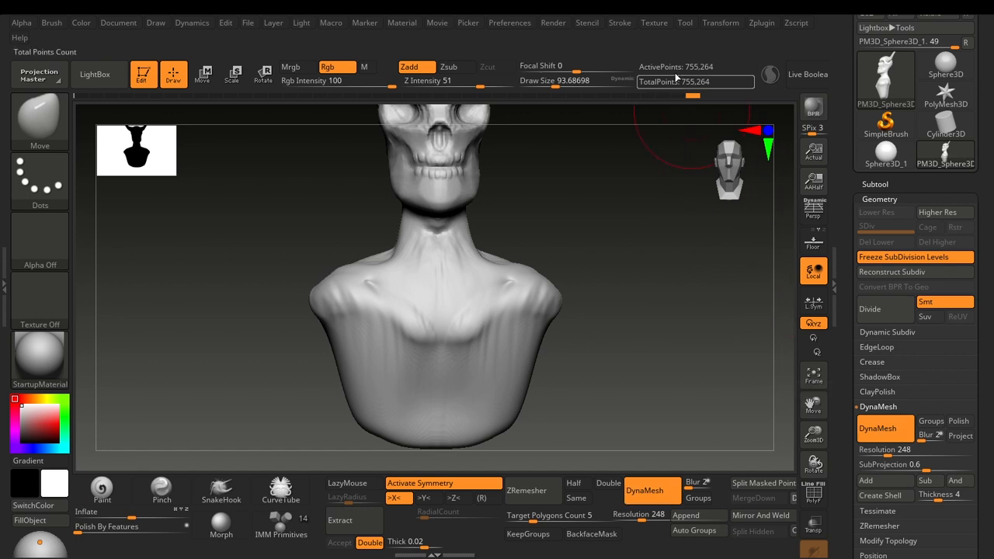
mouse_move(643, 314)
left_mouse_down()
mouse_move(581, 329)
mouse_move(667, 308)
mouse_move(572, 293)
left_mouse_up()
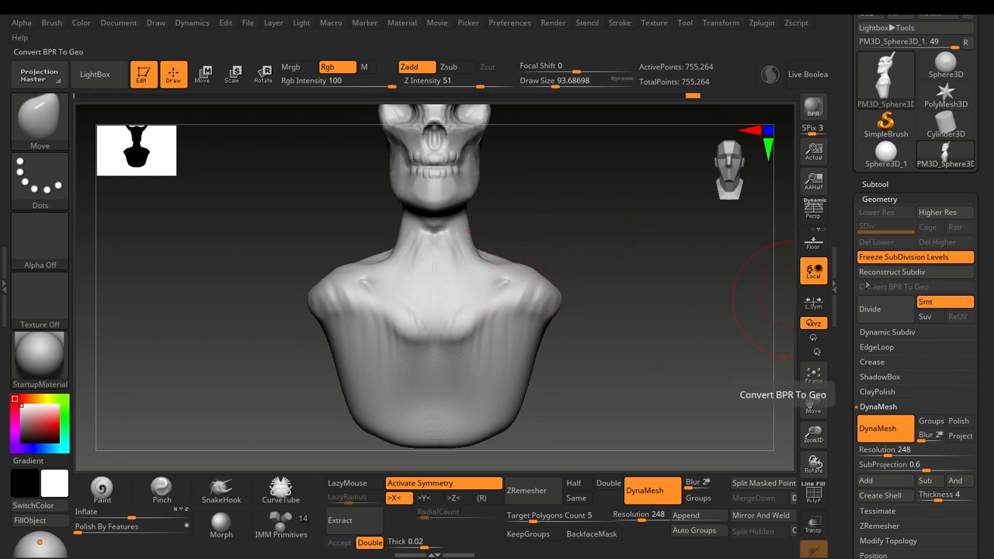
left_click_drag(593, 319, 572, 164)
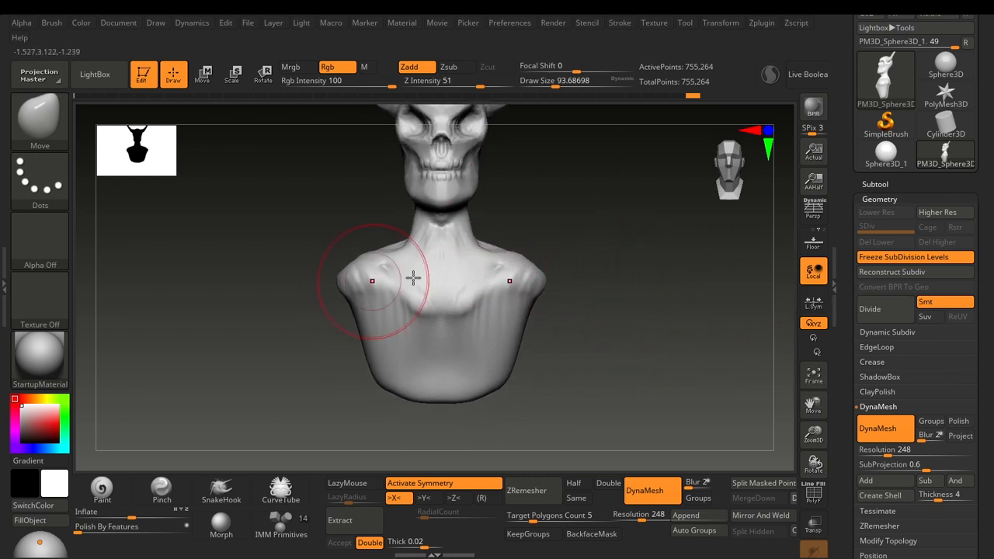
Shape the shoulders and trapezius from the front and back with the Move brush, using draw sizes of about 71 to 104
mouse_move(583, 240)
left_mouse_down()
mouse_move(637, 235)
mouse_move(525, 274)
left_mouse_up()
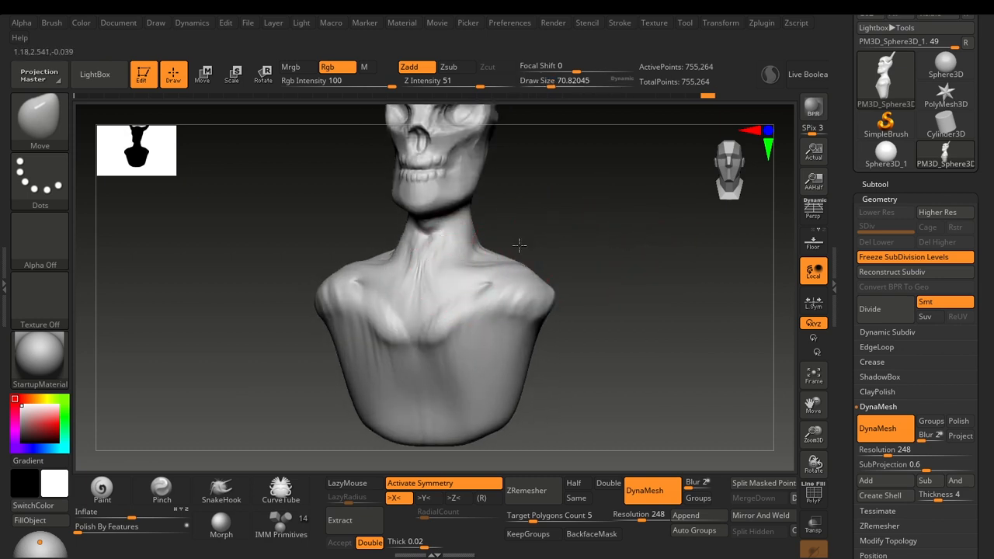
mouse_move(519, 245)
left_mouse_down()
mouse_move(451, 256)
mouse_move(464, 254)
mouse_move(420, 245)
left_mouse_up()
key("bracketright")
key("bracketright")
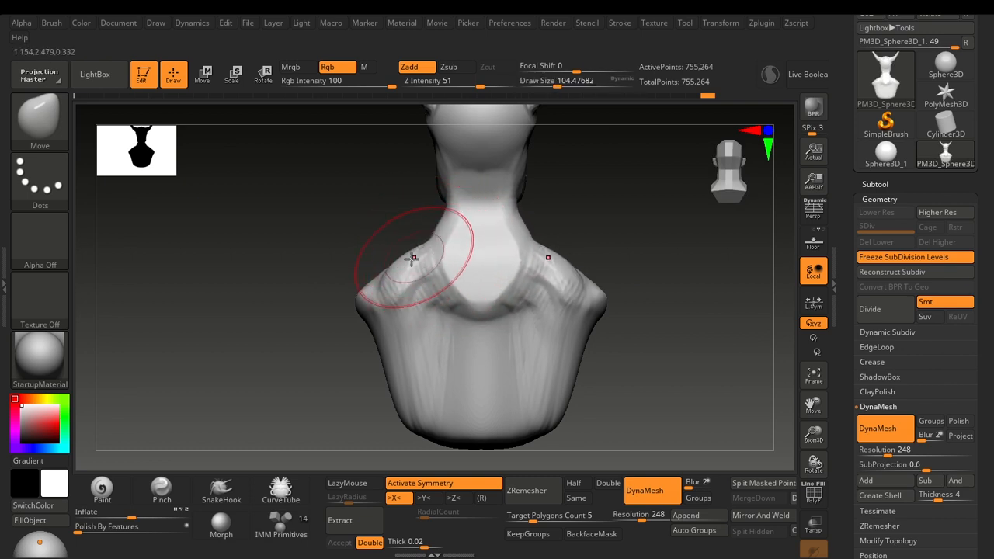
key("bracketleft")
left_click_drag(301, 348, 394, 335)
key("bracketright")
left_click_drag(360, 257, 345, 272)
mouse_move(426, 227)
left_mouse_down()
mouse_move(390, 223)
mouse_move(342, 261)
left_mouse_up()
Sculpt the muscles along both sides of the neck with the Standard brush at a draw size of about 46
key("b")
key("s")
key("t")
key("bracketleft")
key("bracketleft")
left_click_drag(456, 224, 501, 230)
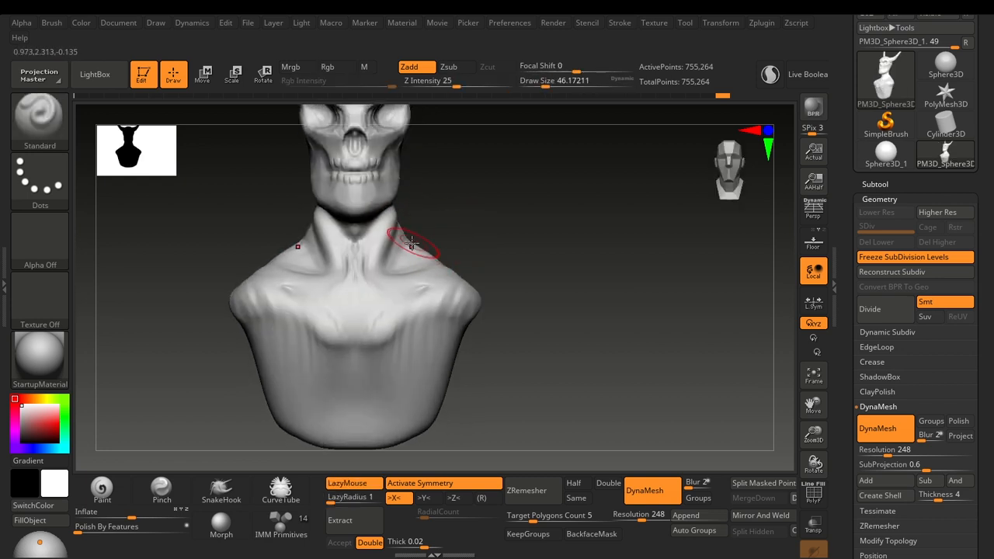
Adjust the slope from the neck to the shoulders with the Move brush at a draw size of about 71
key("b")
key("m")
key("v")
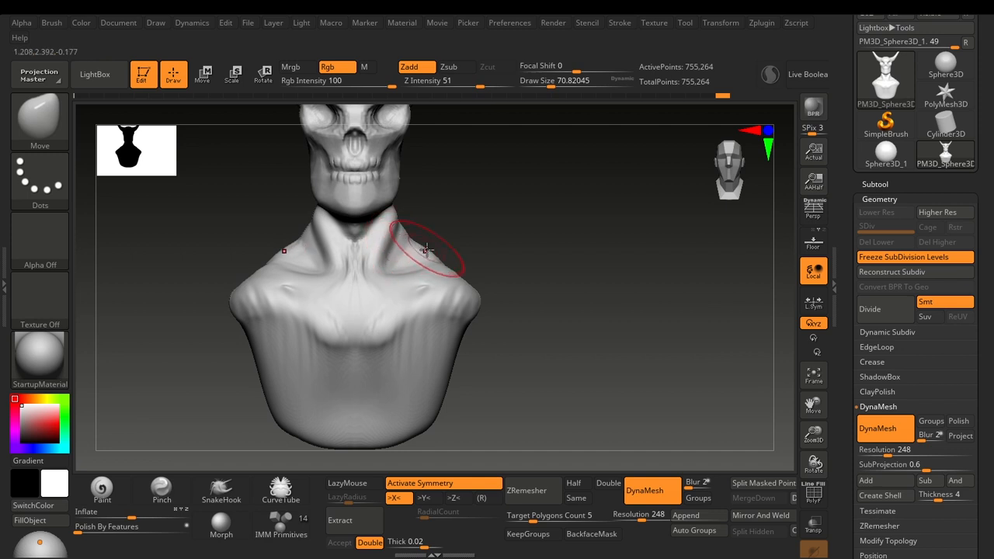
Work the area between the neck muscles and trapezius with the ClayBuildup brush at a draw size of about 49
key("b")
key("c")
key("b")
key("s")
left_click_drag(399, 262, 395, 264)
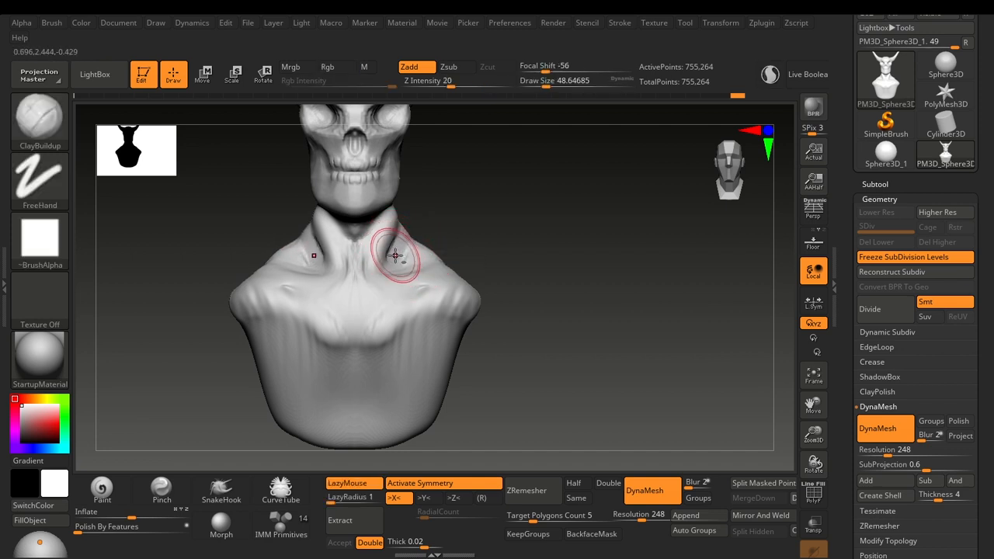
Adjust the sides of the neck with the Move brush at a draw size of about 49 and check them in three-quarter view
key("b")
key("m")
key("v")
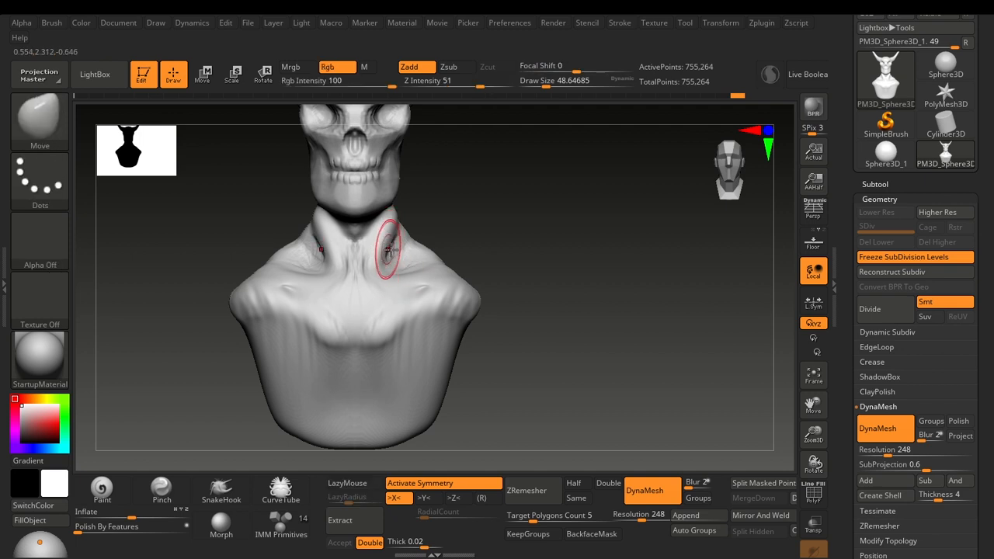
left_click_drag(426, 220, 394, 237)
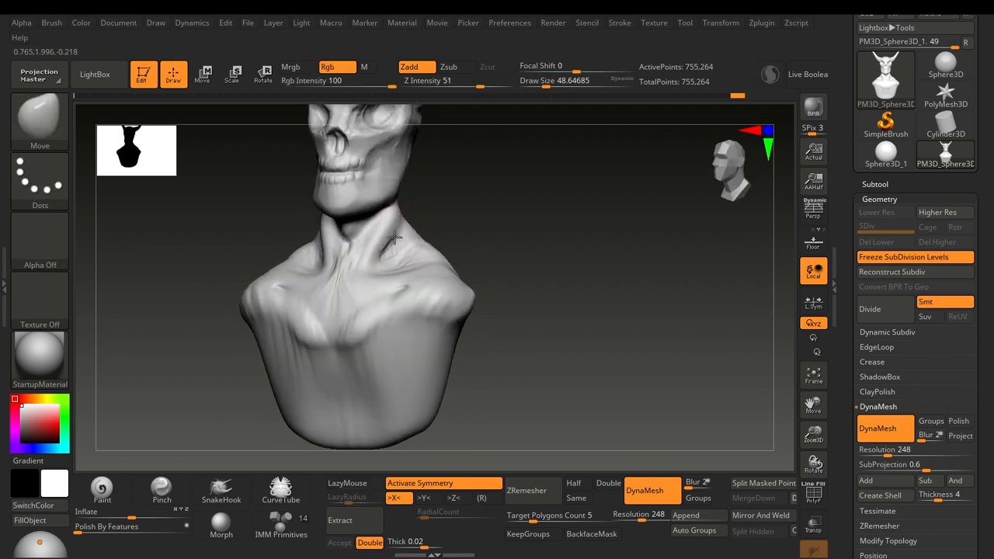
Define the hollows beside the neck muscles with the ClayBuildup brush at Z Intensity 20, and check them from the front
key("b")
key("c")
key("b")
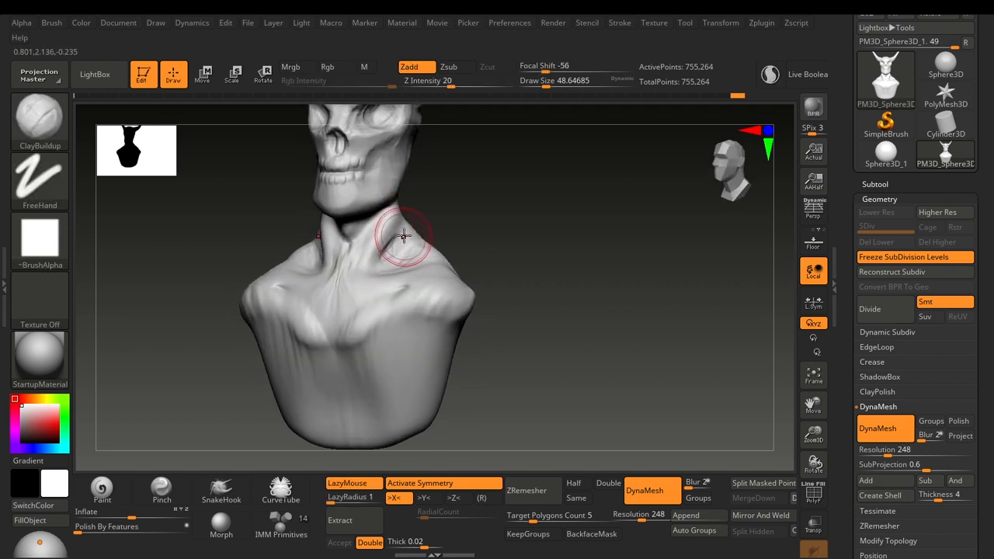
left_click_drag(542, 288, 549, 289)
Switch to the Standard brush at Z Intensity 25 to continue sculpting the base of the neck and upper chest
key("b")
key("s")
key("t")
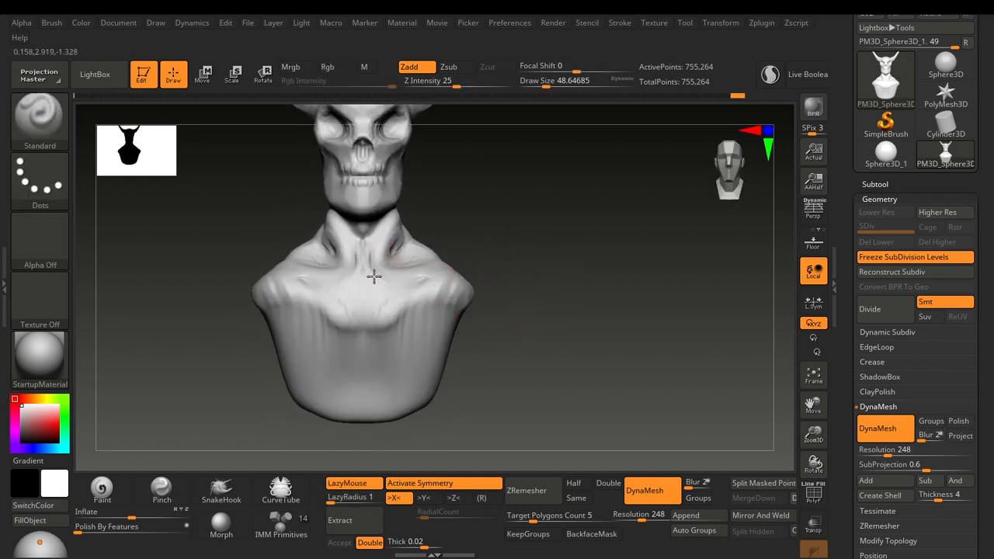